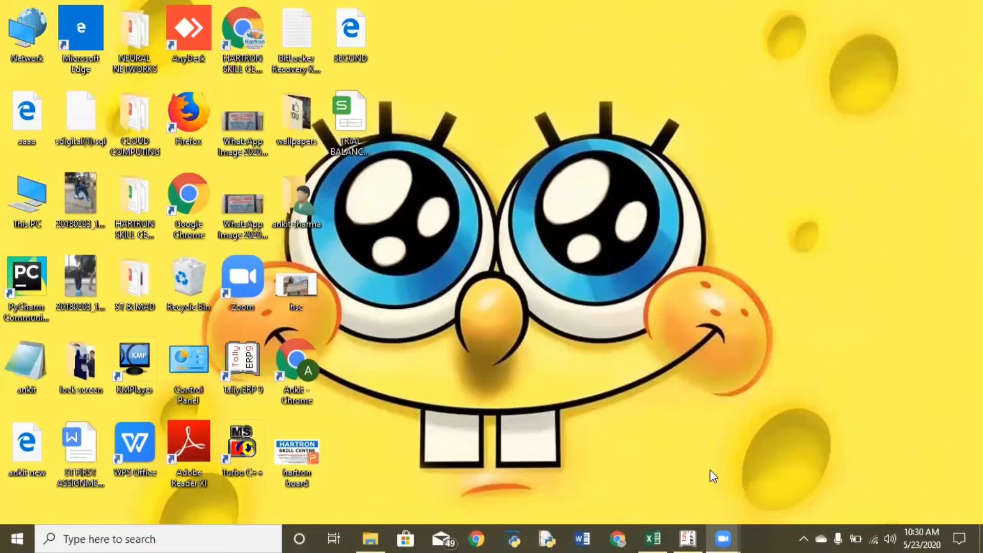
Step: Switch to Tally.ERP 9 and examine the company's complete list of account groups for single-group display, through to Unsecured Loans
{"action": "left_click", "coordinate": [688, 537]}
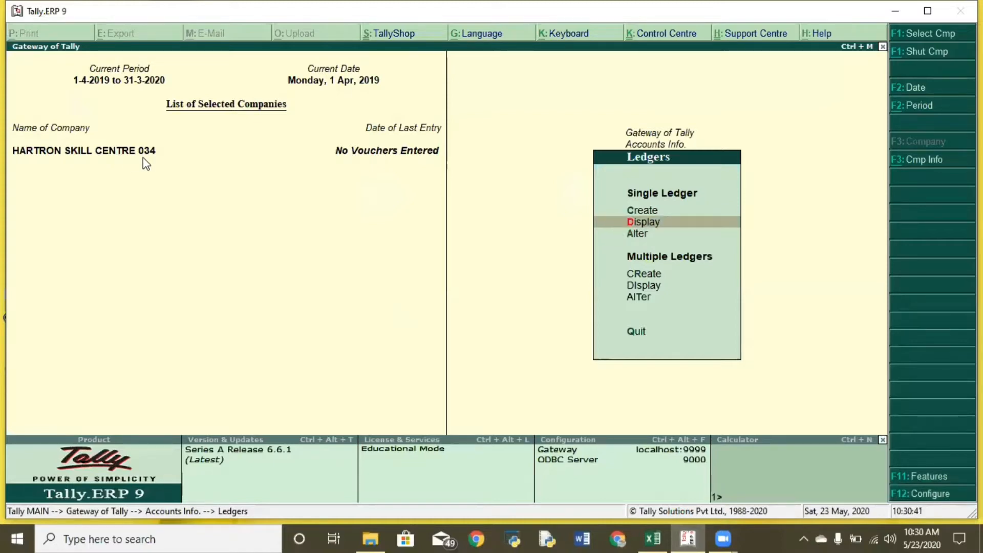
{"action": "key", "text": "Escape"}
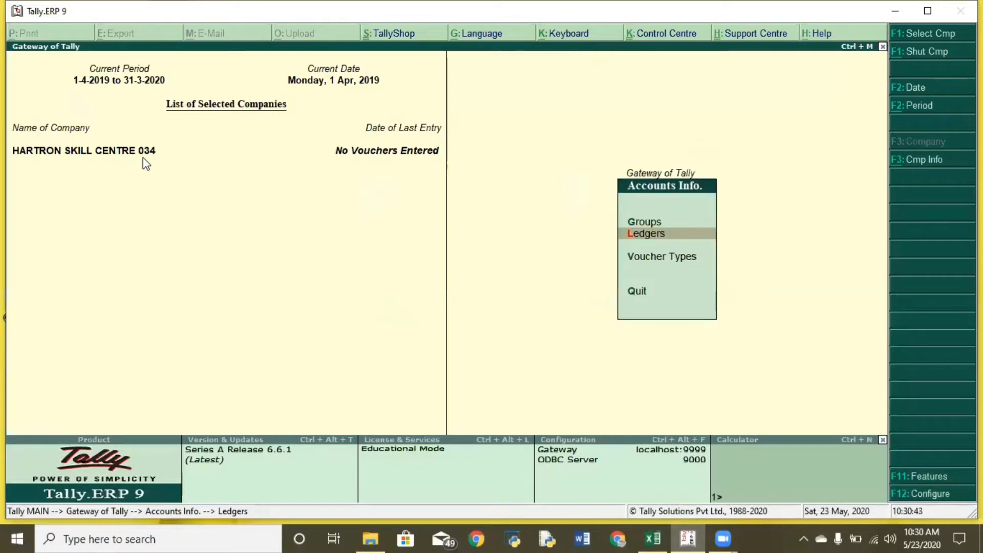
{"action": "key", "text": "Up"}
{"action": "key", "text": "Return"}
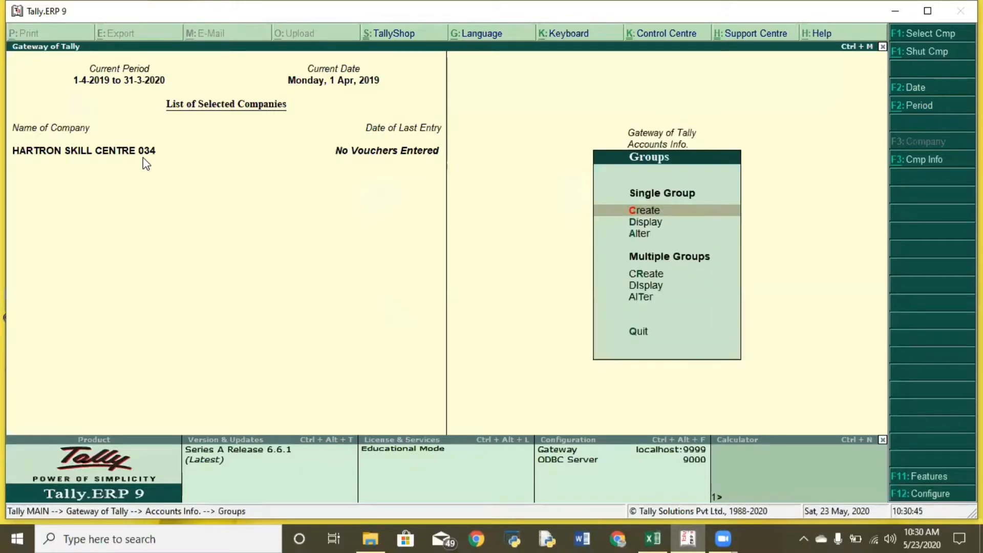
{"action": "key", "text": "Down"}
{"action": "key", "text": "Return"}
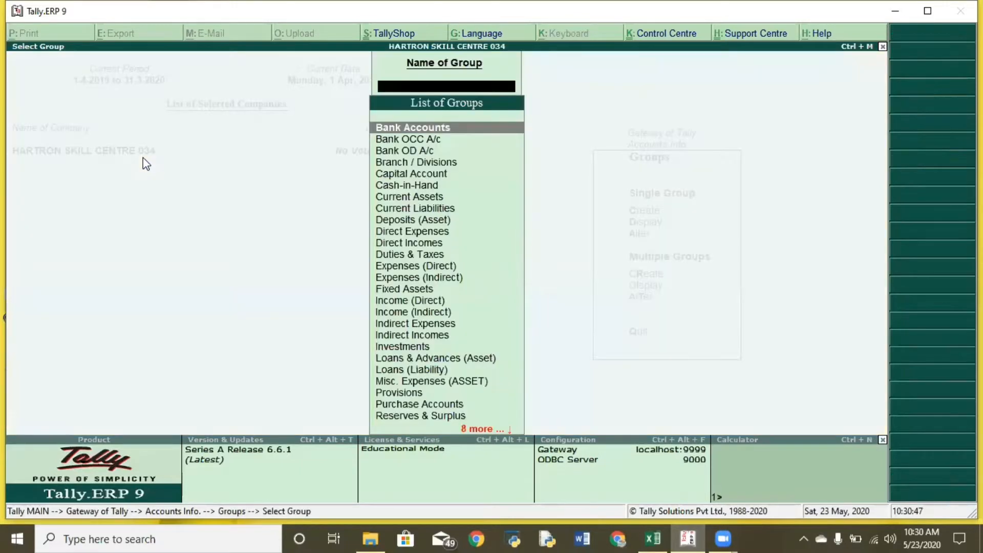
{"action": "key", "text": "Down"}
{"action": "key", "text": "Down"}
{"action": "key", "text": "Down"}
{"action": "key", "text": "Down"}
{"action": "key", "text": "Down"}
{"action": "key", "text": "Down"}
{"action": "key", "text": "Down"}
{"action": "key", "text": "Down"}
{"action": "key", "text": "Down"}
{"action": "key", "text": "Down"}
{"action": "key", "text": "Down"}
{"action": "key", "text": "Down"}
{"action": "key", "text": "Down"}
{"action": "key", "text": "Down"}
{"action": "key", "text": "Down"}
{"action": "key", "text": "Down"}
{"action": "key", "text": "Down"}
{"action": "key", "text": "Down"}
{"action": "key", "text": "Down"}
{"action": "key", "text": "Down"}
{"action": "key", "text": "Down"}
{"action": "key", "text": "Down"}
{"action": "key", "text": "Down"}
{"action": "key", "text": "Down"}
{"action": "key", "text": "Down"}
{"action": "key", "text": "Down"}
{"action": "key", "text": "Down"}
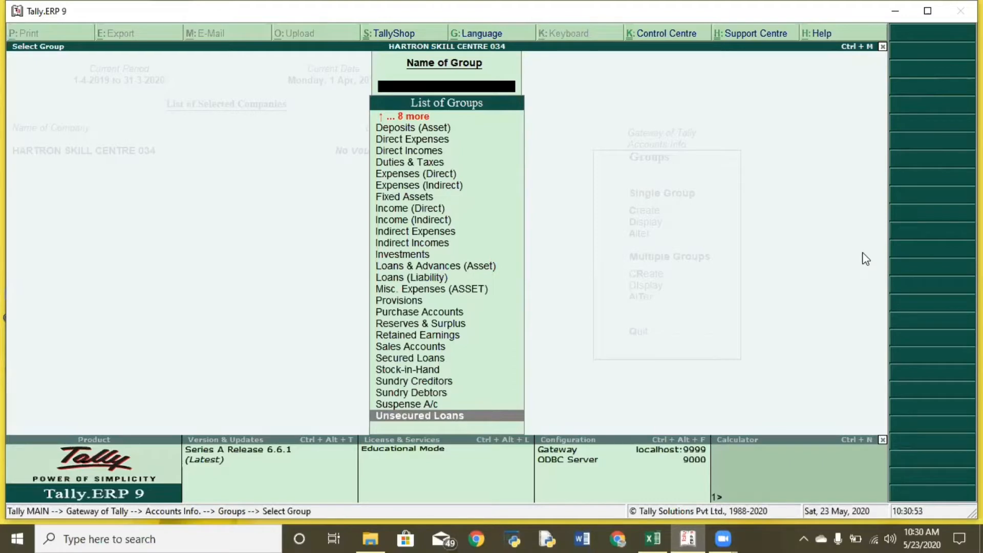
Step: Switch to the TRIAL BALANCE QUESTION ANSWERS workbook in Excel and compare the QUESTION 1 amounts with the SOLUTION 1 debit and credit columns
{"action": "left_click", "coordinate": [652, 538]}
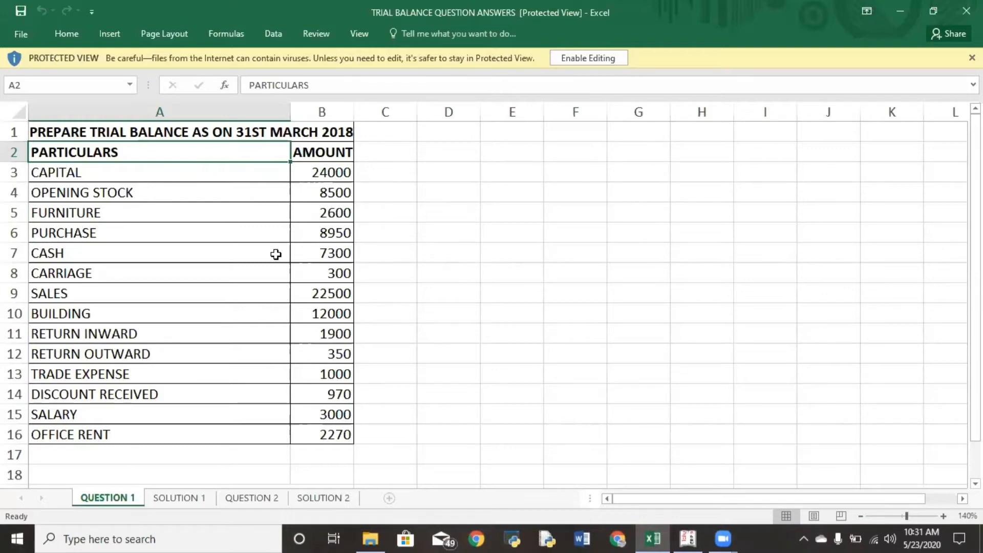
{"action": "left_click", "coordinate": [257, 299]}
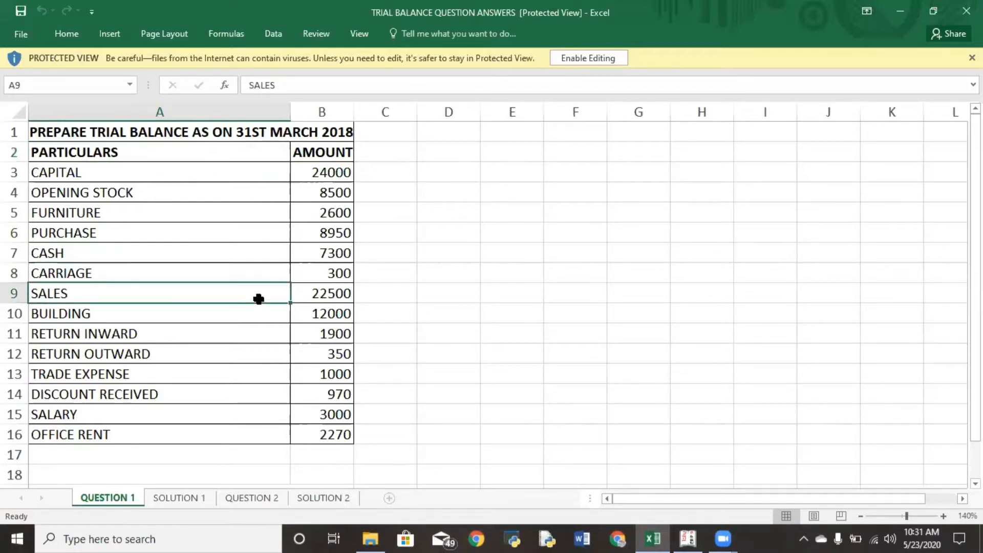
{"action": "left_click", "coordinate": [432, 287]}
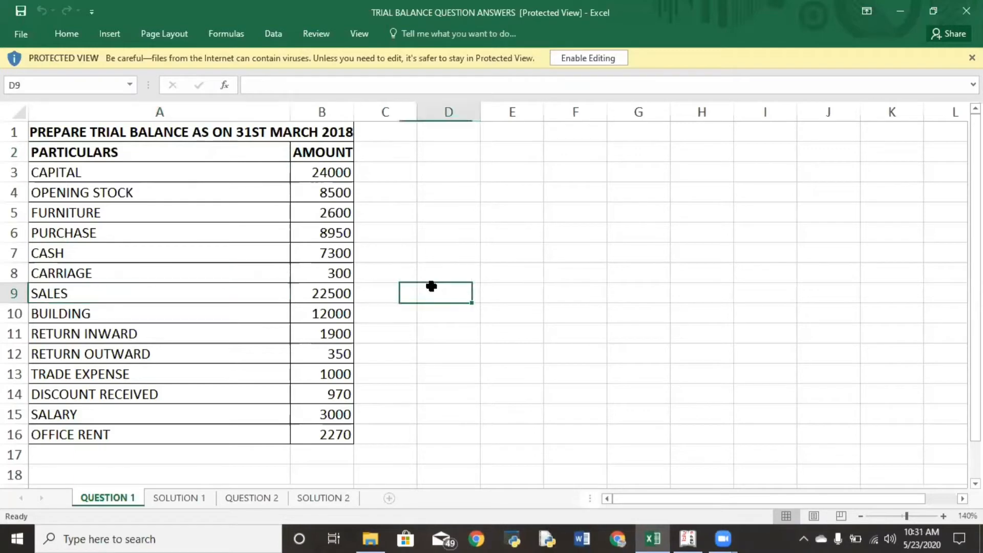
{"action": "left_click", "coordinate": [390, 256]}
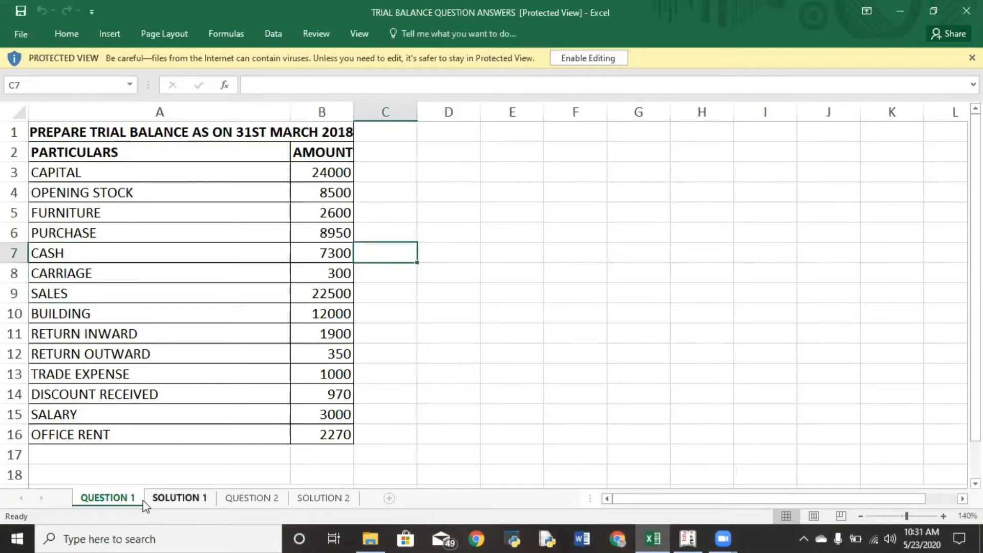
{"action": "left_click", "coordinate": [179, 500]}
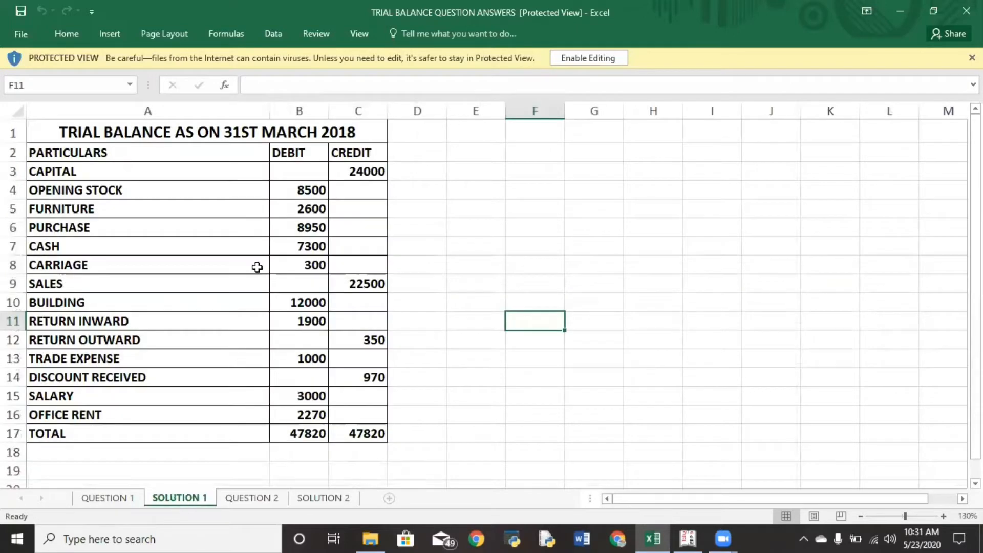
{"action": "left_click", "coordinate": [302, 168]}
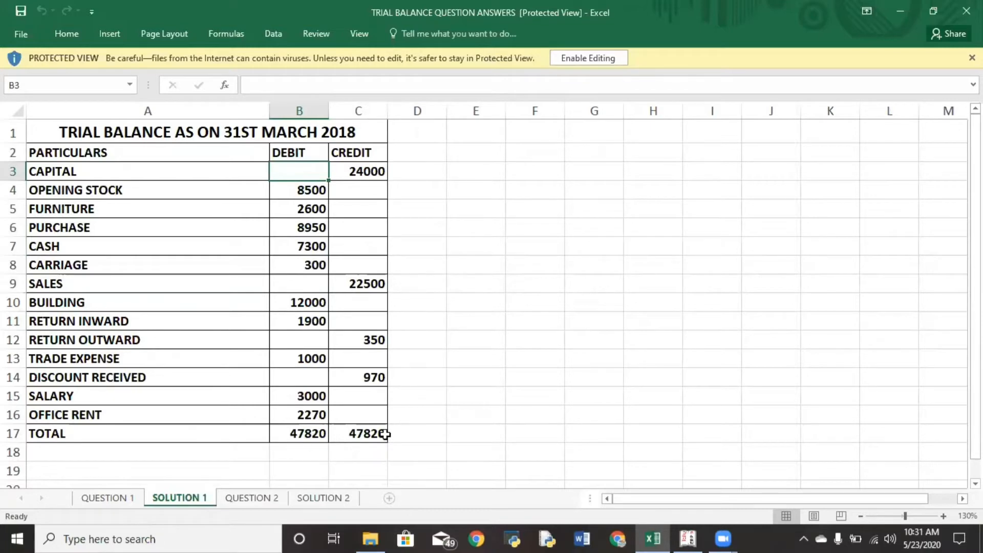
{"action": "left_click", "coordinate": [121, 499]}
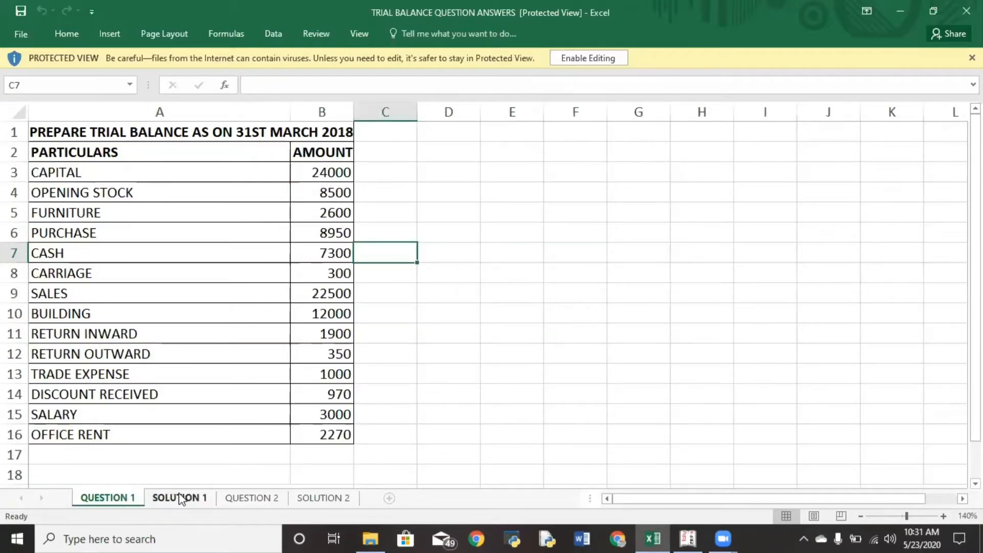
{"action": "left_click", "coordinate": [179, 498]}
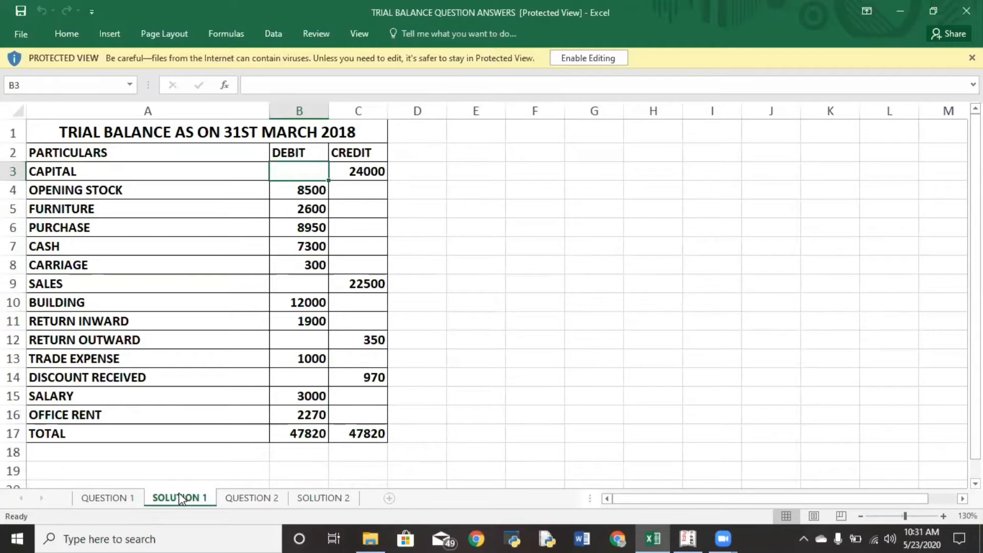
{"action": "left_click", "coordinate": [106, 499]}
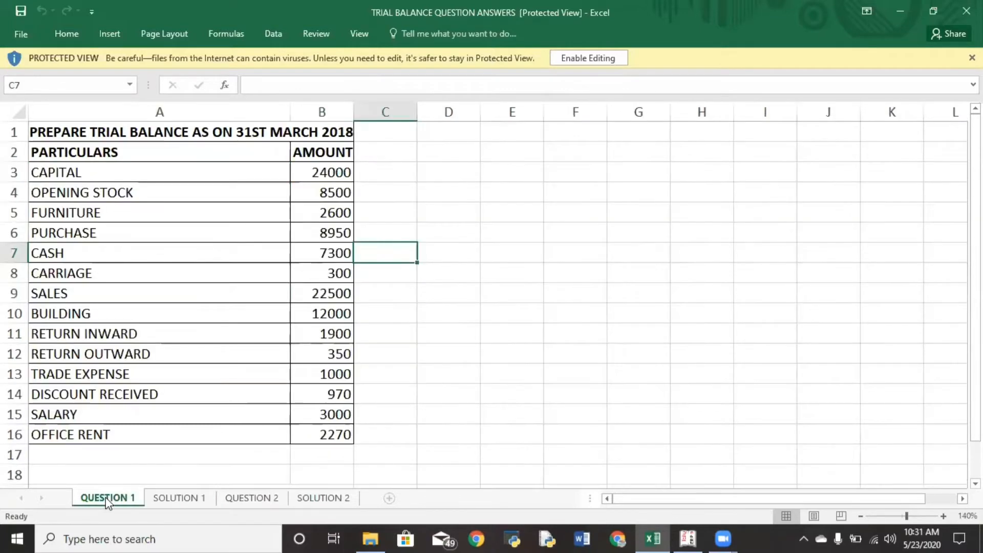
{"action": "left_click", "coordinate": [191, 500]}
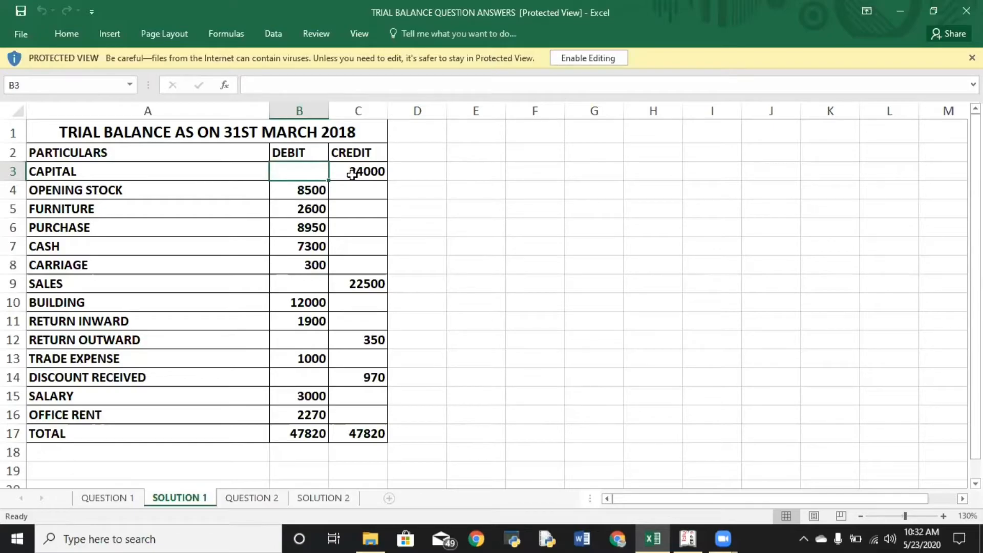
{"action": "key", "text": "alt+Tab"}
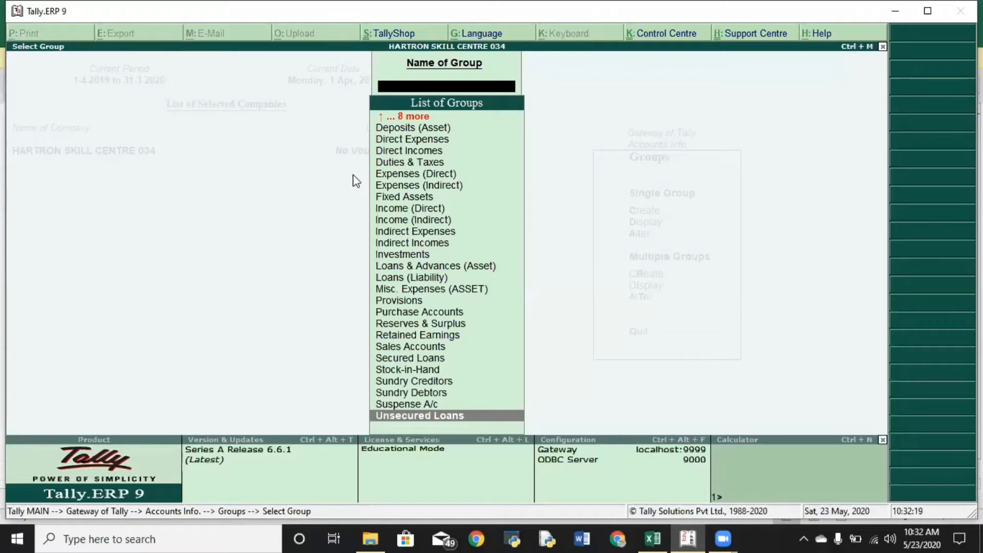
{"action": "key", "text": "alt+Tab"}
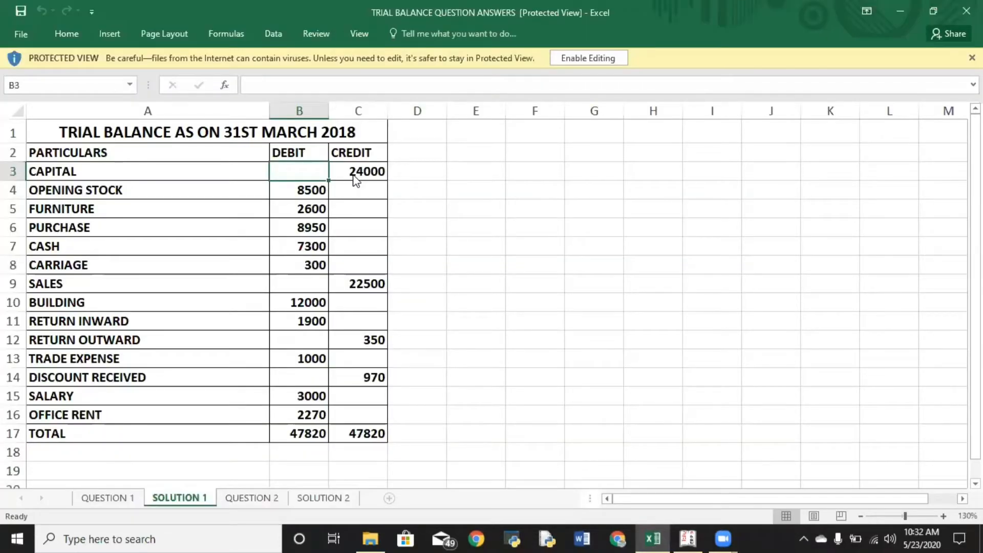
Step: Return to Tally.ERP 9, leave the group list and open a blank creation form for a single ledger
{"action": "key", "text": "alt+Tab"}
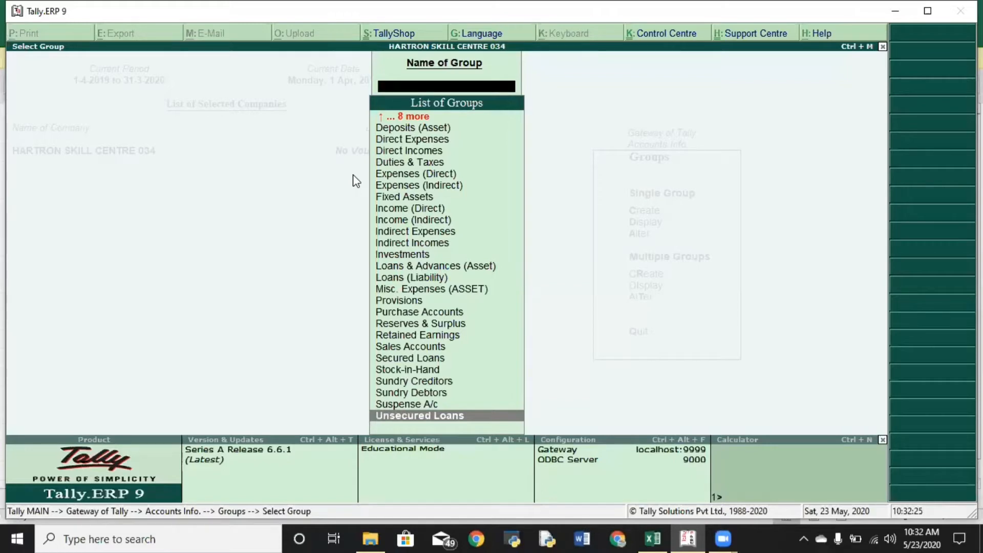
{"action": "key", "text": "Escape"}
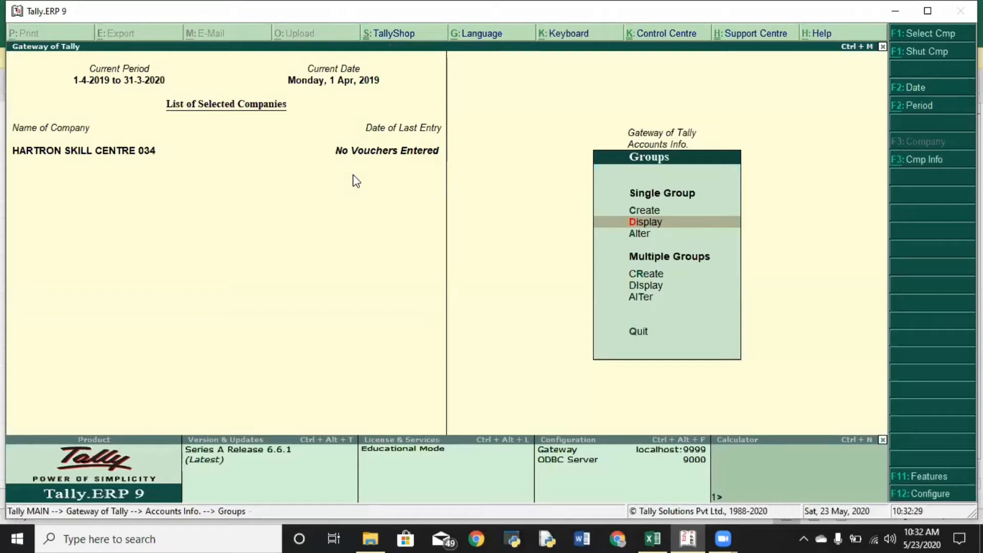
{"action": "key", "text": "Escape"}
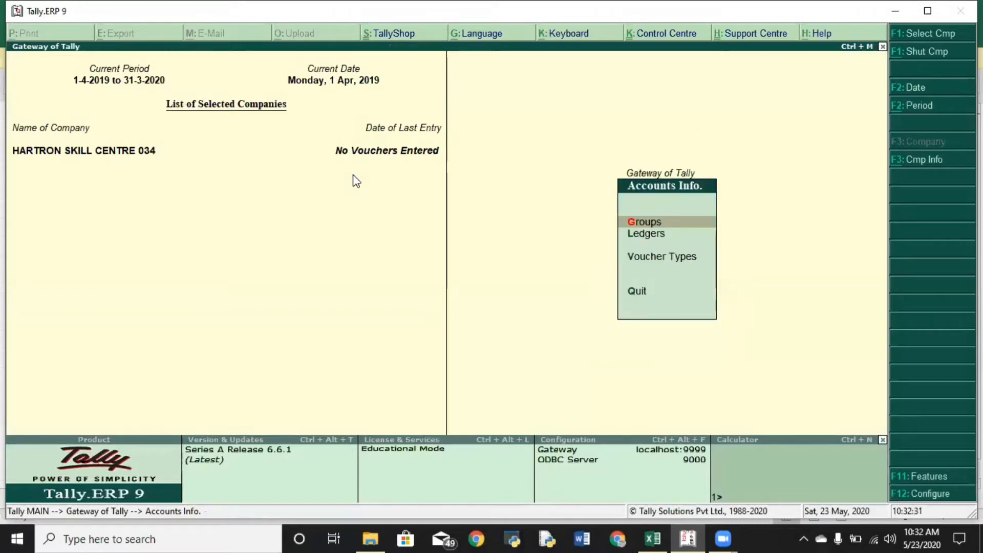
{"action": "key", "text": "Escape"}
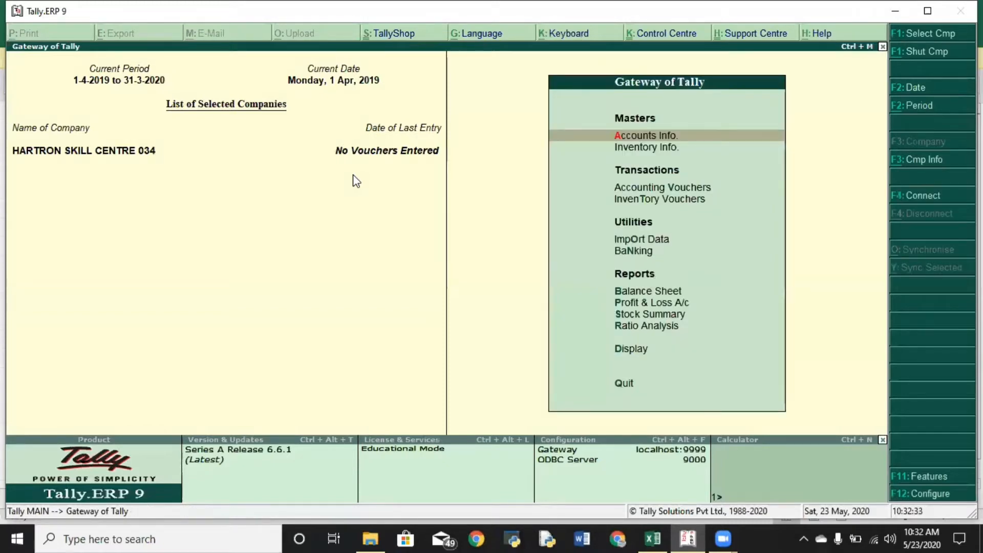
{"action": "key", "text": "Down"}
{"action": "key", "text": "Up"}
{"action": "key", "text": "Return"}
{"action": "key", "text": "Down"}
{"action": "key", "text": "Return"}
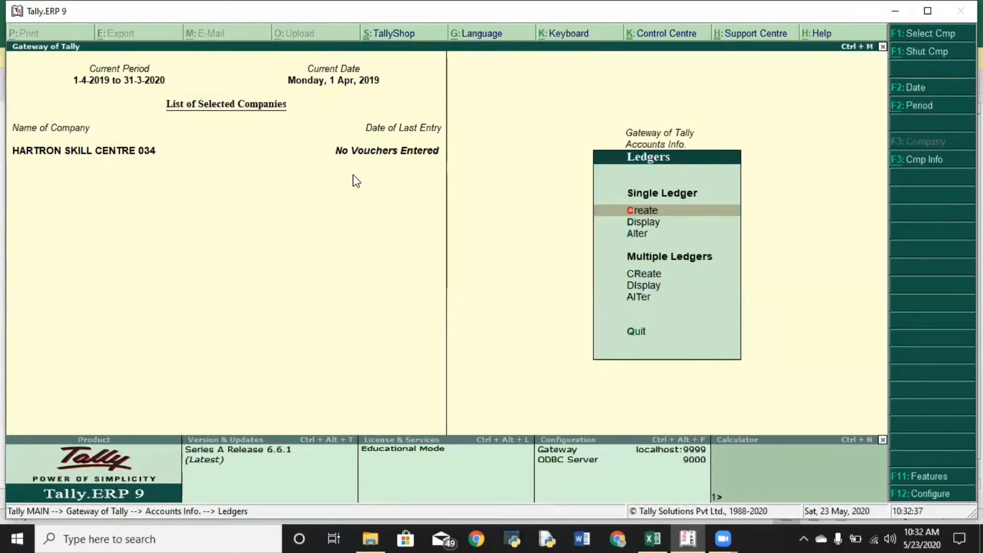
{"action": "key", "text": "Return"}
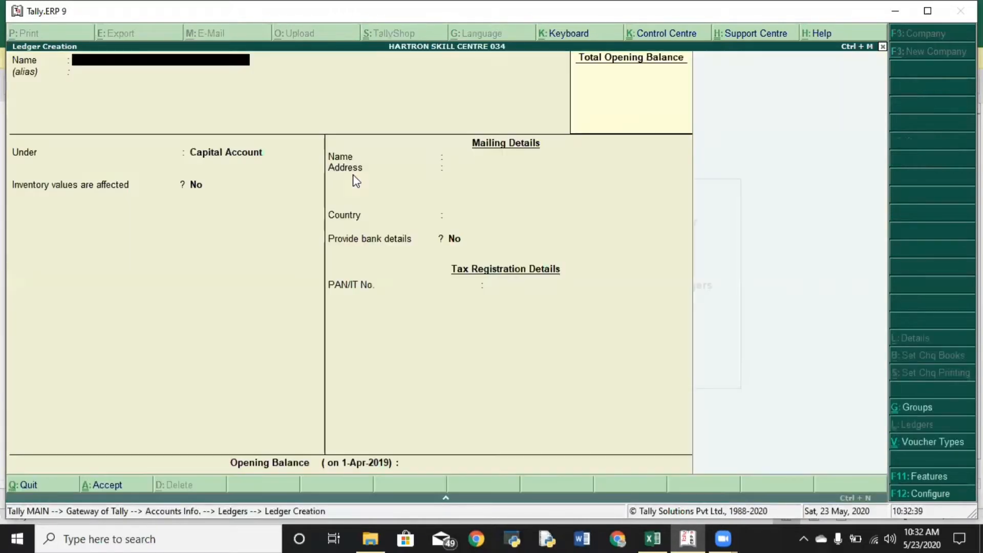
Step: Name the new ledger Capital, without an alias, and place it under Capital Account with inventory values not affected
{"action": "key", "text": "alt+Tab"}
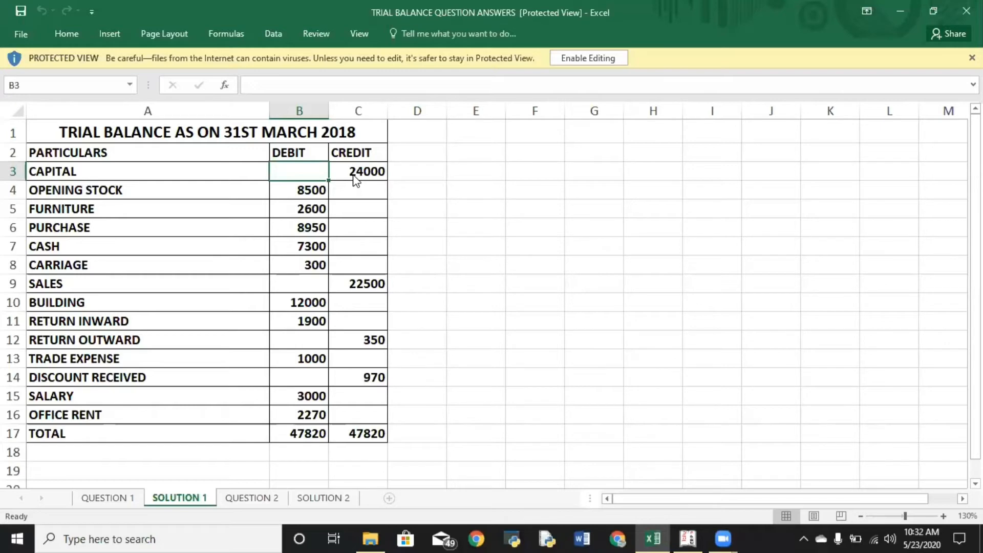
{"action": "key", "text": "alt+Tab"}
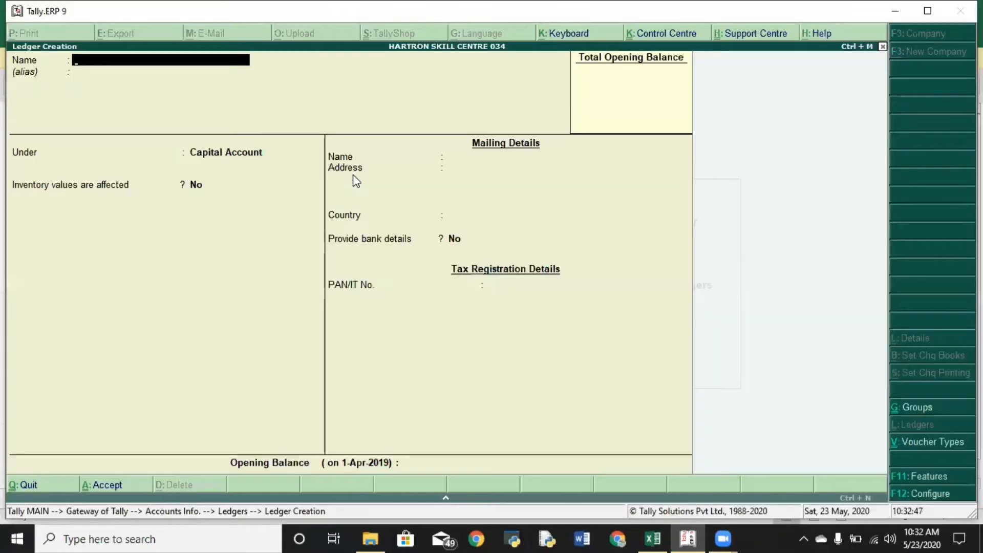
{"action": "type", "text": "Ca"}
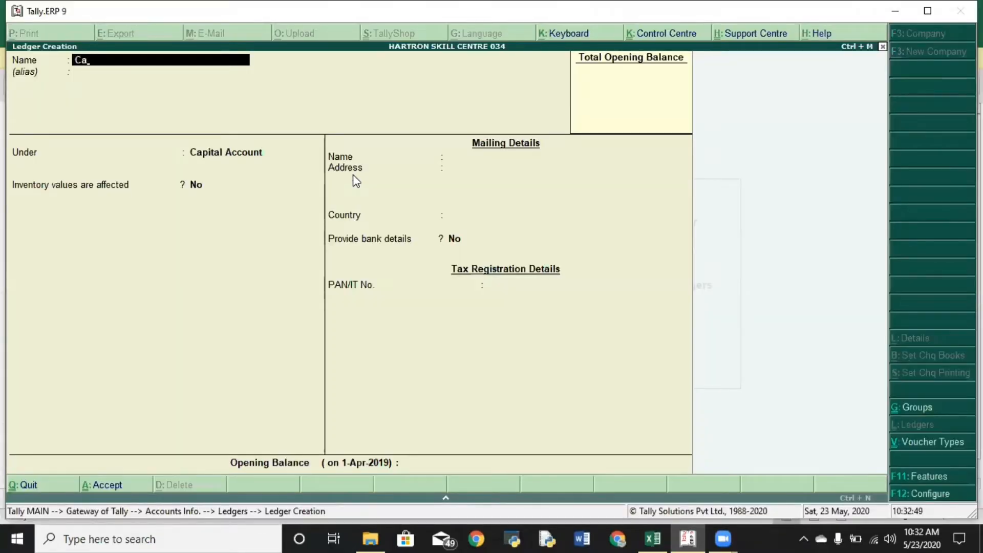
{"action": "type", "text": "pital"}
{"action": "key", "text": "Return"}
{"action": "key", "text": "Return"}
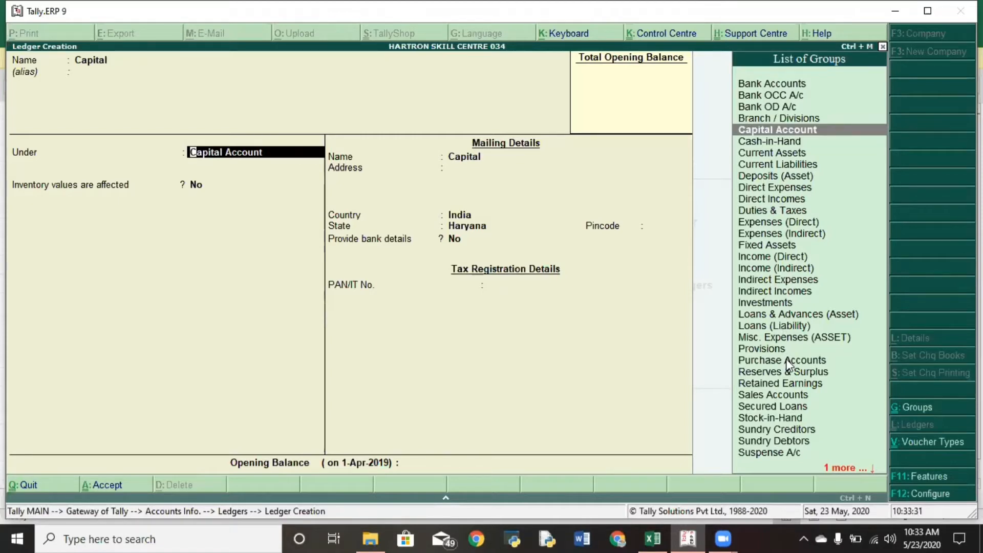
{"action": "key", "text": "Return"}
{"action": "key", "text": "Return"}
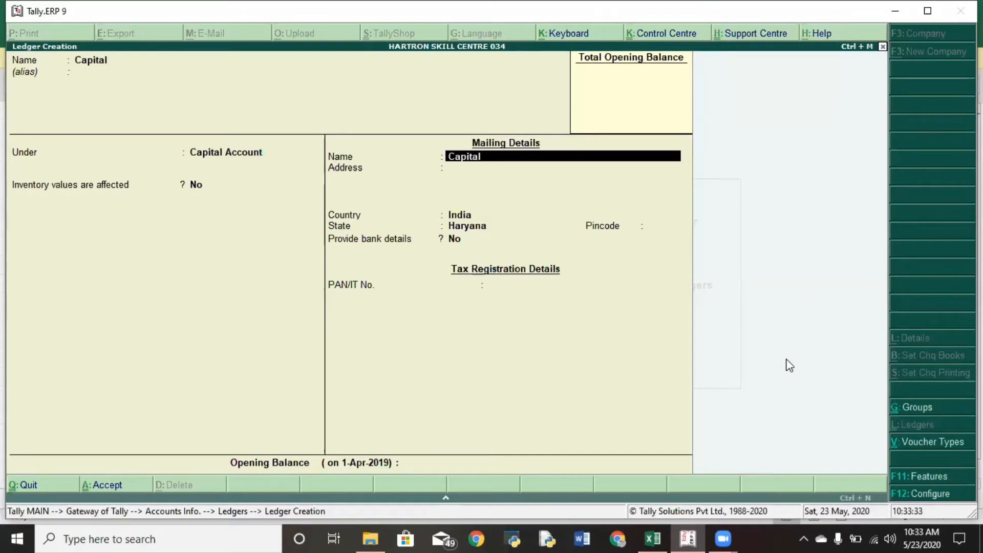
Step: Keep the default mailing, bank and tax details, set the Capital ledger's opening balance to 24000 Cr, and save the ledger
{"action": "key", "text": "Return"}
{"action": "key", "text": "Return"}
{"action": "key", "text": "Return"}
{"action": "key", "text": "Return"}
{"action": "key", "text": "Return"}
{"action": "key", "text": "Return"}
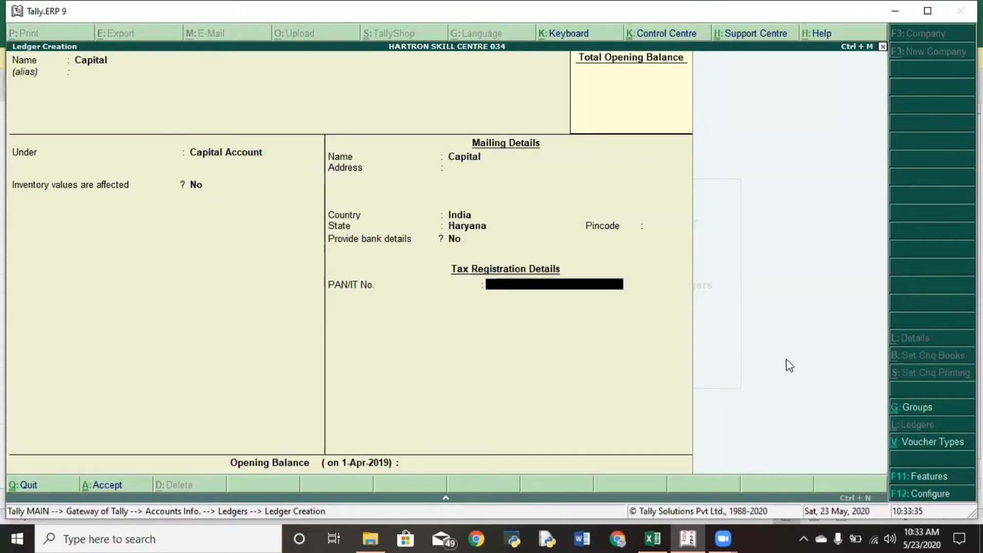
{"action": "key", "text": "Return"}
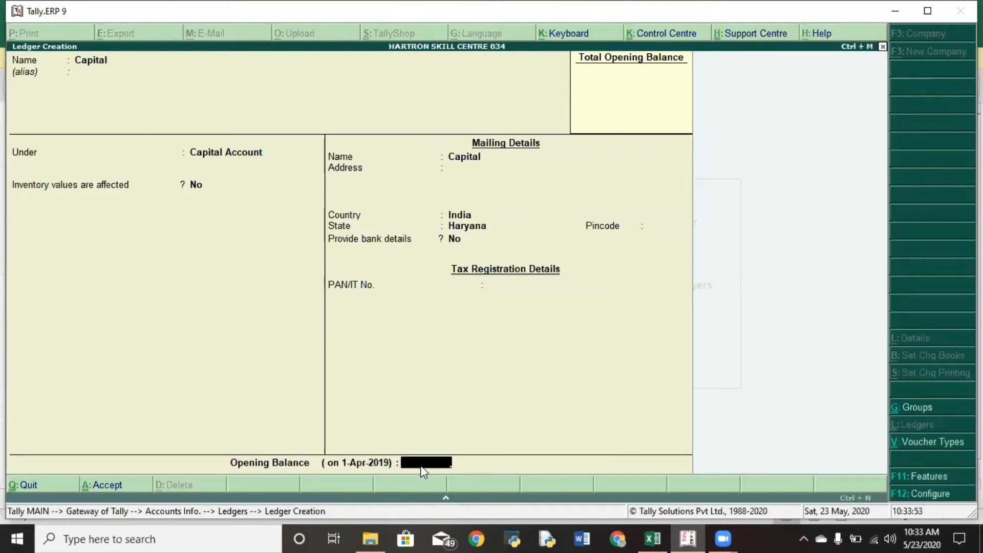
{"action": "type", "text": "24000"}
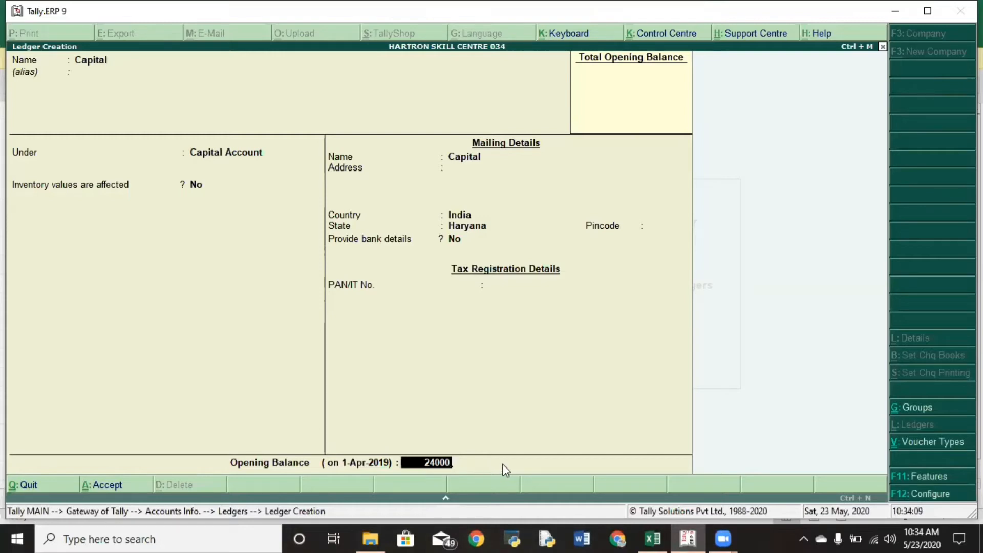
{"action": "key", "text": "Return"}
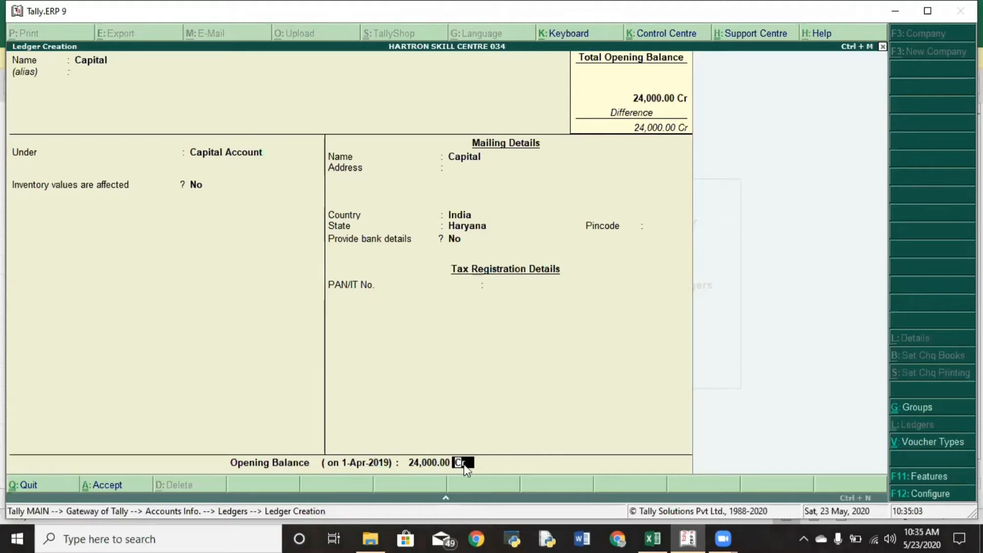
{"action": "key", "text": "Return"}
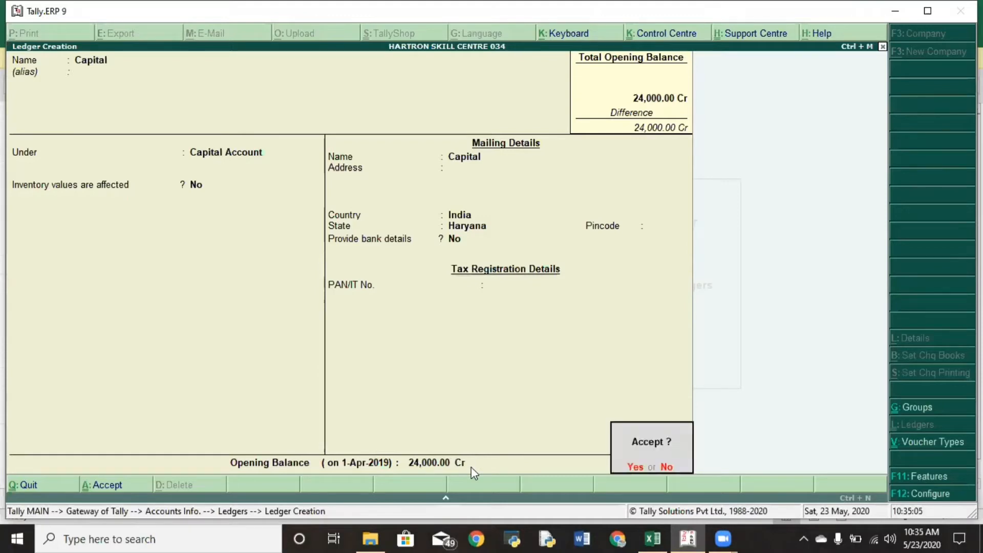
{"action": "left_click", "coordinate": [639, 465]}
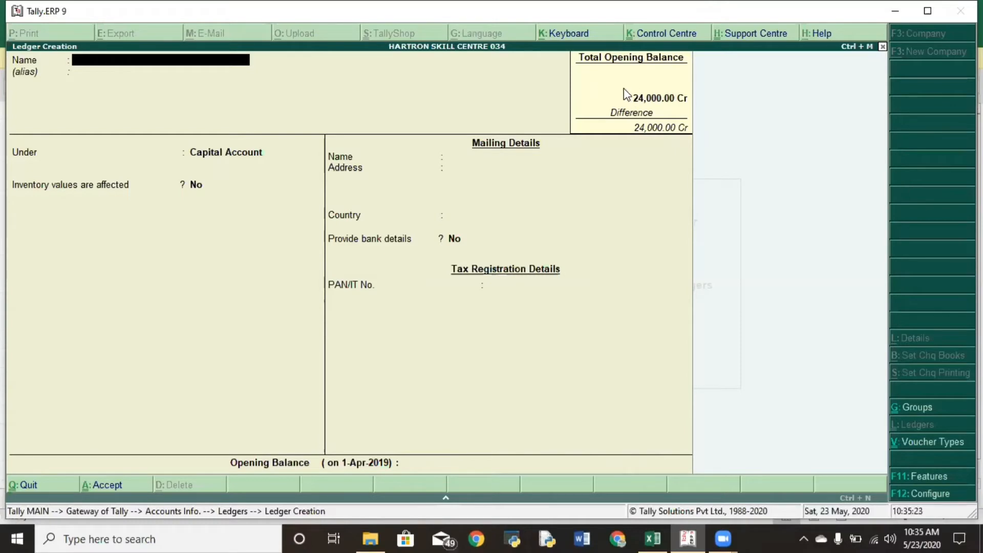
Step: Check the next account in the Excel SOLUTION 1 sheet, return to Tally.ERP 9, and name the new ledger Opening Stock without an alias
{"action": "key", "text": "alt+Tab"}
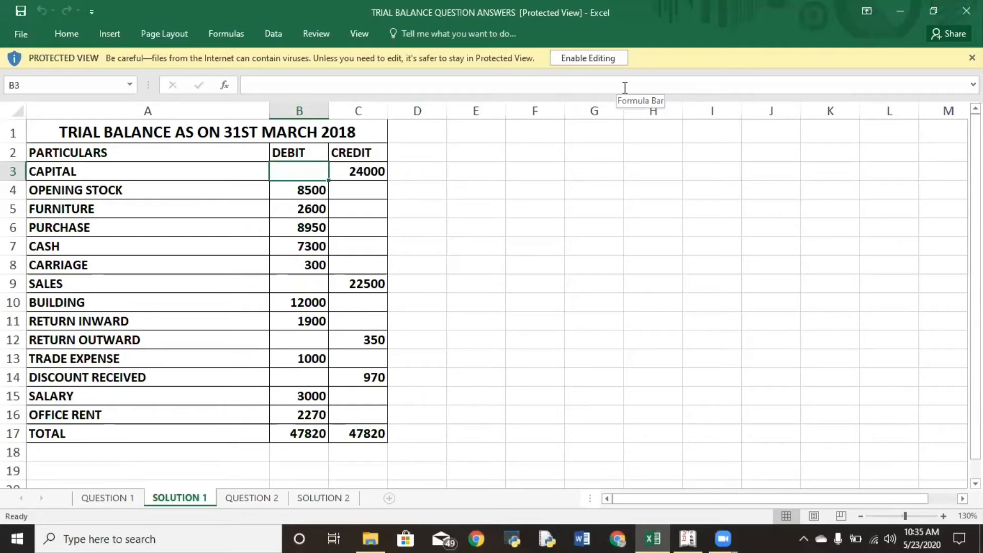
{"action": "key", "text": "alt+Tab"}
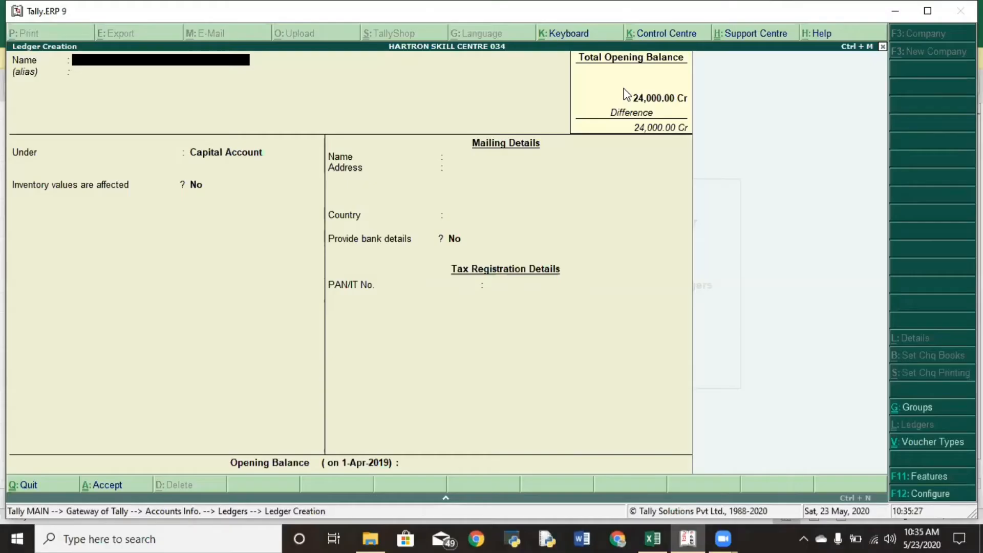
{"action": "type", "text": "Opening Stock"}
{"action": "key", "text": "Return"}
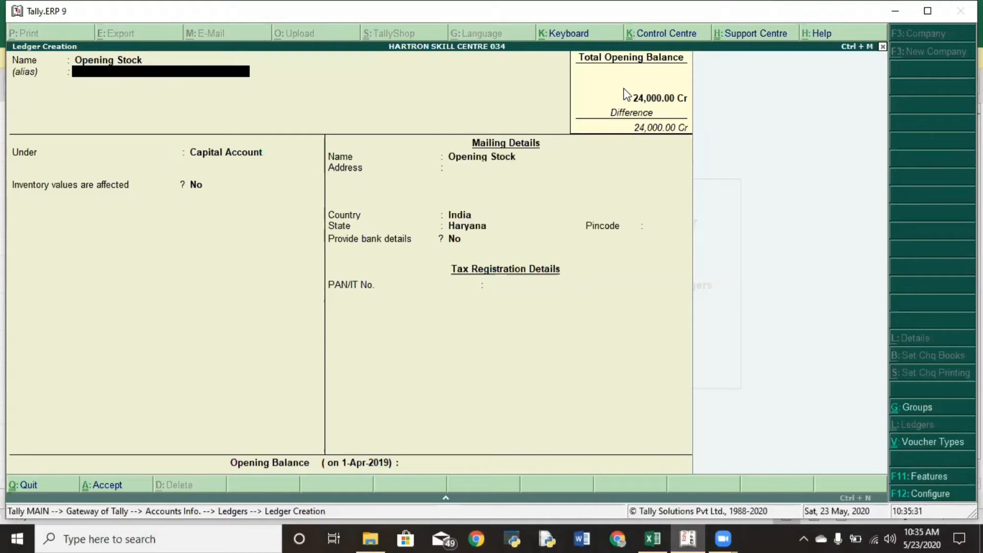
{"action": "key", "text": "Return"}
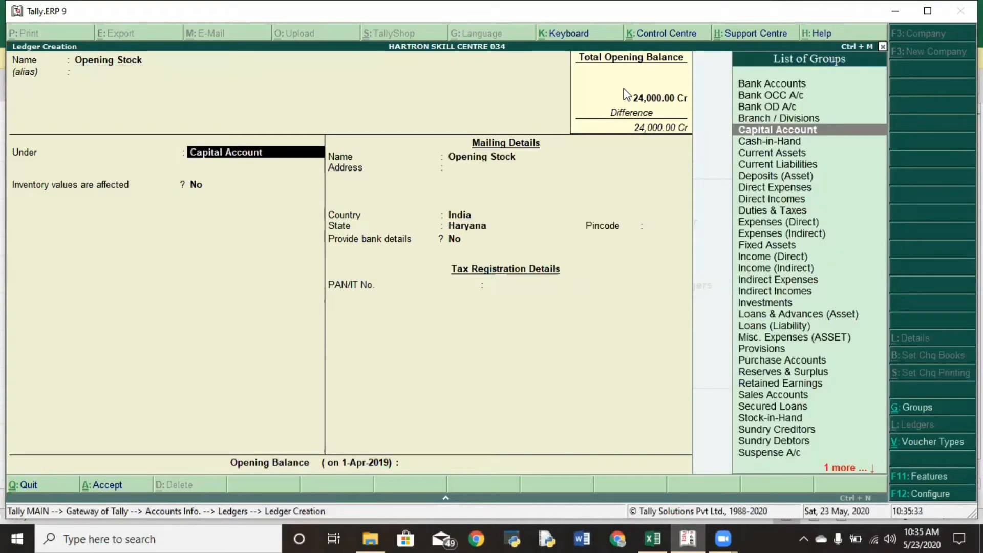
Step: Try to place the Opening Stock ledger under the Stock-in-Hand group
{"action": "type", "text": "St"}
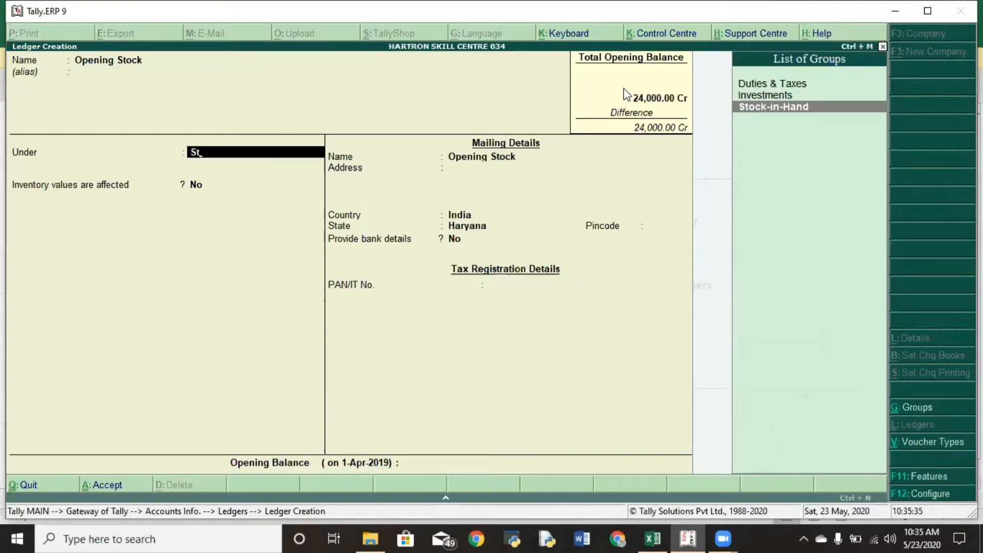
{"action": "key", "text": "BackSpace"}
{"action": "key", "text": "BackSpace"}
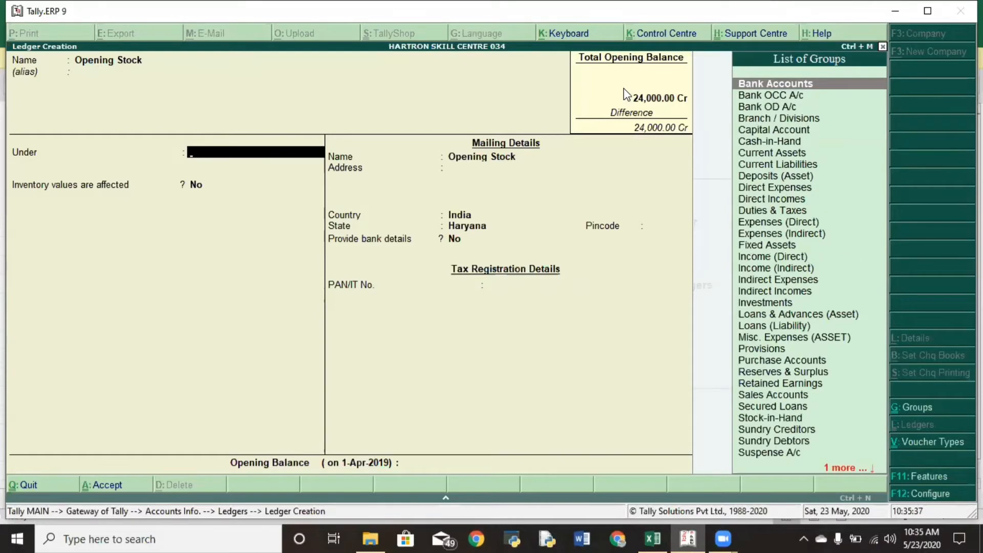
{"action": "type", "text": "st"}
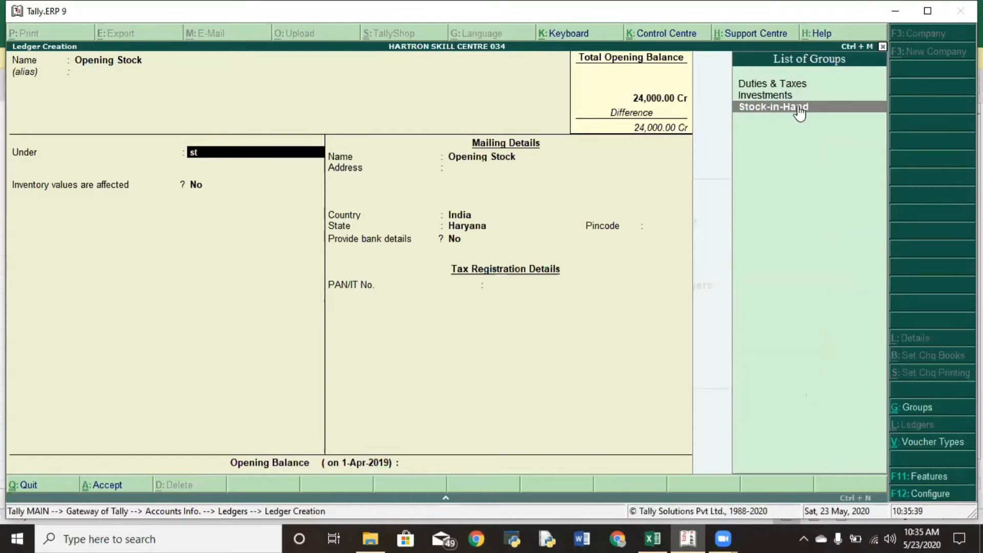
{"action": "left_click", "coordinate": [797, 105]}
{"action": "key", "text": "BackSpace"}
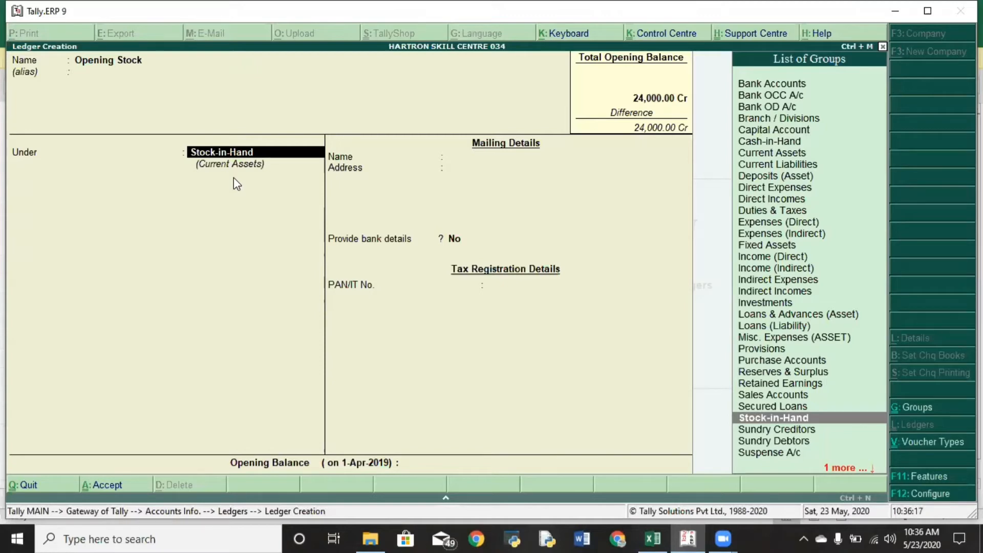
Step: Place the Opening Stock ledger under Current Assets with inventory values not affected
{"action": "type", "text": "cu"}
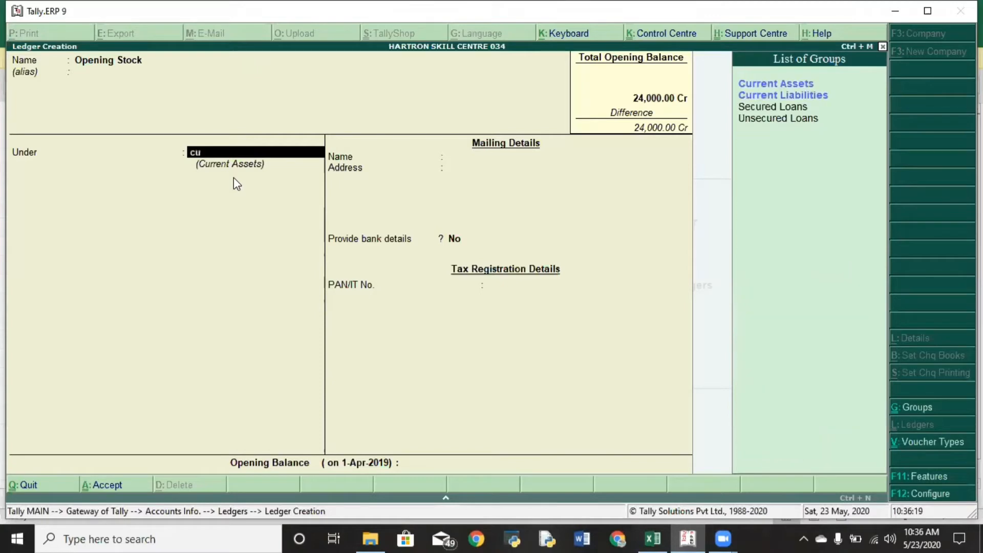
{"action": "key", "text": "Down"}
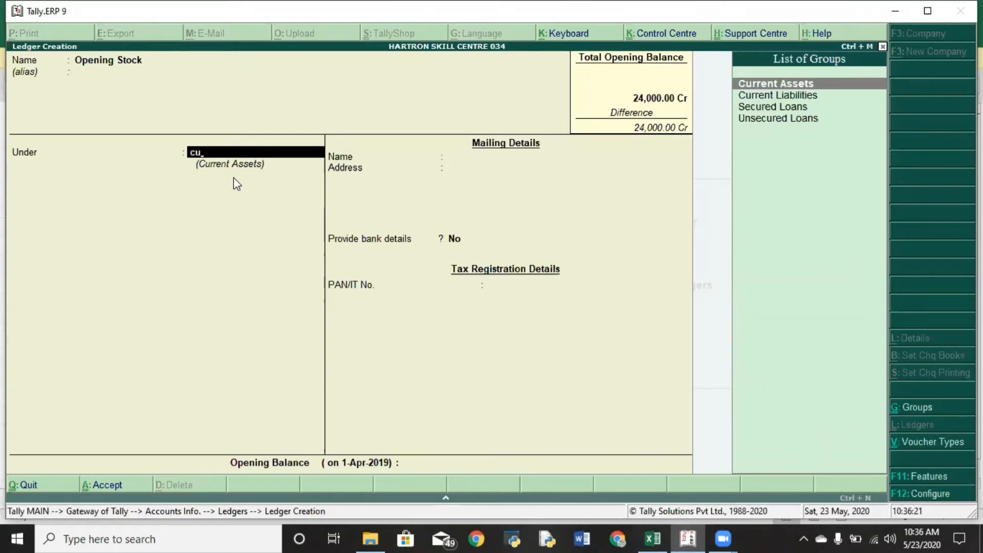
{"action": "key", "text": "Return"}
{"action": "key", "text": "Return"}
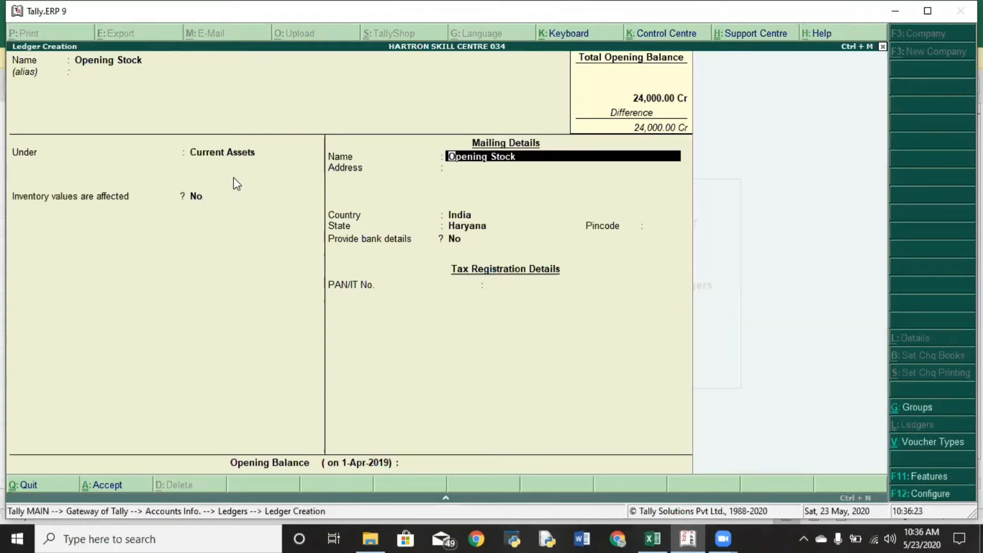
Step: Look up the opening stock amount in the Excel workbook, then in Tally.ERP 9 keep the ledger's default mailing, bank and tax details
{"action": "key", "text": "alt+Tab"}
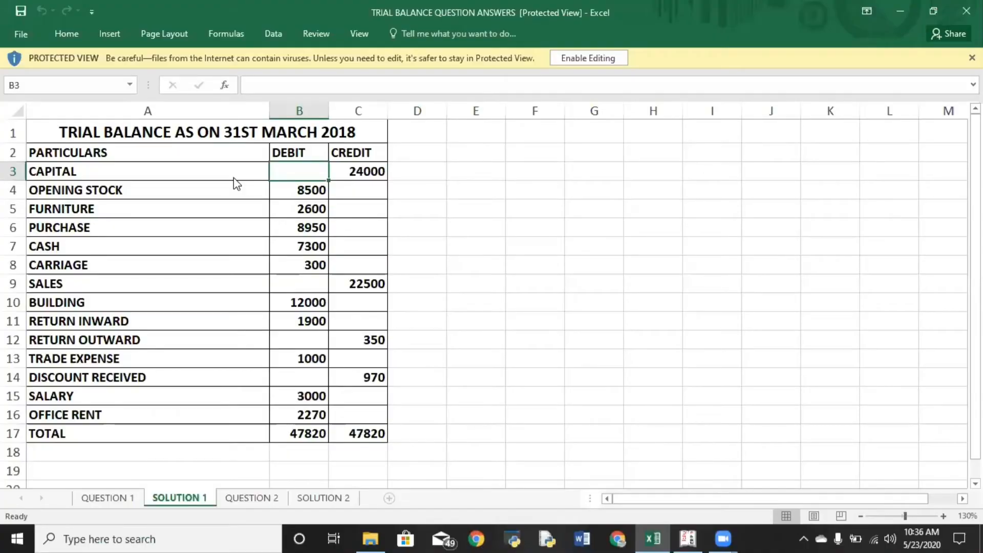
{"action": "key", "text": "Down"}
{"action": "key", "text": "alt+Tab"}
{"action": "key", "text": "Return"}
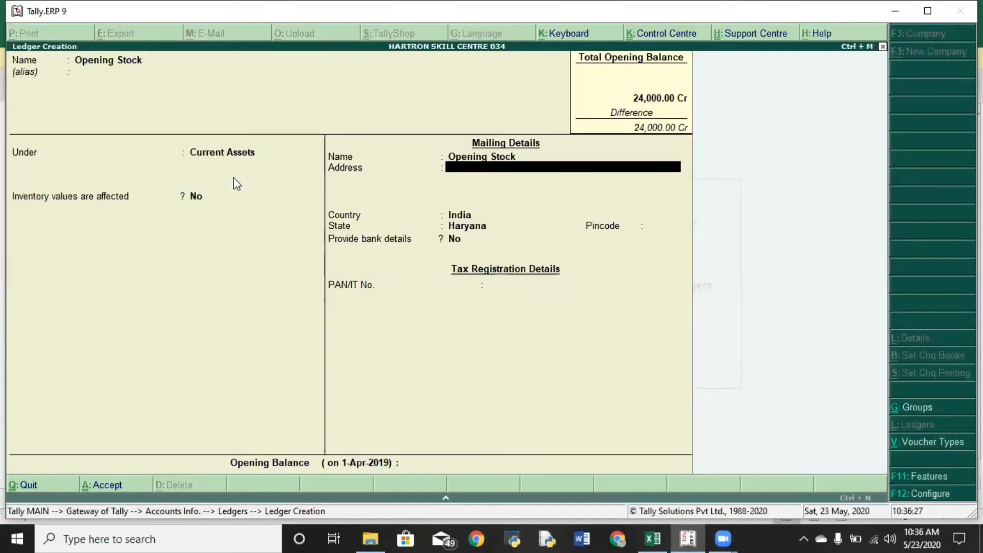
{"action": "key", "text": "Return"}
{"action": "key", "text": "Return"}
{"action": "key", "text": "Return"}
{"action": "key", "text": "Return"}
{"action": "key", "text": "Return"}
{"action": "key", "text": "Return"}
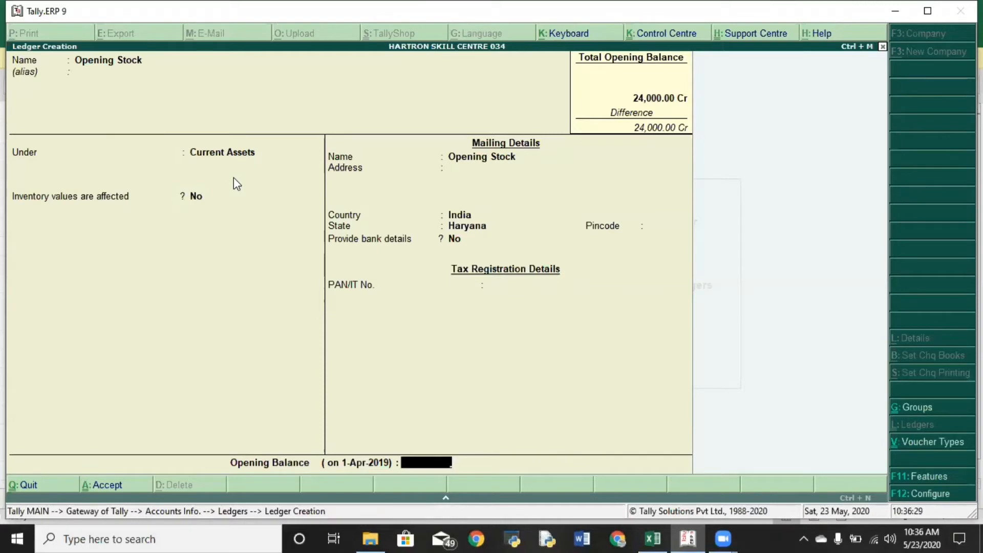
Step: Set the Opening Stock ledger's opening balance to 8500 Dr and save the ledger
{"action": "type", "text": "8500"}
{"action": "key", "text": "Return"}
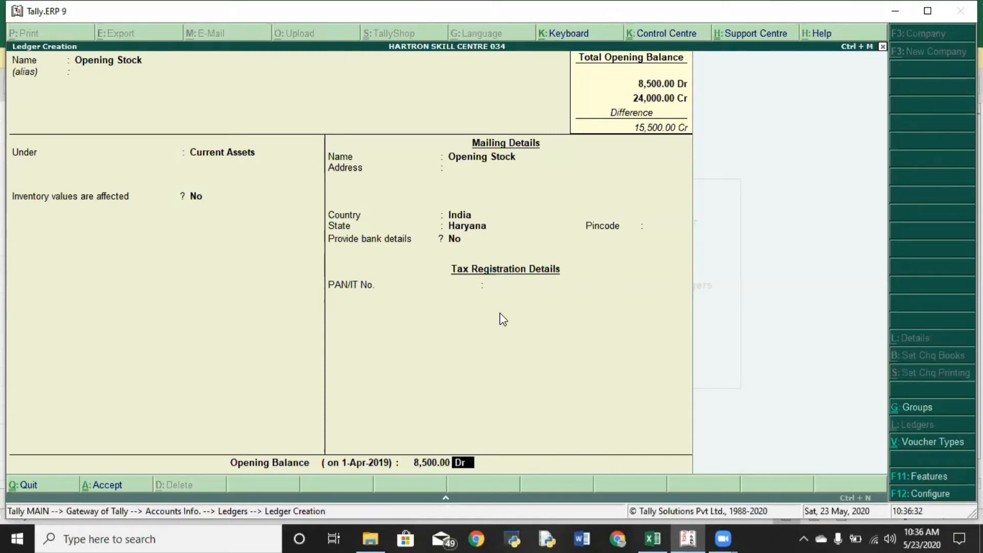
{"action": "key", "text": "Return"}
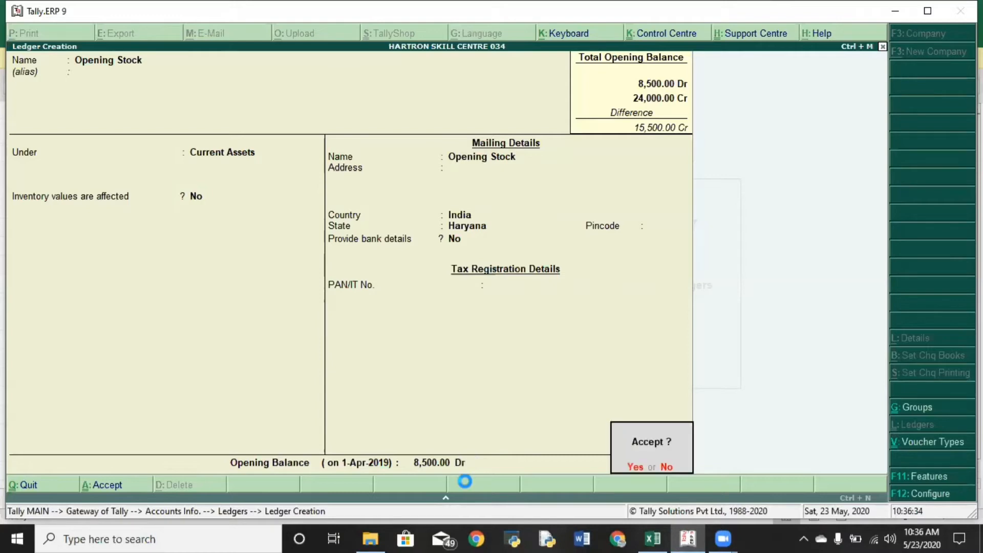
{"action": "key", "text": "Return"}
Step: Check the account after opening stock in Excel, return to Tally.ERP 9, and name the new ledger Furniture without an alias
{"action": "key", "text": "alt+Tab"}
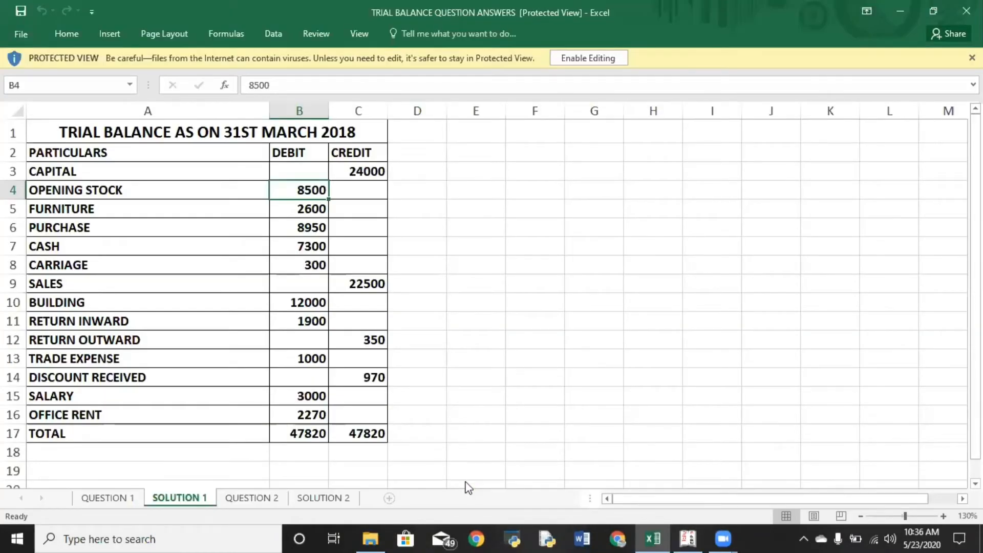
{"action": "key", "text": "alt+Tab"}
{"action": "type", "text": "Furn"}
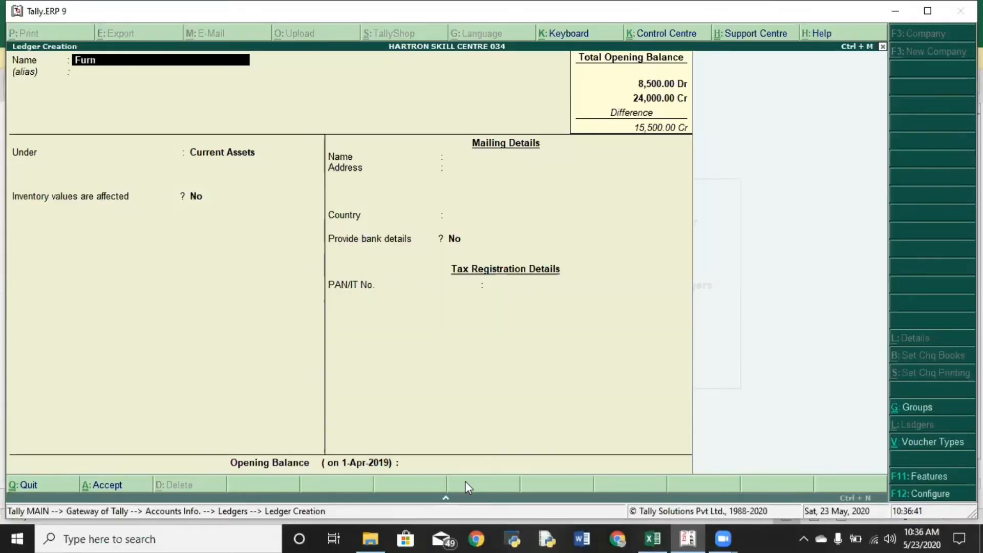
{"action": "type", "text": "iture"}
{"action": "key", "text": "Return"}
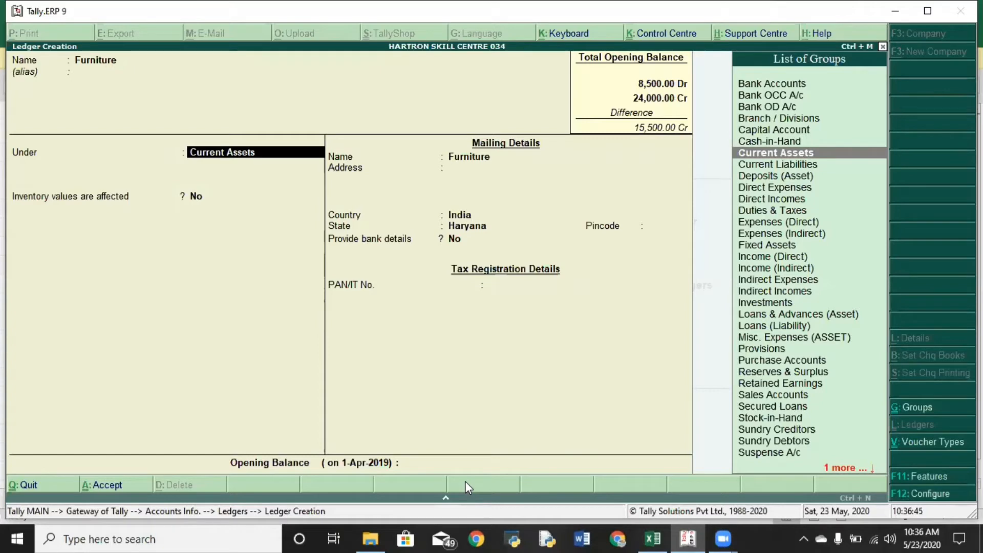
Step: Place the Furniture ledger under Fixed Assets with inventory values not affected, keeping the default mailing, bank and tax details
{"action": "type", "text": "F"}
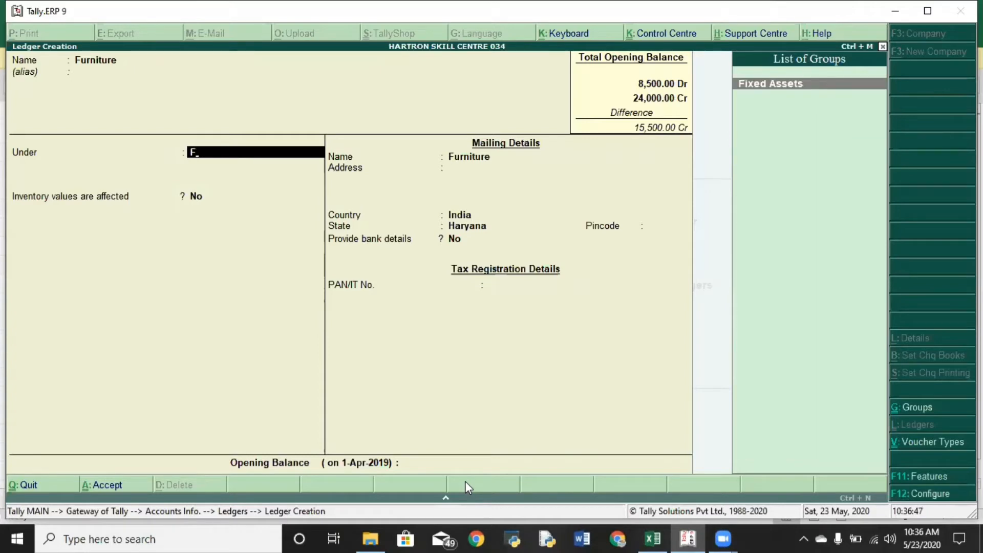
{"action": "key", "text": "BackSpace"}
{"action": "type", "text": "F"}
{"action": "key", "text": "Return"}
{"action": "key", "text": "Return"}
{"action": "key", "text": "Return"}
{"action": "key", "text": "Return"}
{"action": "key", "text": "Return"}
{"action": "key", "text": "Return"}
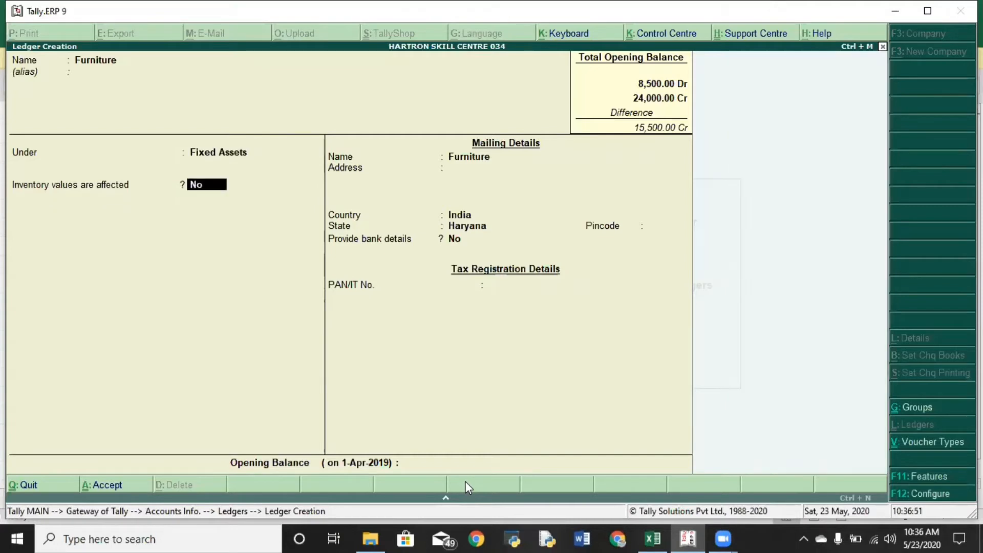
{"action": "key", "text": "Return"}
{"action": "key", "text": "Return"}
{"action": "key", "text": "Return"}
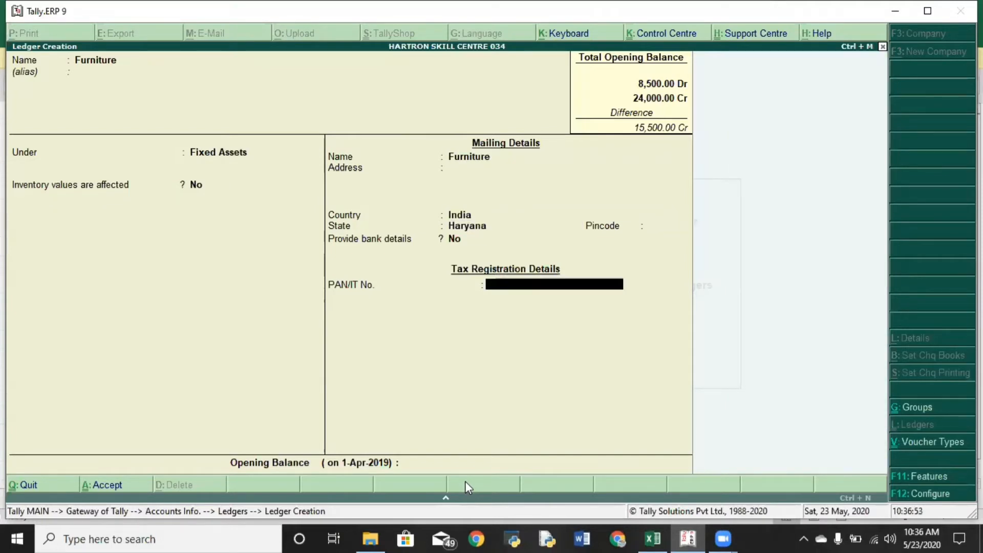
Step: Verify the furniture amount in the Excel workbook, set the Furniture ledger's opening balance to 2600 Dr in Tally.ERP 9, and save it
{"action": "type", "text": "2500"}
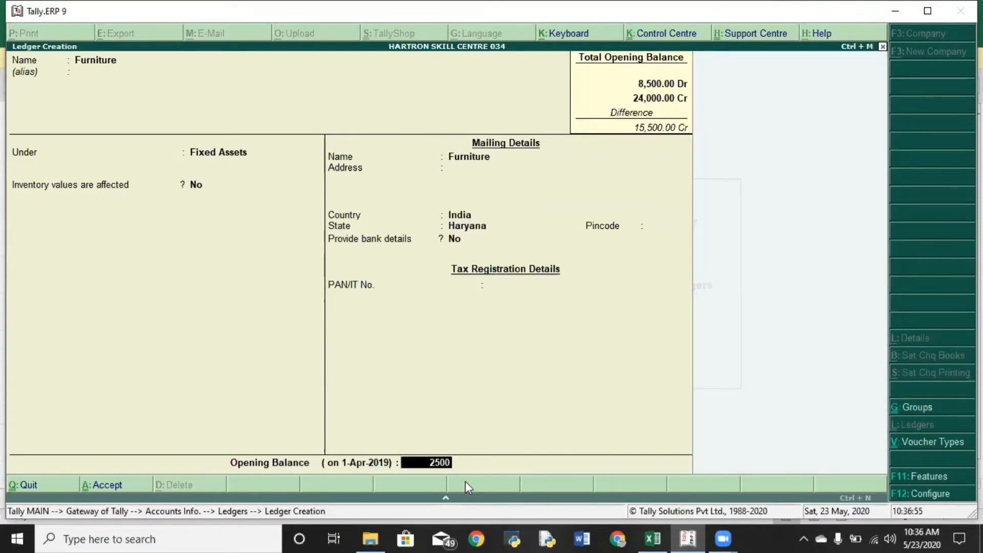
{"action": "key", "text": "alt+Tab"}
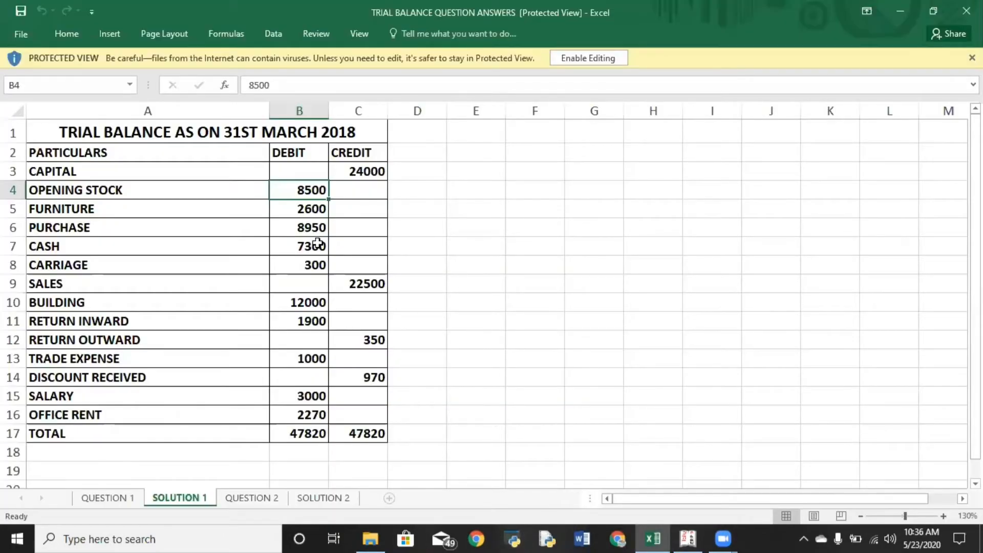
{"action": "left_click", "coordinate": [306, 209]}
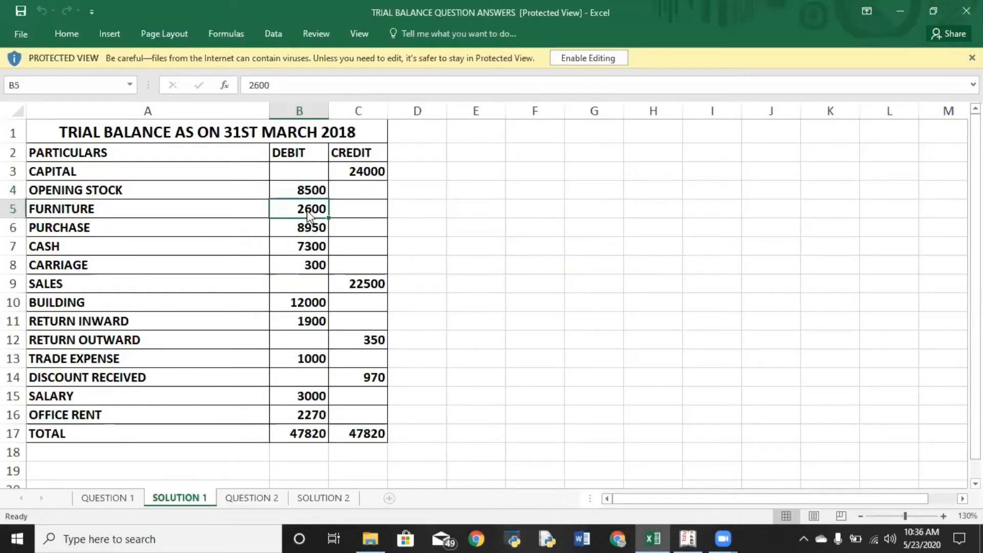
{"action": "key", "text": "alt+Tab"}
{"action": "key", "text": "BackSpace"}
{"action": "key", "text": "BackSpace"}
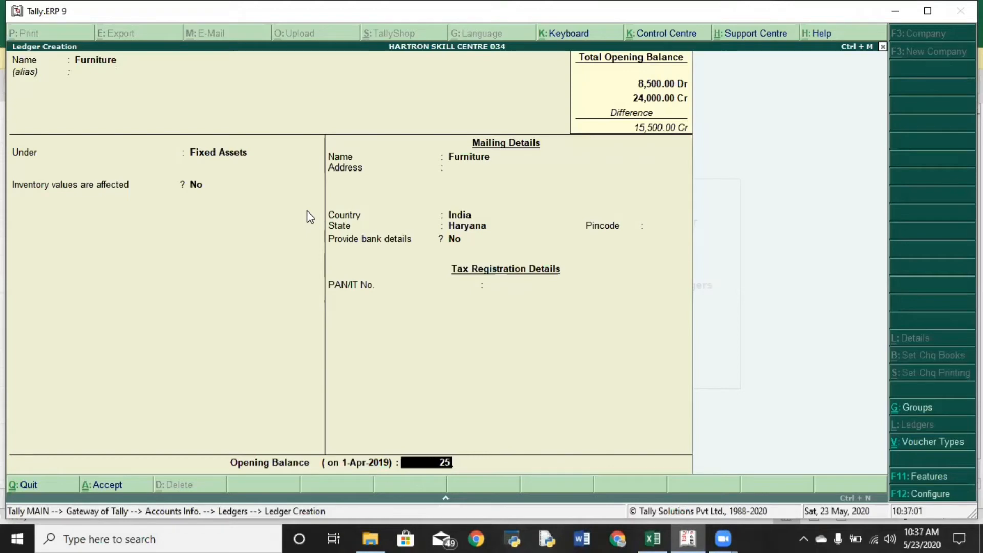
{"action": "key", "text": "BackSpace"}
{"action": "type", "text": "600"}
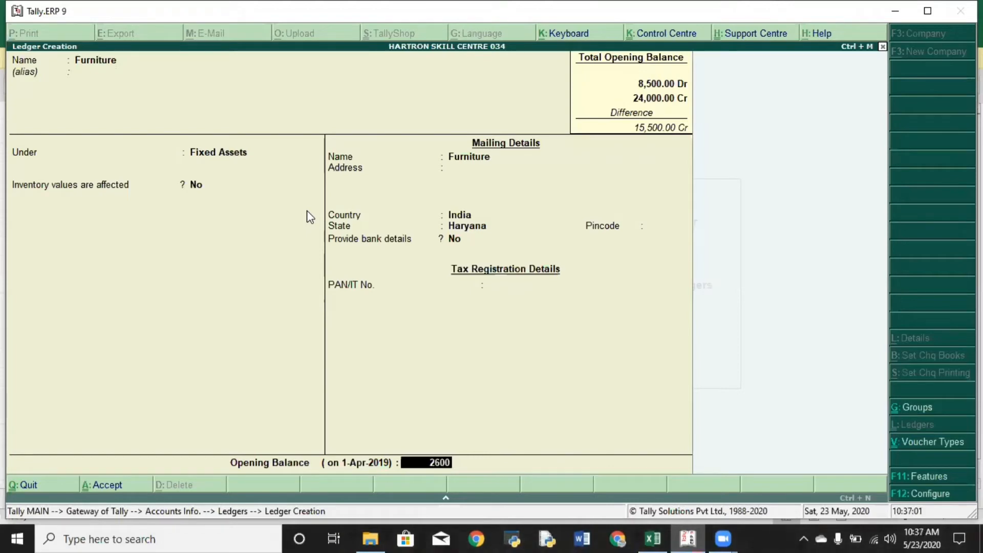
{"action": "key", "text": "Return"}
{"action": "key", "text": "Return"}
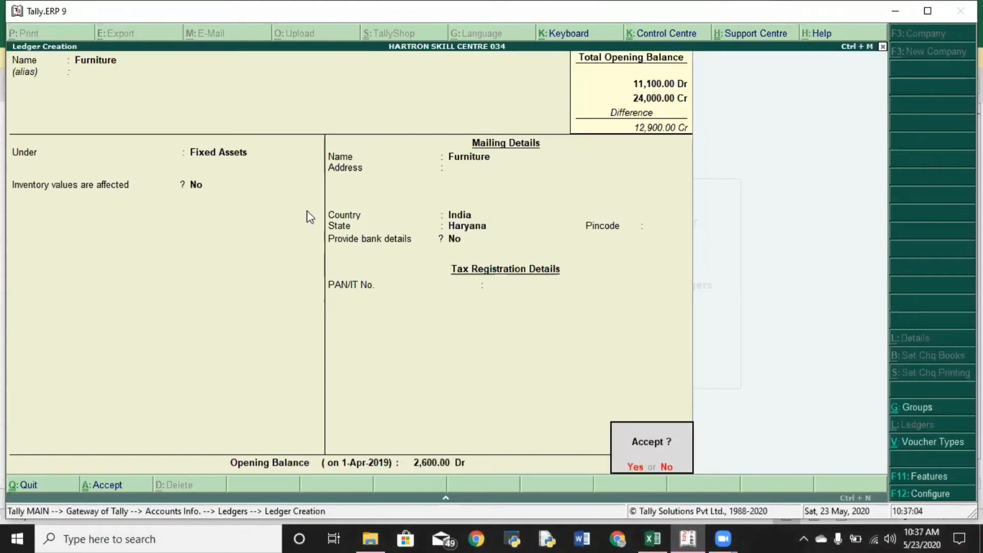
{"action": "key", "text": "Return"}
Step: Check the account after furniture in Excel, return to Tally.ERP 9, and name the new ledger Purchase without an alias
{"action": "key", "text": "alt+Tab"}
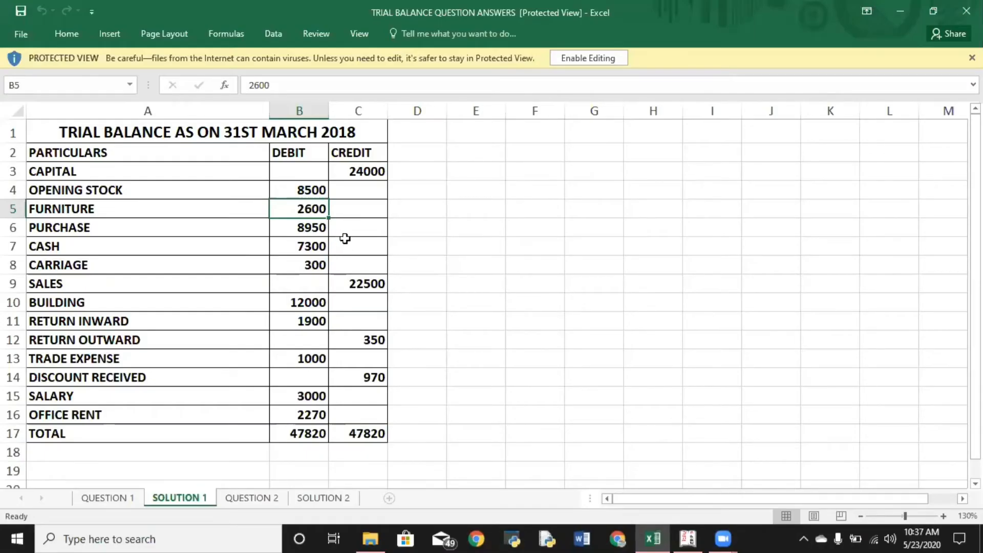
{"action": "key", "text": "alt+Tab"}
{"action": "type", "text": "Purchase"}
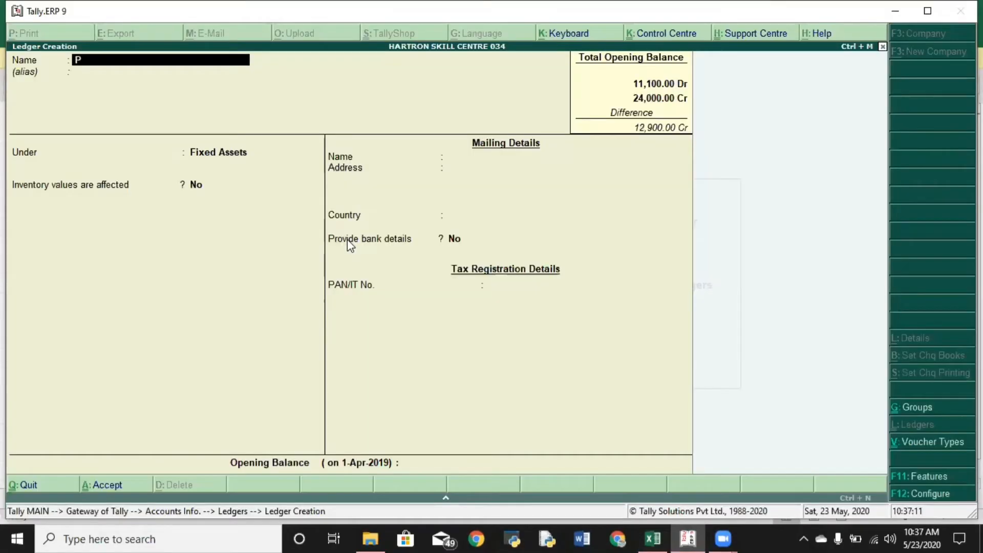
{"action": "key", "text": "Return"}
{"action": "key", "text": "Return"}
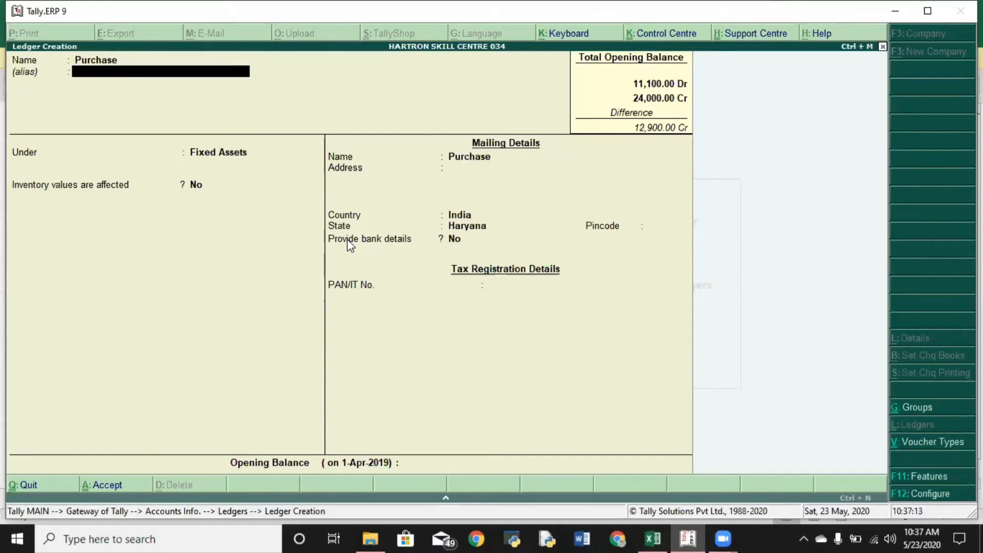
Step: Place the Purchase ledger under Purchase Accounts with inventory values affected and the ledger type Not Applicable
{"action": "type", "text": "Pu"}
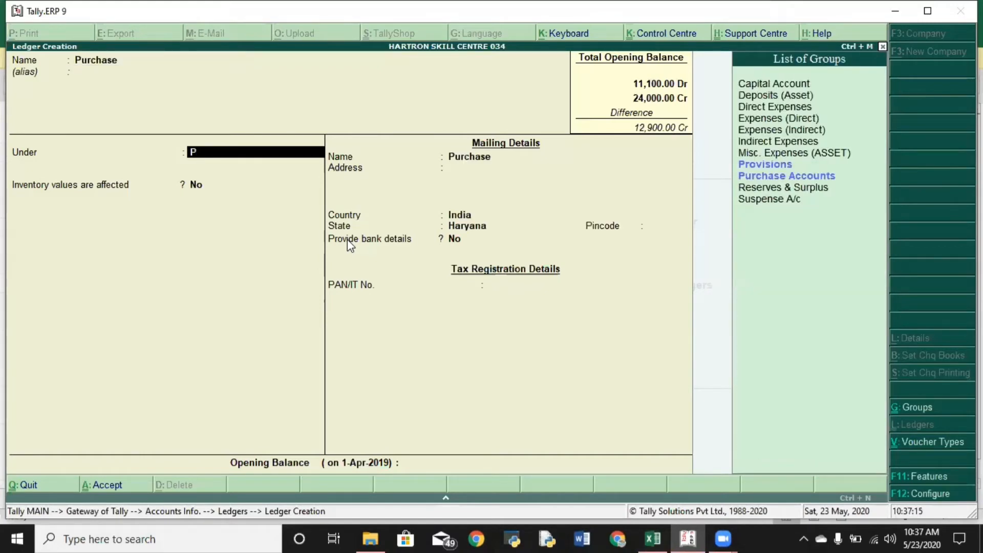
{"action": "key", "text": "Return"}
{"action": "key", "text": "Return"}
{"action": "key", "text": "Return"}
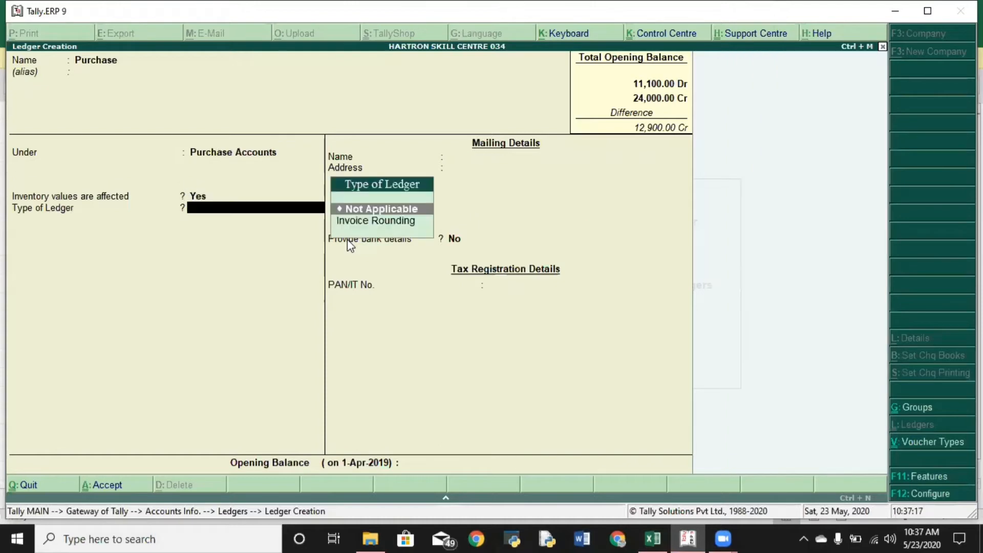
{"action": "key", "text": "Return"}
{"action": "key", "text": "BackSpace"}
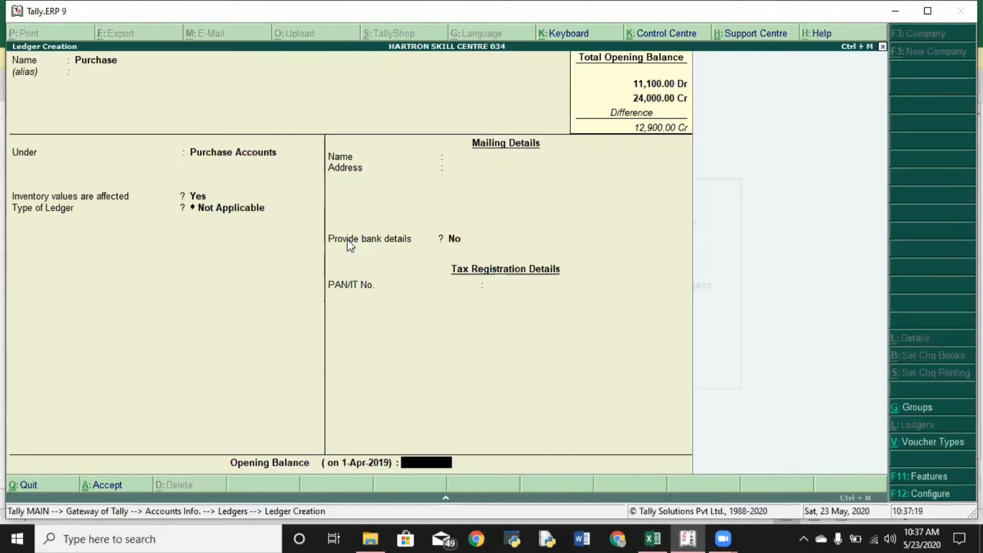
Step: Set the Purchase ledger's opening balance to 8950 Dr and save the ledger
{"action": "type", "text": "8950"}
{"action": "key", "text": "Return"}
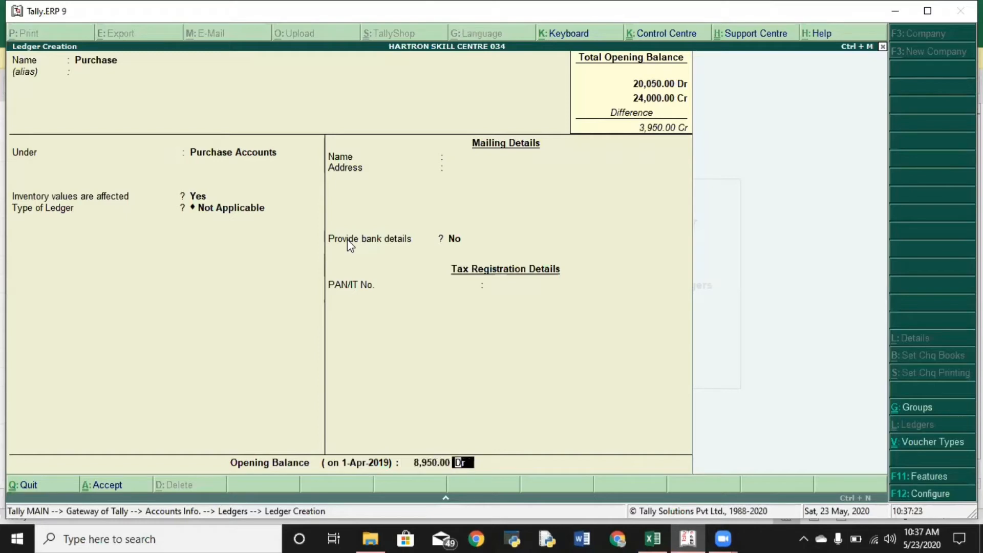
{"action": "key", "text": "Return"}
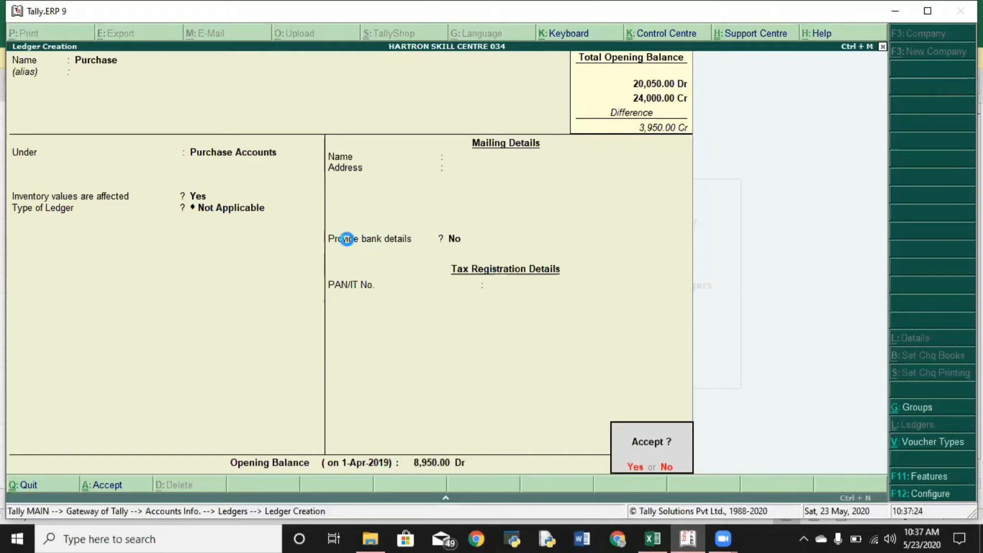
{"action": "key", "text": "Return"}
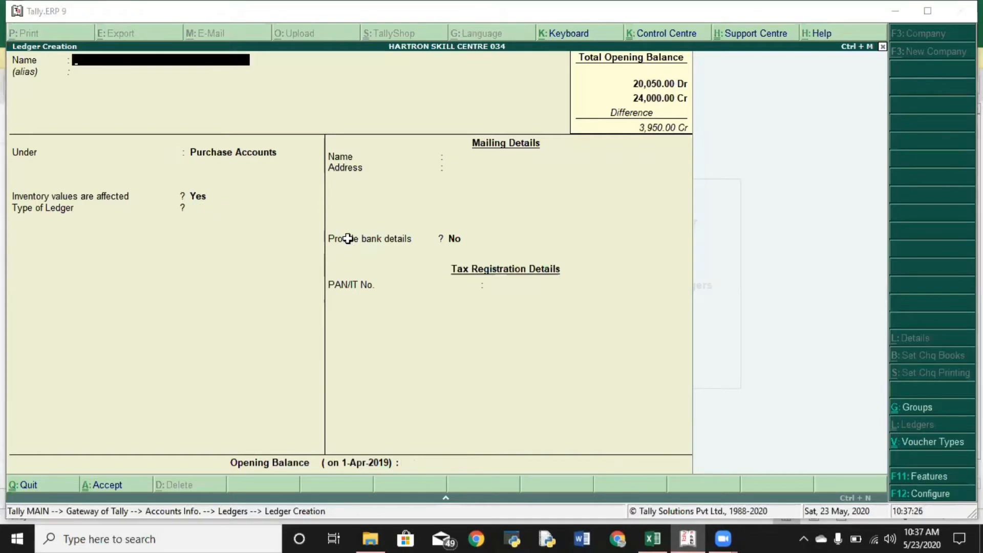
Step: Check the account after purchase in Excel and try to create a new ledger named Cash in Tally.ERP 9
{"action": "key", "text": "alt+Tab"}
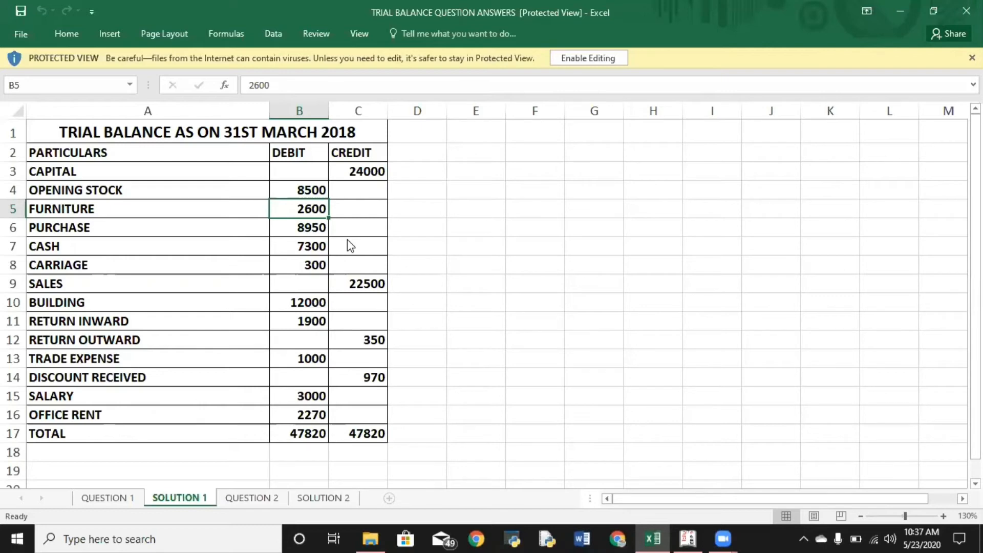
{"action": "key", "text": "alt+Tab"}
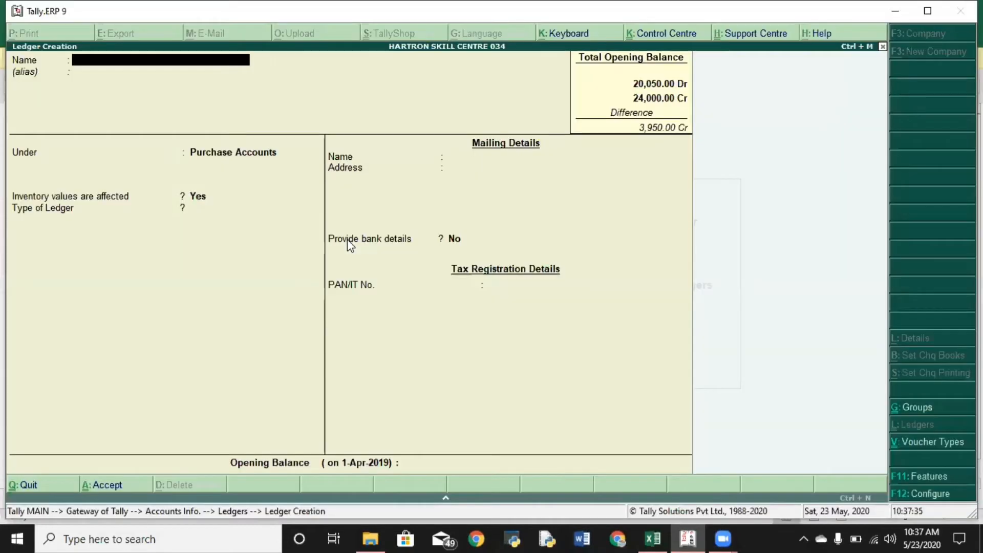
{"action": "type", "text": "Cash."}
{"action": "key", "text": "Return"}
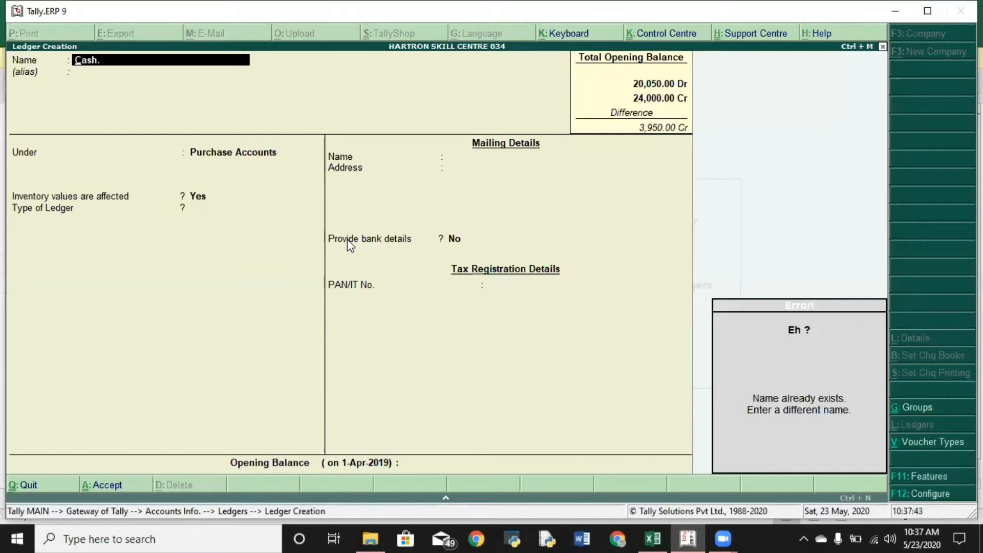
{"action": "key", "text": "Escape"}
Step: Leave ledger creation and open the existing Cash ledger for alteration
{"action": "key", "text": "Escape"}
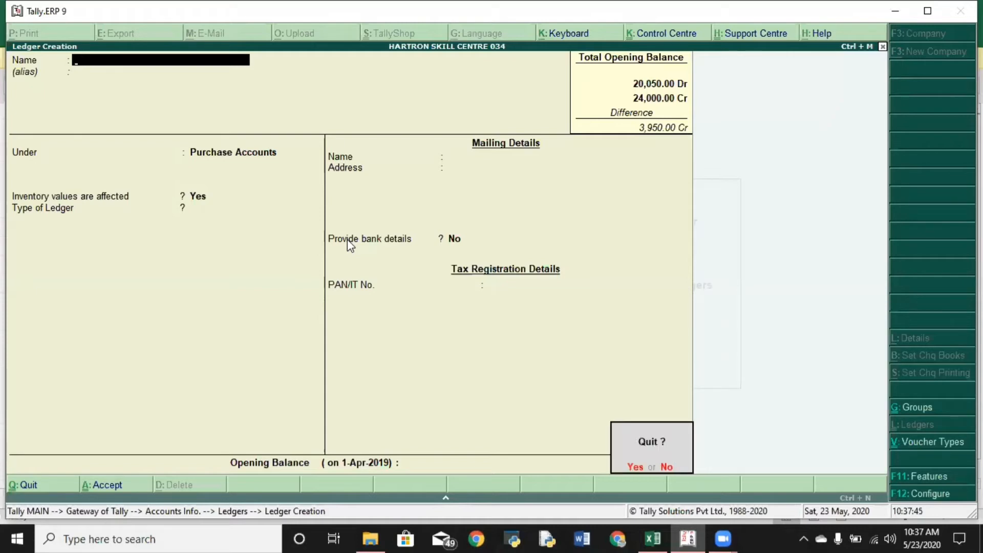
{"action": "key", "text": "y"}
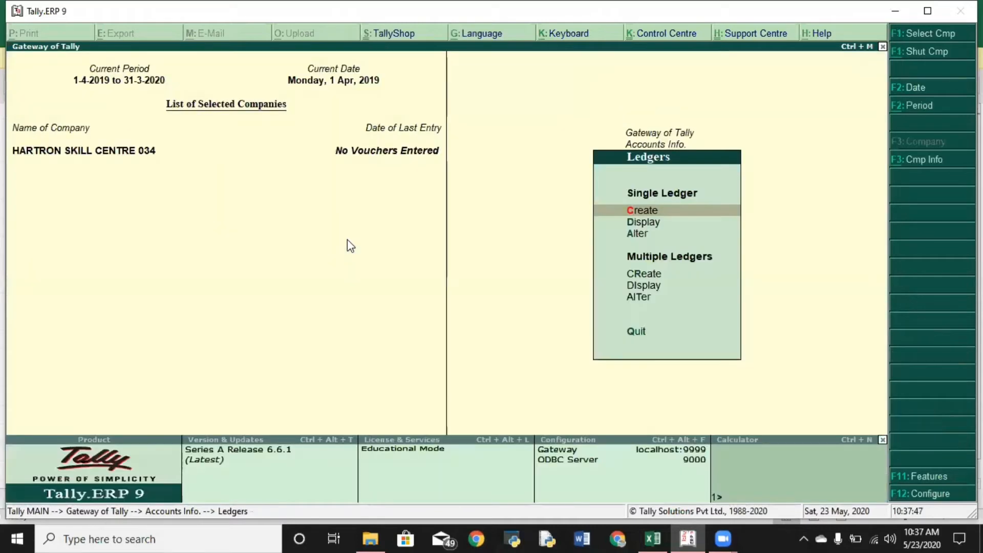
{"action": "key", "text": "Down"}
{"action": "key", "text": "Down"}
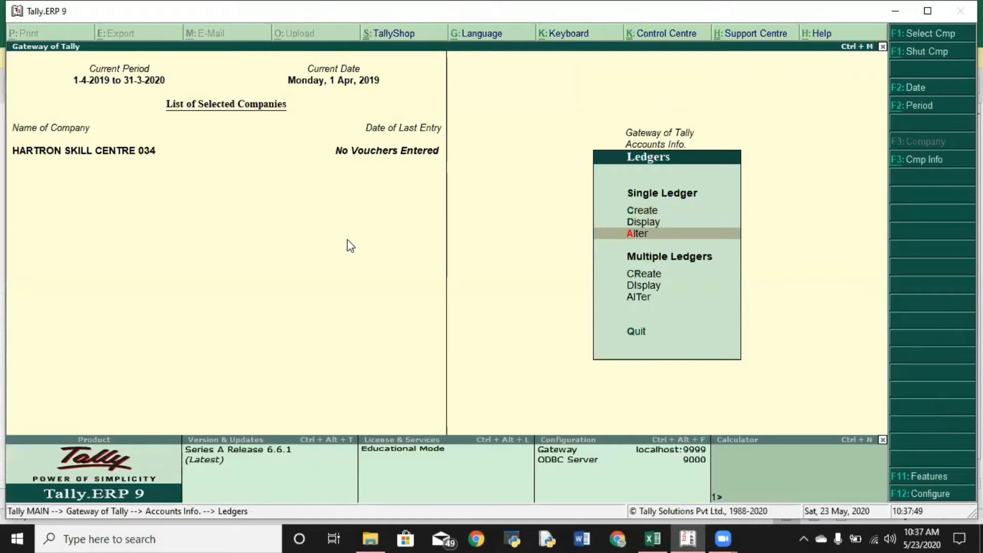
{"action": "key", "text": "Return"}
{"action": "key", "text": "Down"}
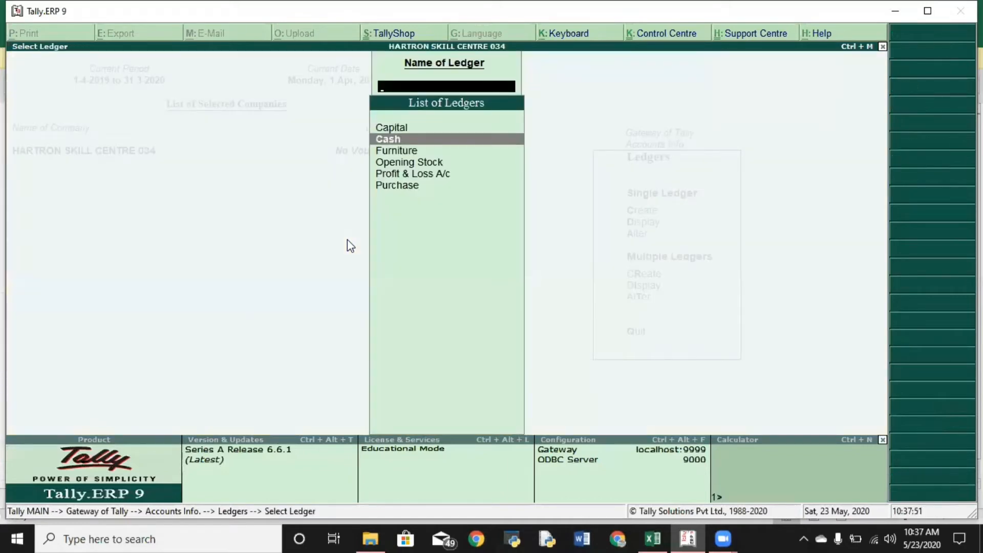
{"action": "key", "text": "Return"}
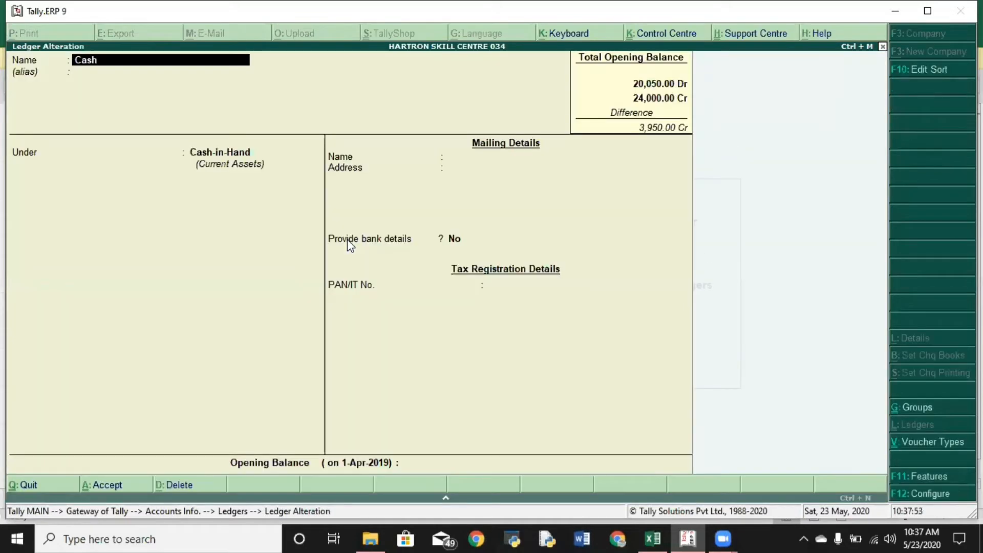
Step: Look up the cash amount in the Excel workbook, set the Cash ledger's opening balance to 7300 Dr in Tally.ERP 9, and save it
{"action": "key", "text": "Return"}
{"action": "key", "text": "Return"}
{"action": "key", "text": "Return"}
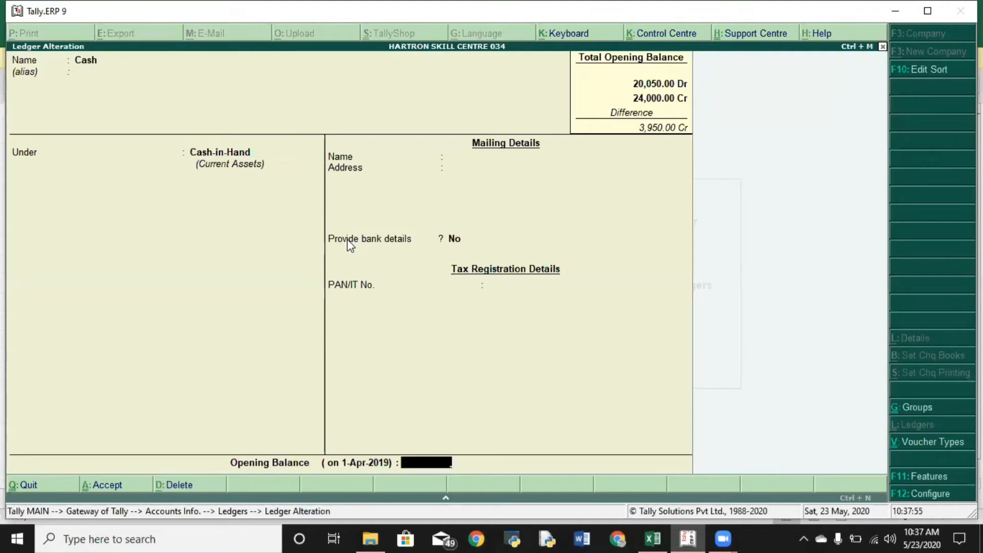
{"action": "key", "text": "alt+Tab"}
{"action": "key", "text": "Down"}
{"action": "key", "text": "Down"}
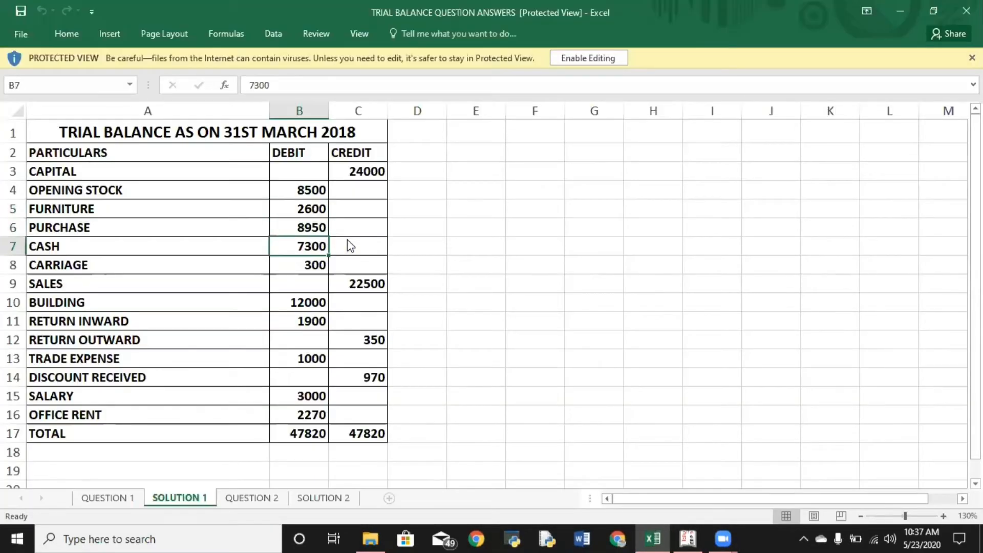
{"action": "key", "text": "alt+Tab"}
{"action": "type", "text": "7300"}
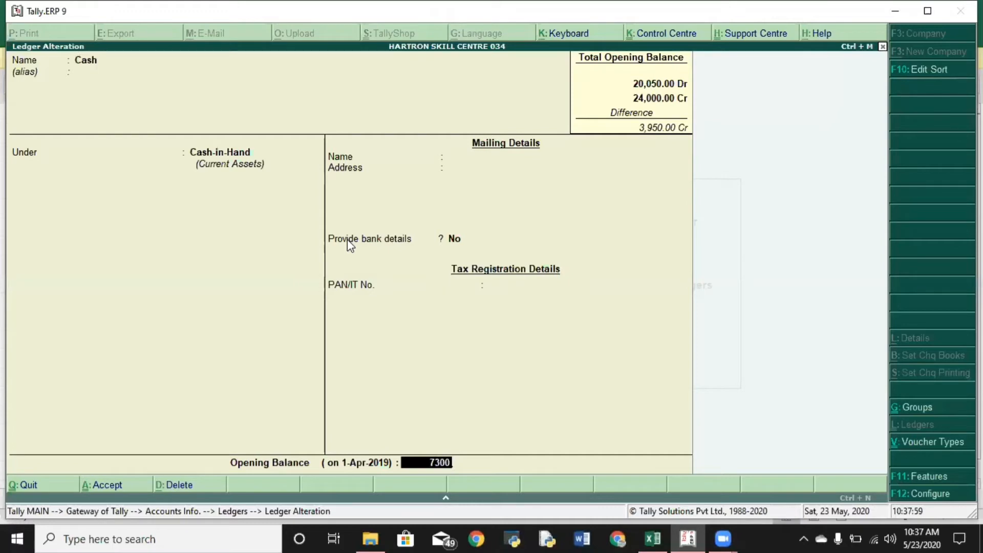
{"action": "key", "text": "Return"}
{"action": "key", "text": "Return"}
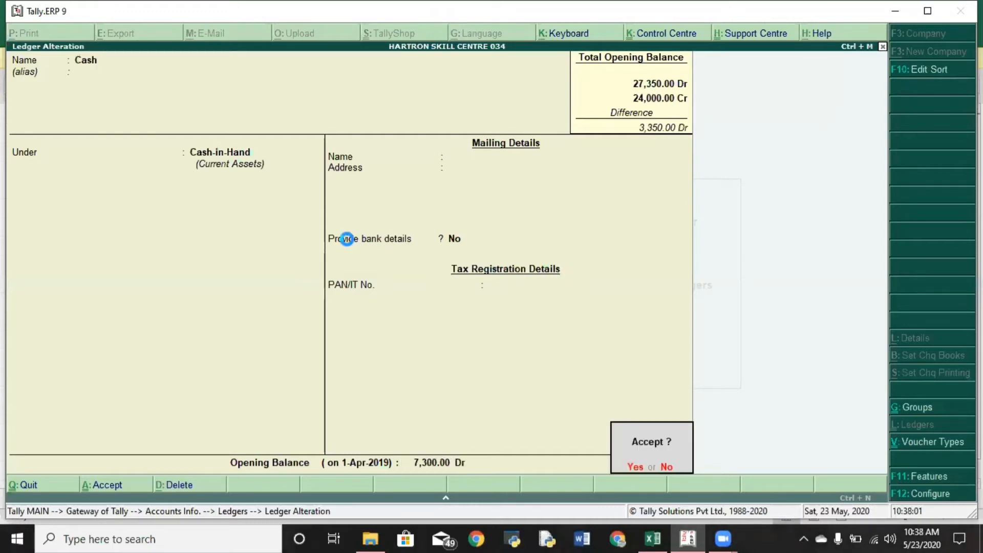
{"action": "key", "text": "Return"}
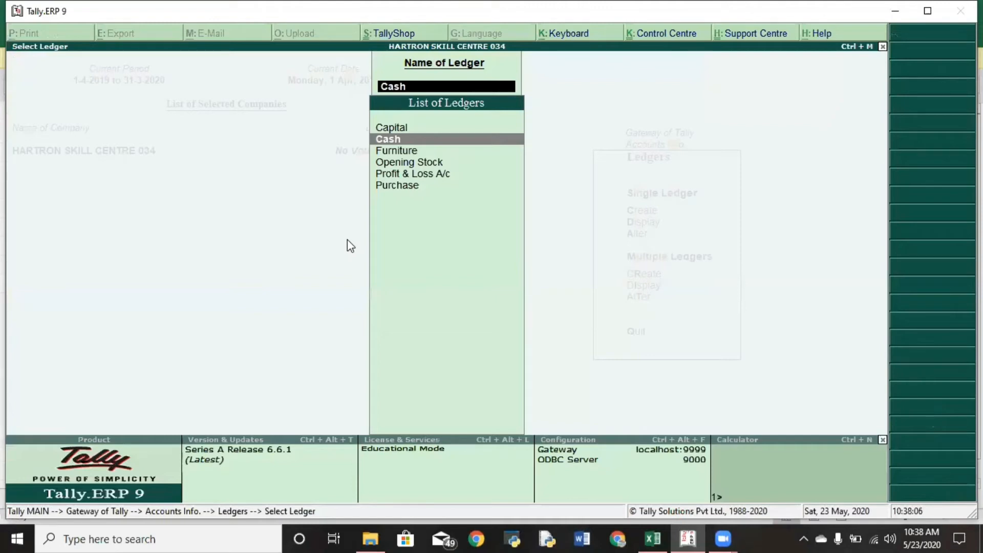
Step: Leave ledger alteration and start creating a new single ledger
{"action": "type", "text": "ca"}
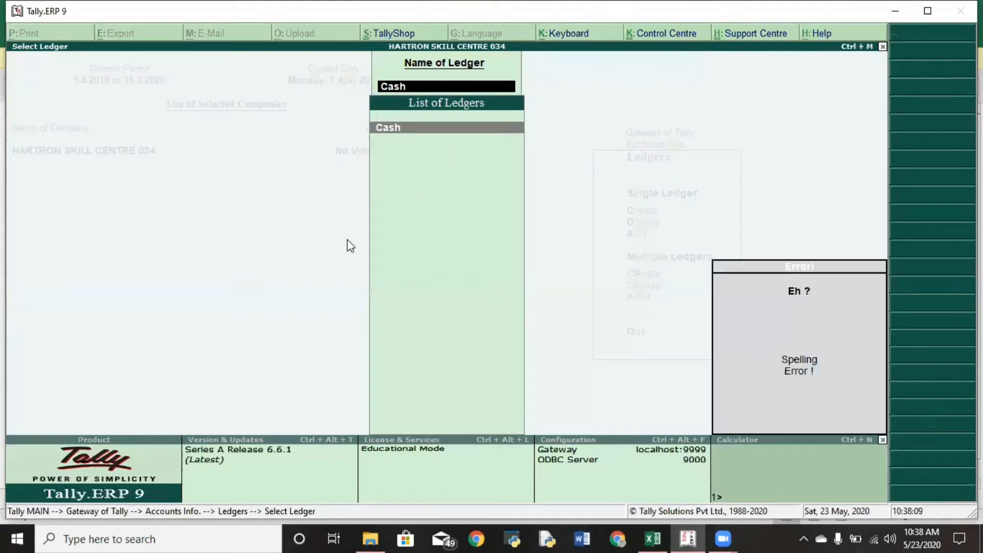
{"action": "key", "text": "Escape"}
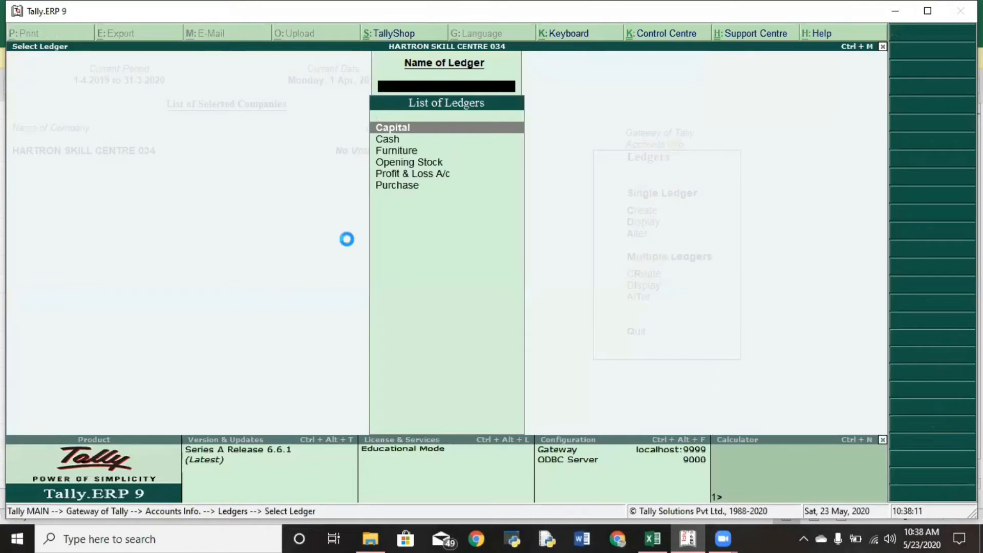
{"action": "key", "text": "Escape"}
{"action": "key", "text": "Up"}
{"action": "key", "text": "Up"}
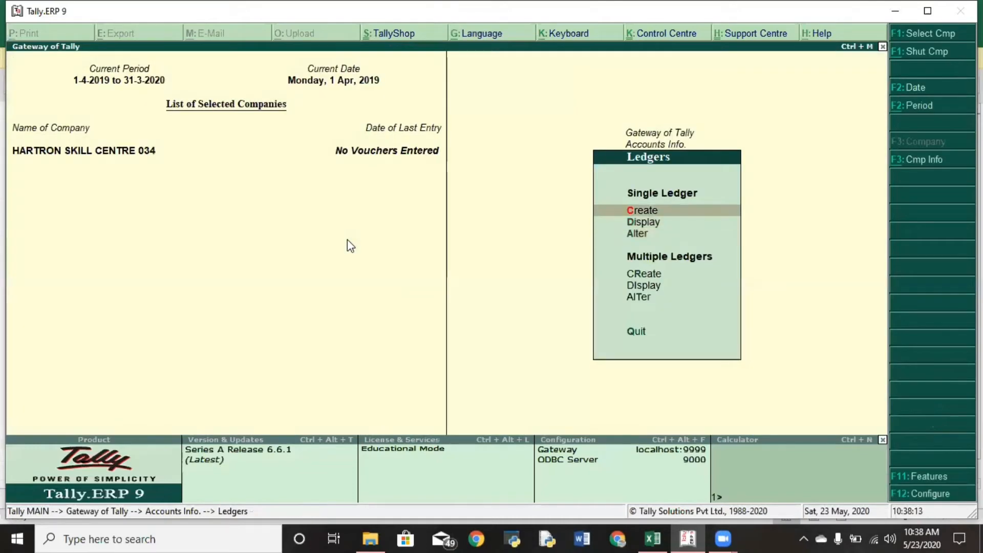
{"action": "key", "text": "Return"}
Step: Check the account after cash in Excel, return to Tally.ERP 9, and name the new ledger Carriage without an alias
{"action": "key", "text": "alt+Tab"}
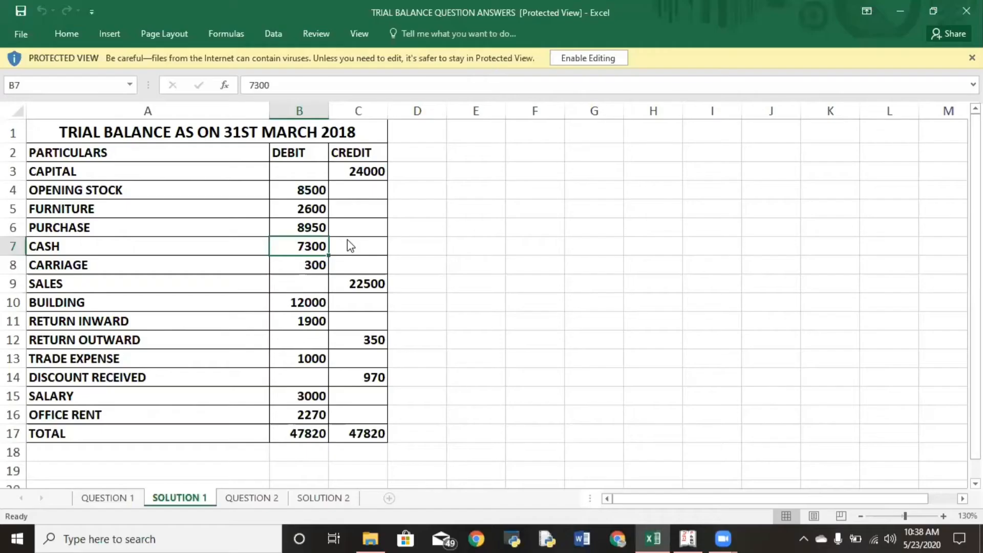
{"action": "key", "text": "Down"}
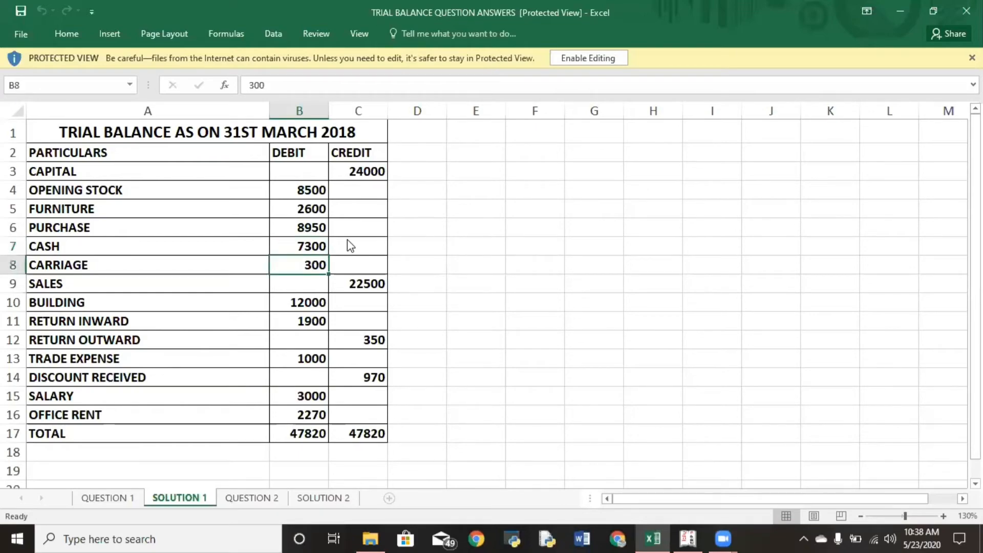
{"action": "key", "text": "alt+Tab"}
{"action": "type", "text": "Carr"}
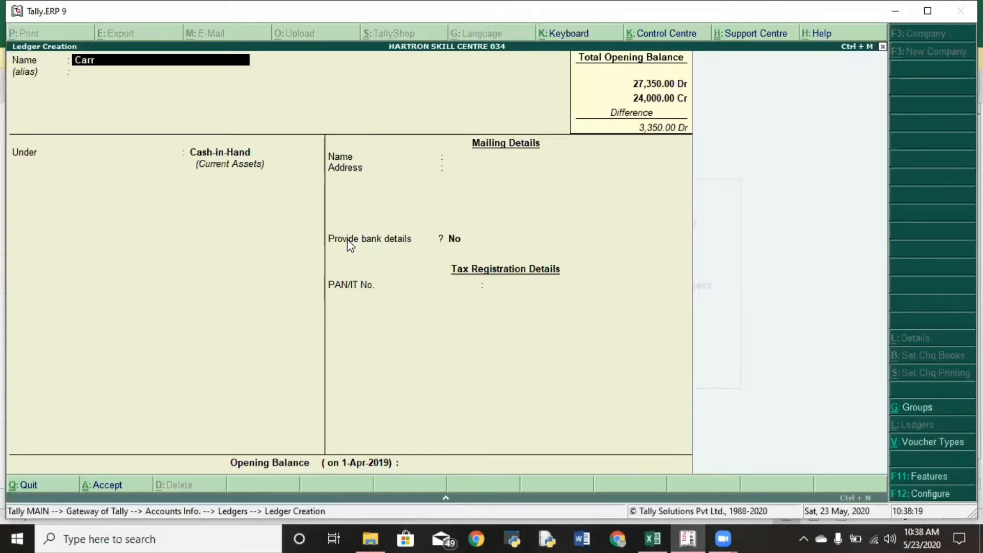
{"action": "type", "text": "iage"}
{"action": "key", "text": "Return"}
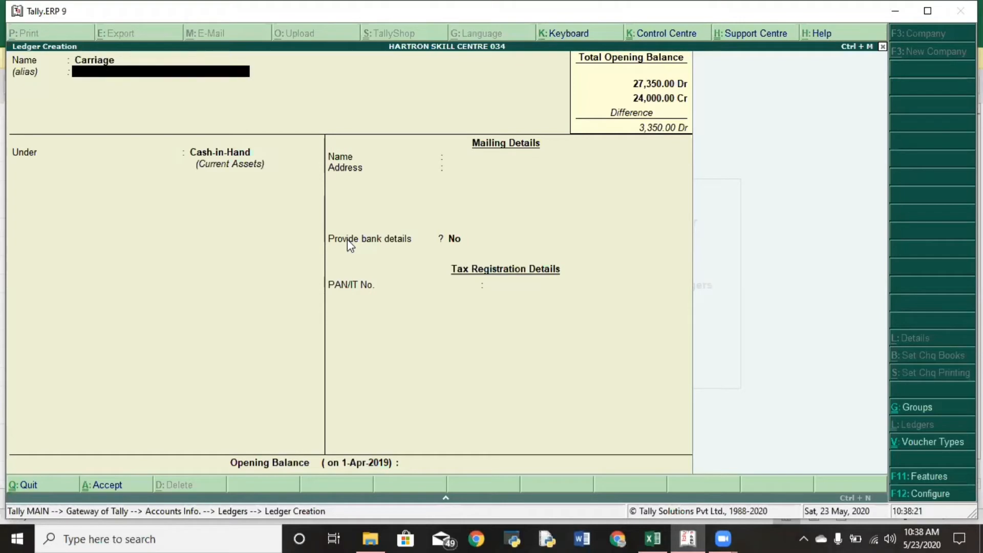
{"action": "key", "text": "Return"}
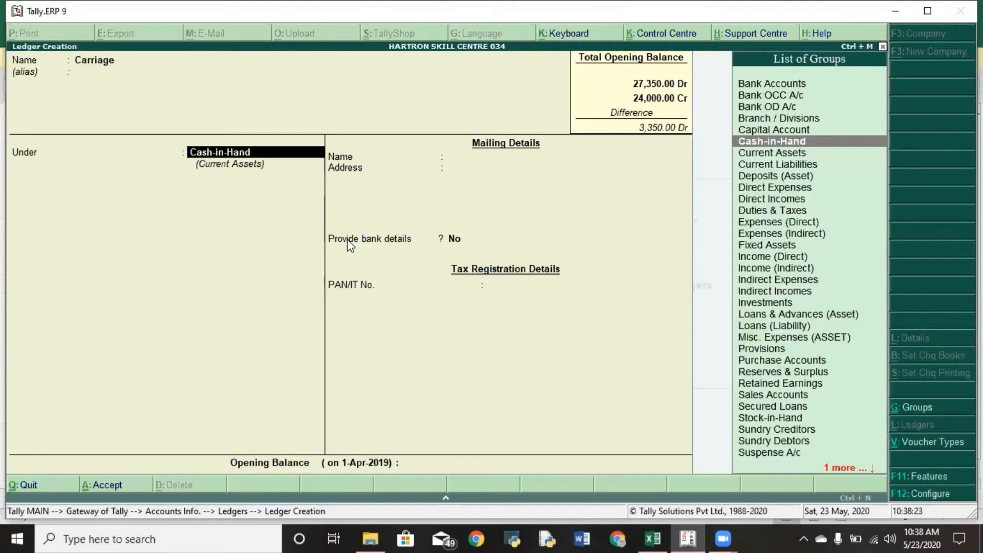
Step: Place the Carriage ledger under Direct Expenses with inventory values not affected and the ledger type Not Applicable
{"action": "type", "text": "Di"}
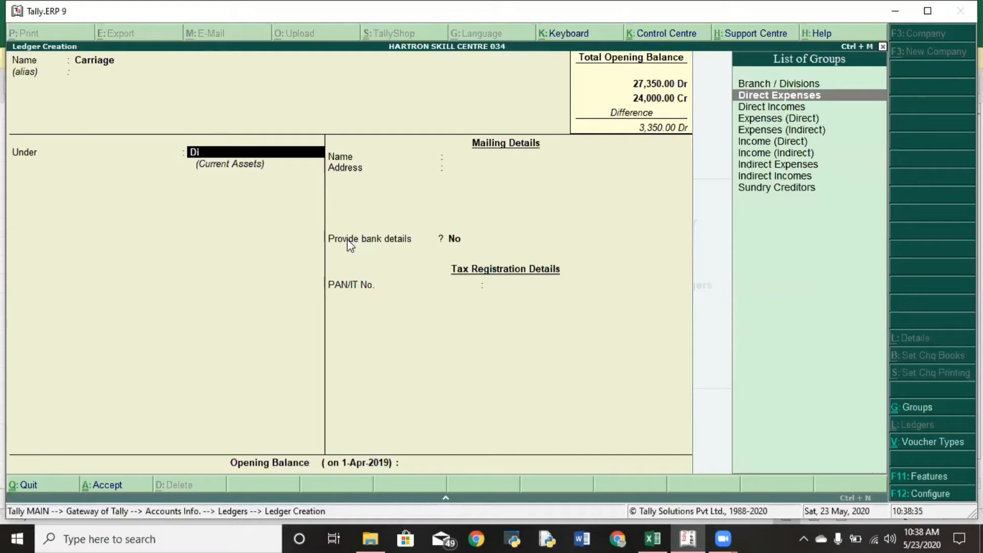
{"action": "key", "text": "Return"}
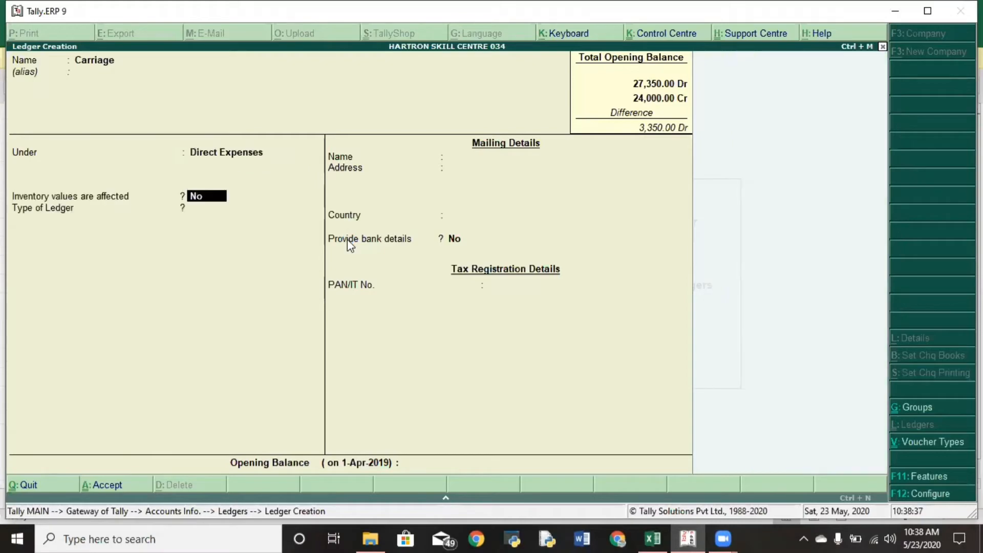
{"action": "key", "text": "Return"}
{"action": "key", "text": "Return"}
Step: Verify the carriage amount in the Excel workbook, set the Carriage ledger's opening balance to 300 Dr in Tally.ERP 9, and save it
{"action": "key", "text": "alt+Tab"}
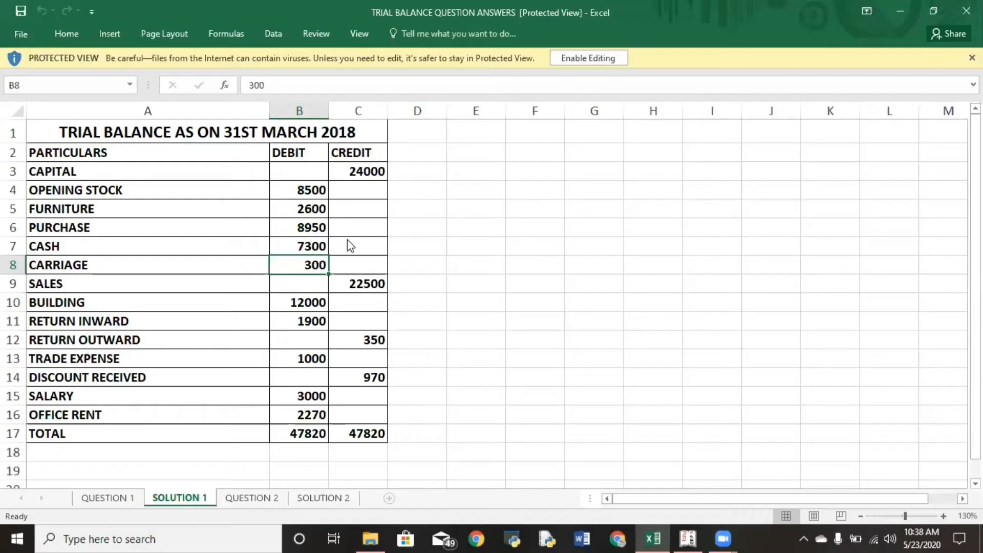
{"action": "key", "text": "alt+Tab"}
{"action": "key", "text": "Return"}
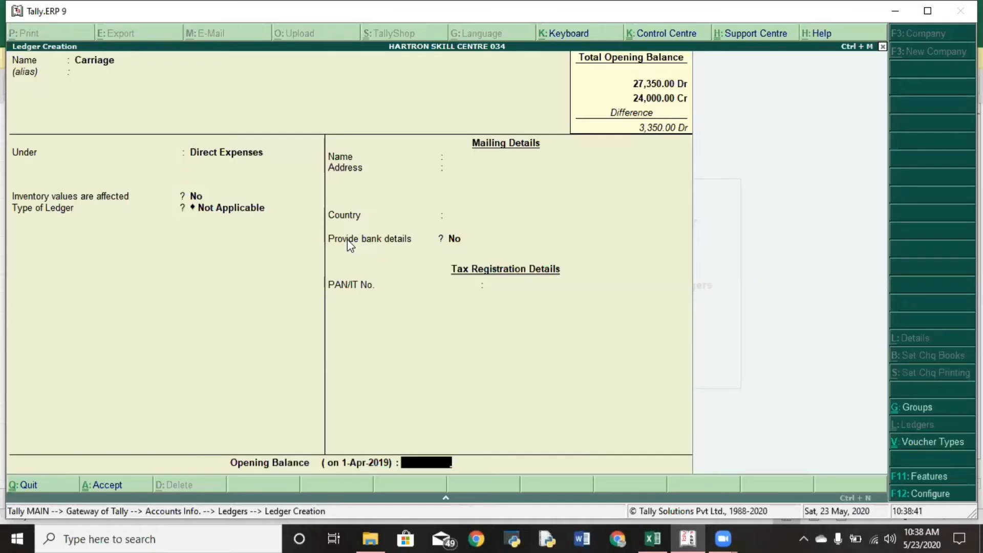
{"action": "type", "text": "300"}
{"action": "key", "text": "Return"}
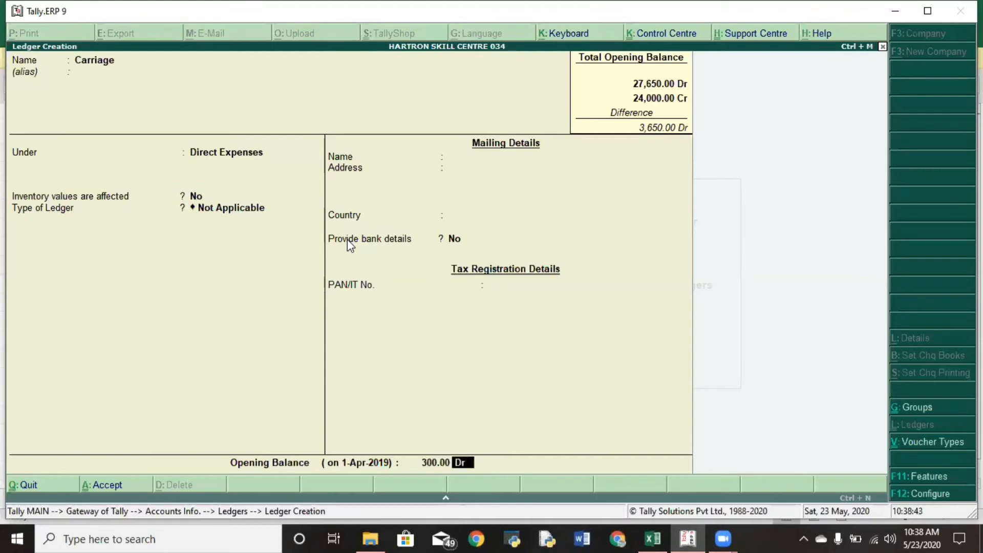
{"action": "key", "text": "Return"}
{"action": "key", "text": "Return"}
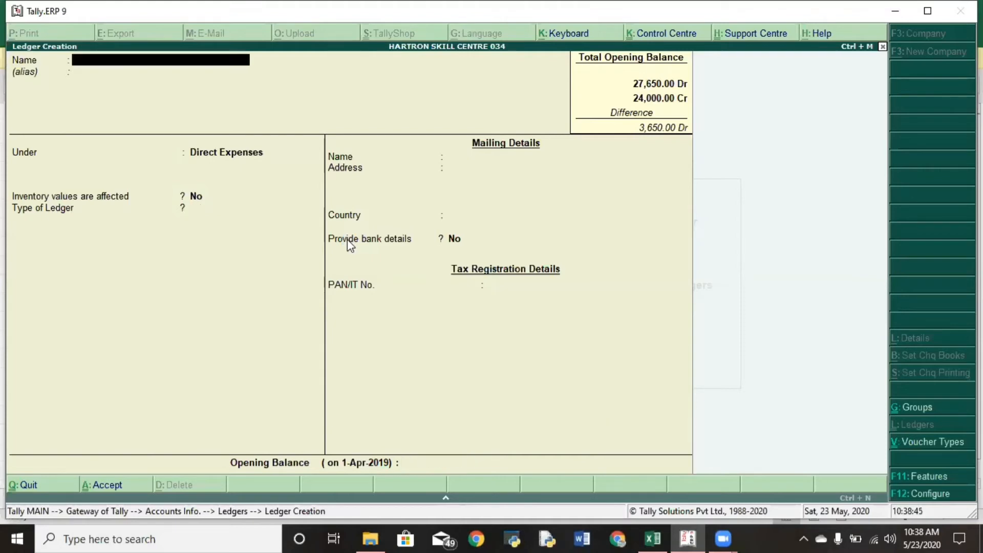
Step: Check the account after carriage in Excel, return to Tally.ERP 9, and name the new ledger Sales without an alias
{"action": "key", "text": "alt+Tab"}
{"action": "key", "text": "Right"}
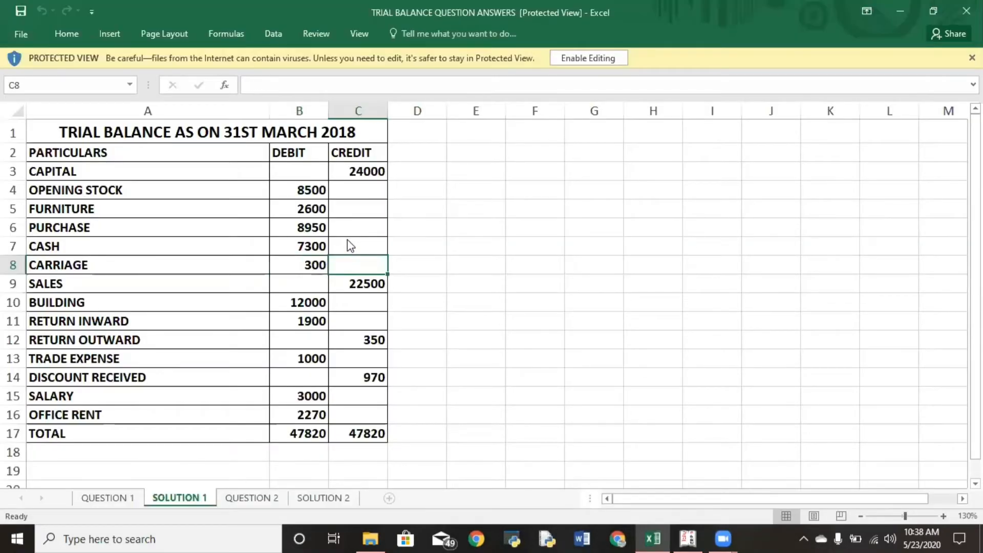
{"action": "key", "text": "Down"}
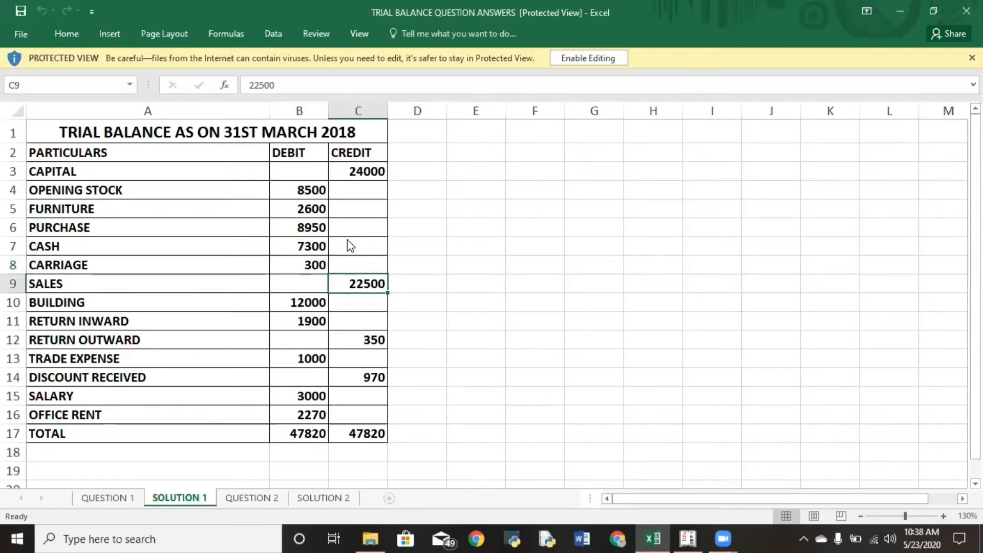
{"action": "key", "text": "alt+Tab"}
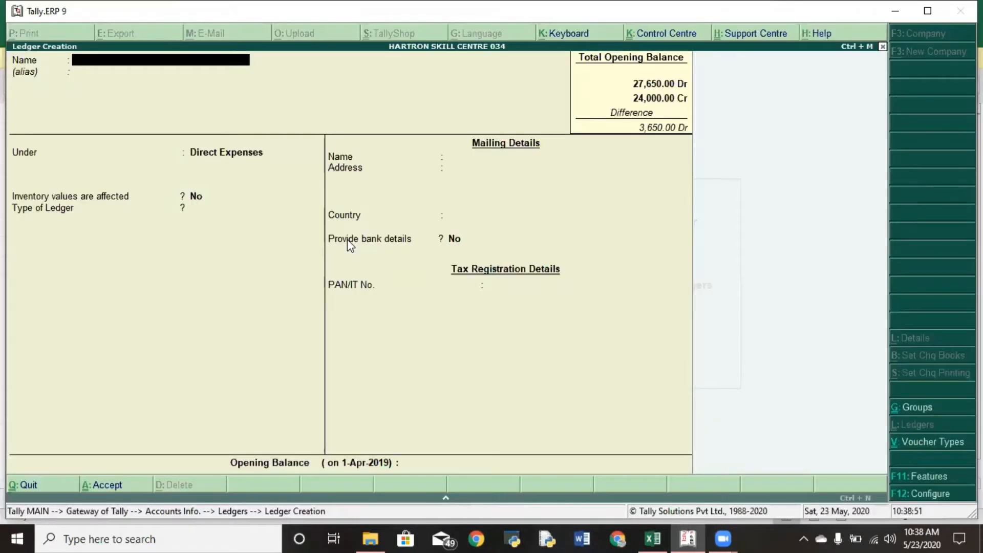
{"action": "type", "text": "Sales"}
{"action": "key", "text": "Return"}
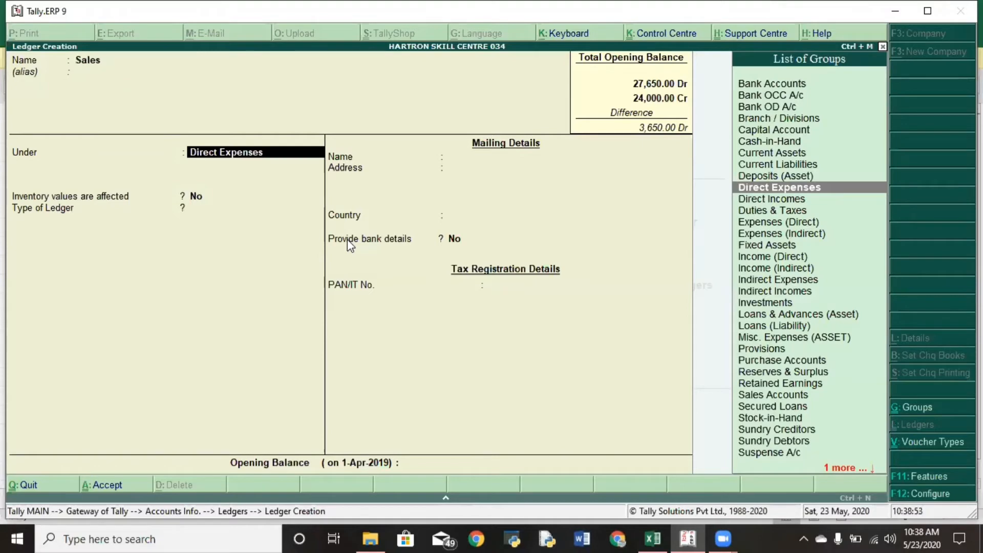
Step: Place the Sales ledger under Sales Accounts with inventory values affected, the ledger type Not Applicable and no bank details
{"action": "type", "text": "Sa"}
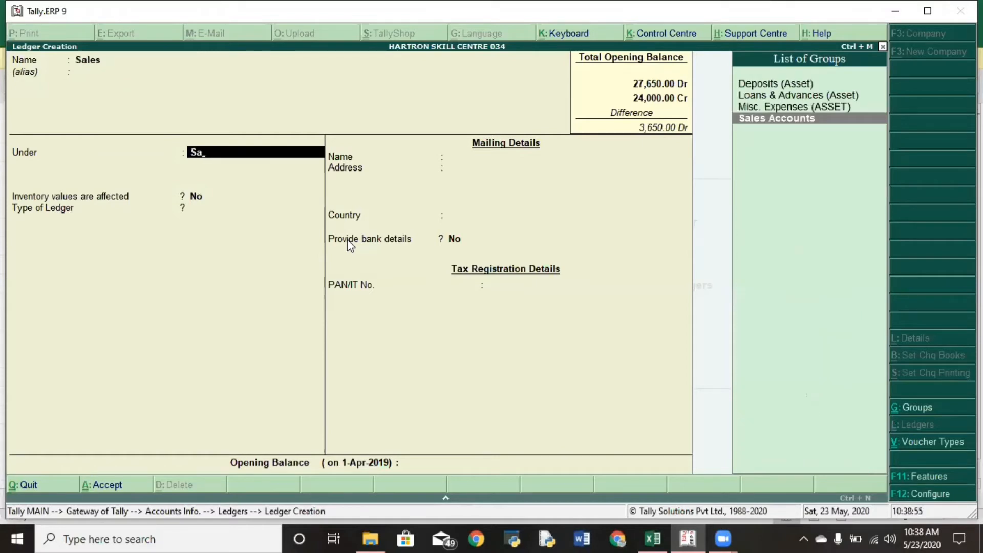
{"action": "key", "text": "Return"}
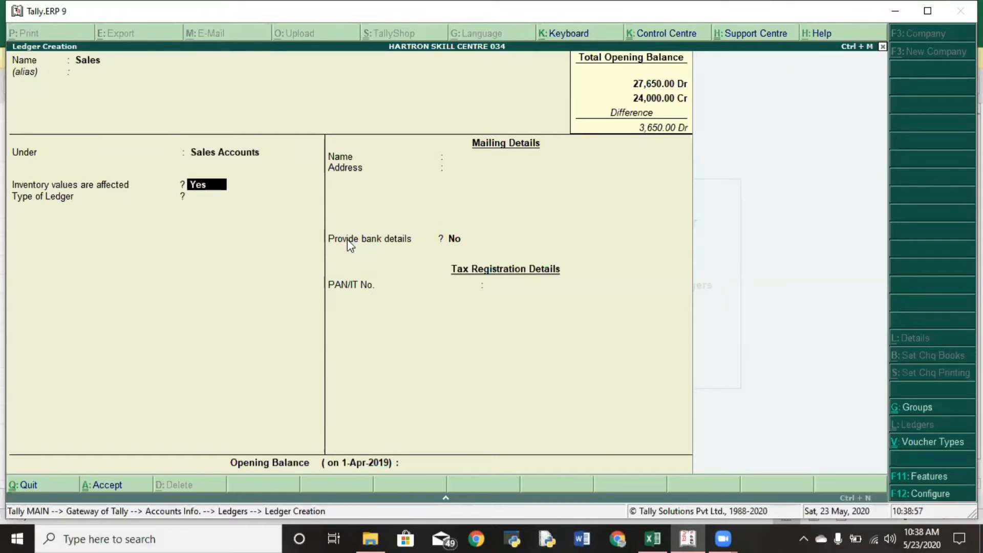
{"action": "key", "text": "Return"}
{"action": "key", "text": "Return"}
{"action": "key", "text": "Return"}
{"action": "key", "text": "Return"}
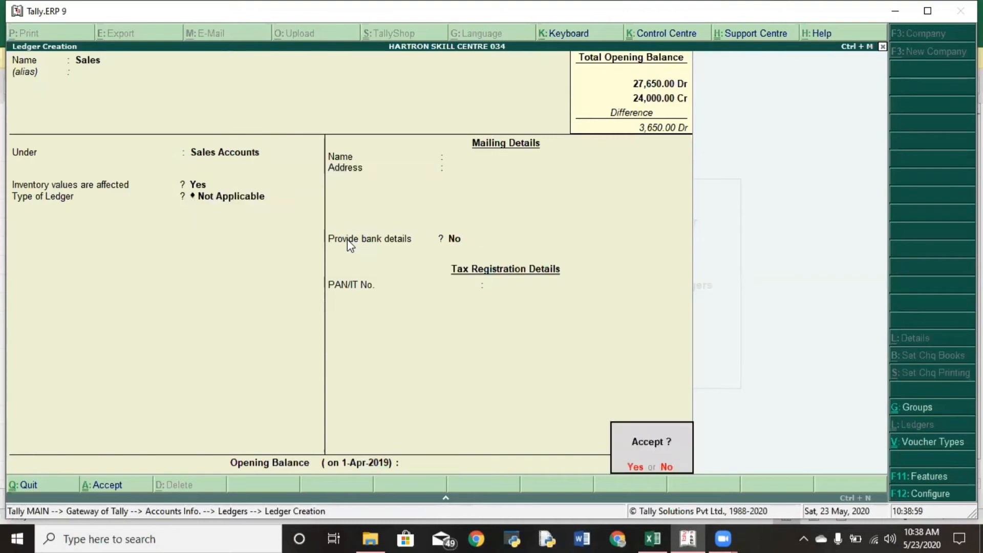
{"action": "key", "text": "Escape"}
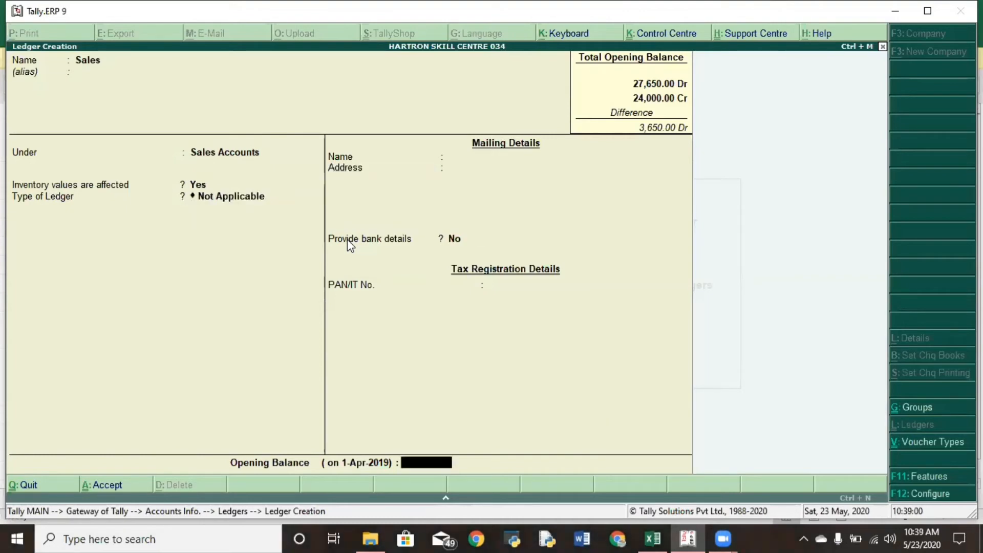
Step: Verify the sales amount in the Excel workbook, set the Sales ledger's opening balance to 22,500 Cr in Tally.ERP 9, and save it
{"action": "key", "text": "alt+Tab"}
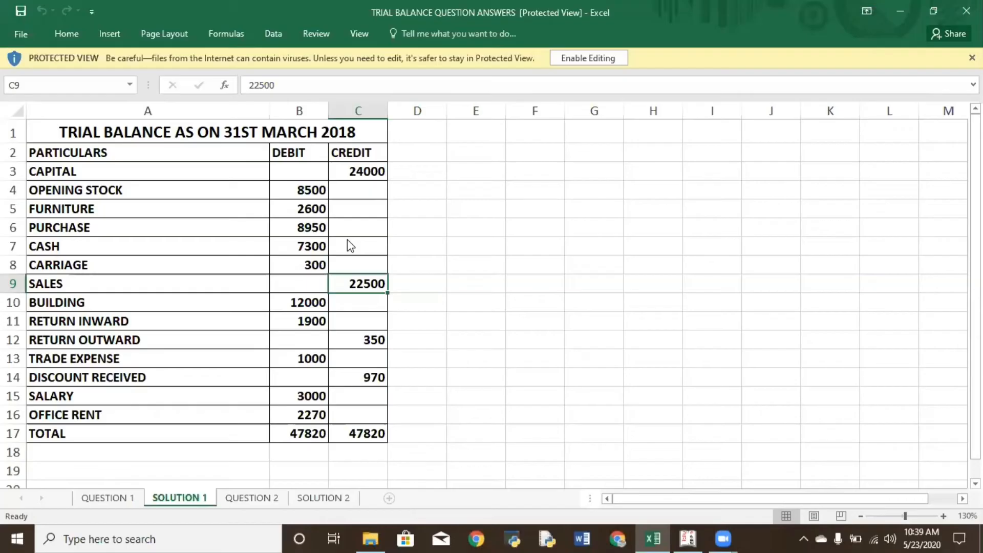
{"action": "key", "text": "alt+Tab"}
{"action": "type", "text": "22500"}
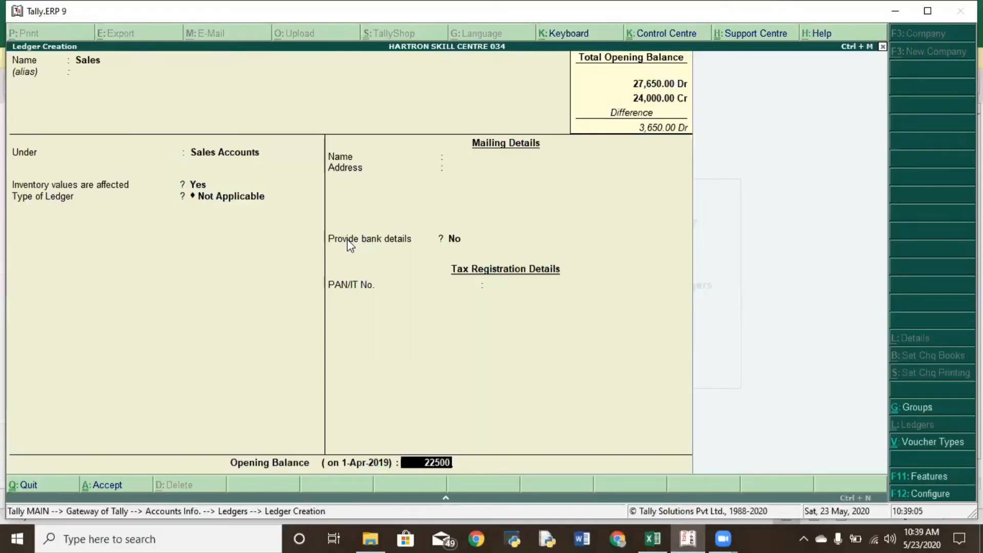
{"action": "key", "text": "Return"}
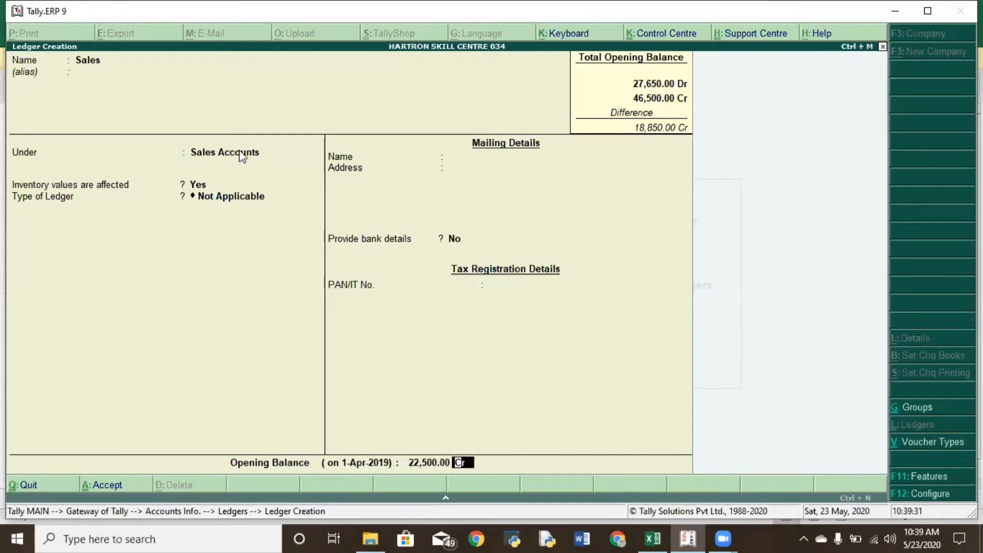
{"action": "key", "text": "Return"}
{"action": "key", "text": "Return"}
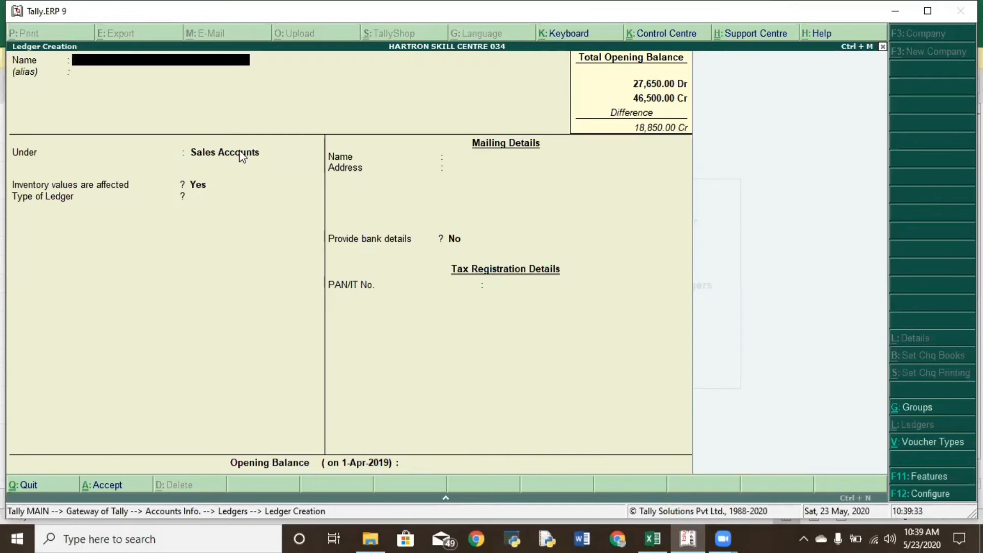
Step: Check the account after sales in Excel, return to Tally.ERP 9, and name the new ledger Building without an alias
{"action": "key", "text": "alt+Tab"}
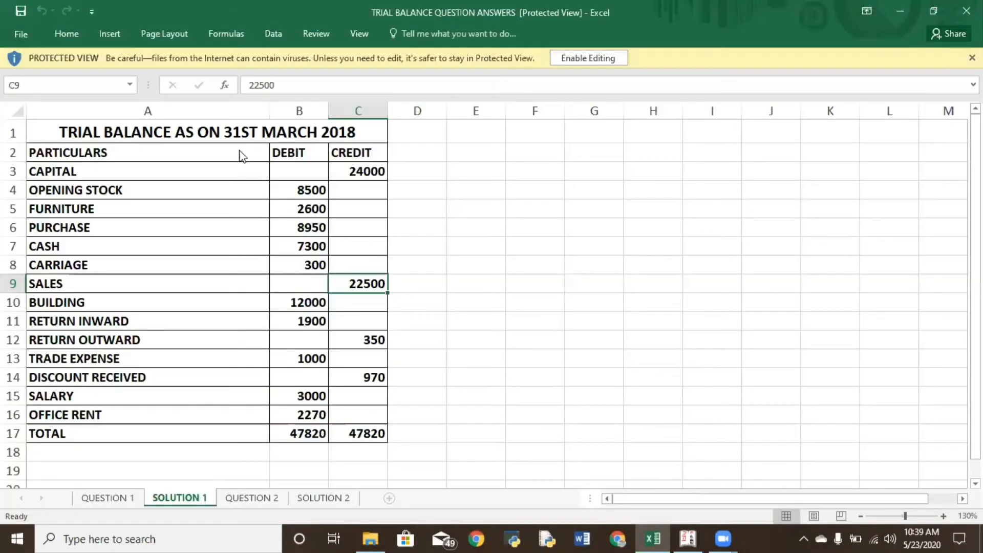
{"action": "key", "text": "Down"}
{"action": "key", "text": "Left"}
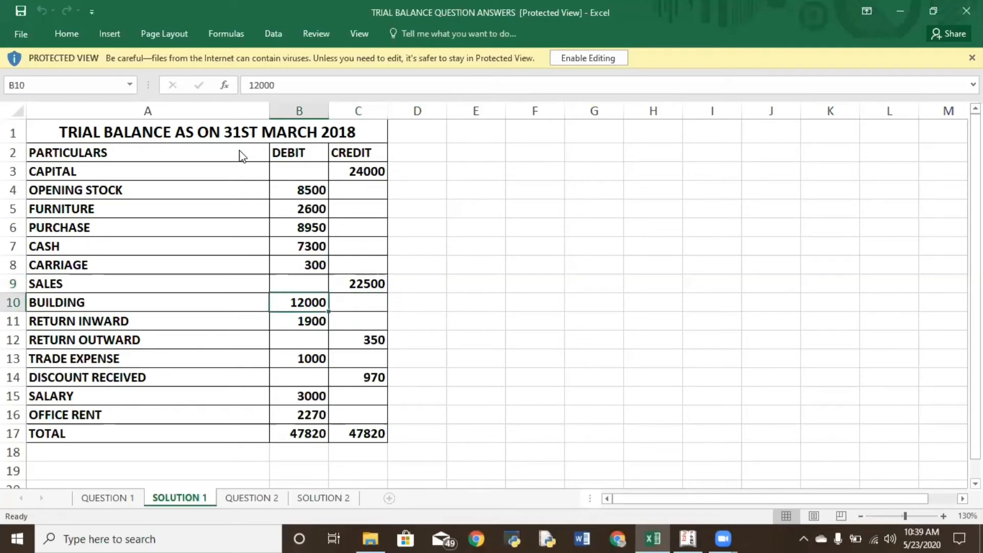
{"action": "key", "text": "alt+Tab"}
{"action": "type", "text": "Bui"}
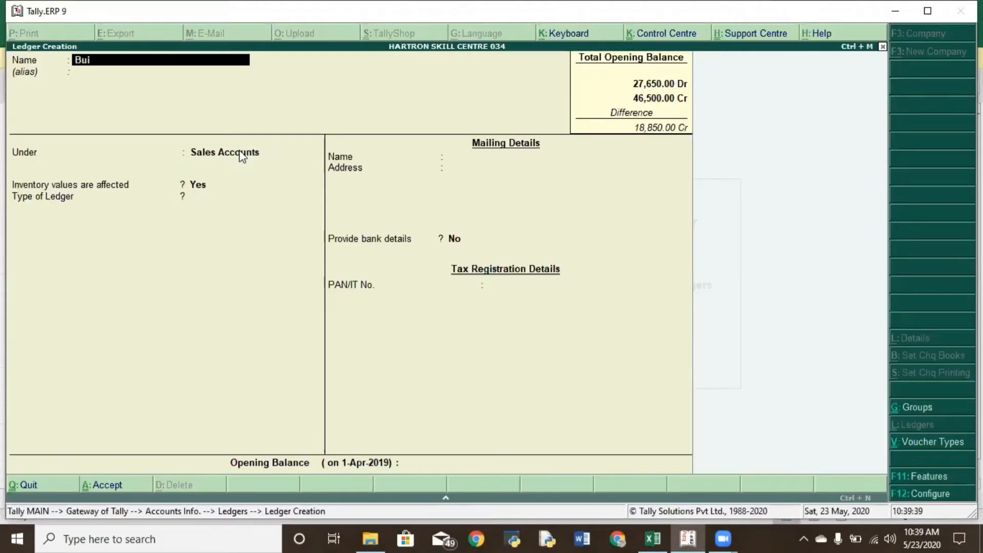
{"action": "type", "text": "lding"}
{"action": "key", "text": "Return"}
{"action": "key", "text": "Return"}
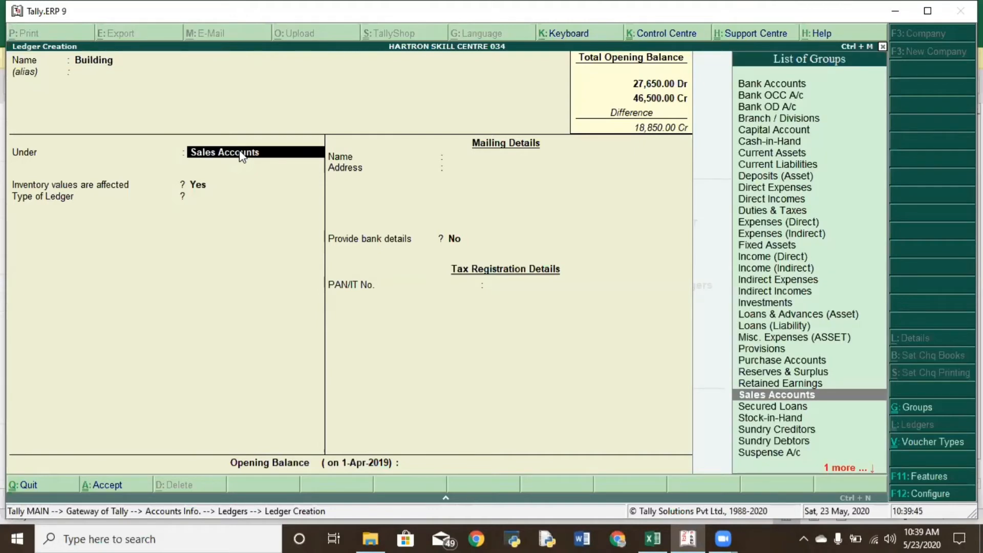
Step: Place the Building ledger under Fixed Assets with inventory values not affected, keeping the default mailing details for Haryana, India
{"action": "type", "text": "f"}
{"action": "key", "text": "Return"}
{"action": "key", "text": "Return"}
{"action": "key", "text": "Return"}
{"action": "key", "text": "Return"}
{"action": "key", "text": "Return"}
{"action": "key", "text": "Return"}
{"action": "key", "text": "Return"}
{"action": "key", "text": "Return"}
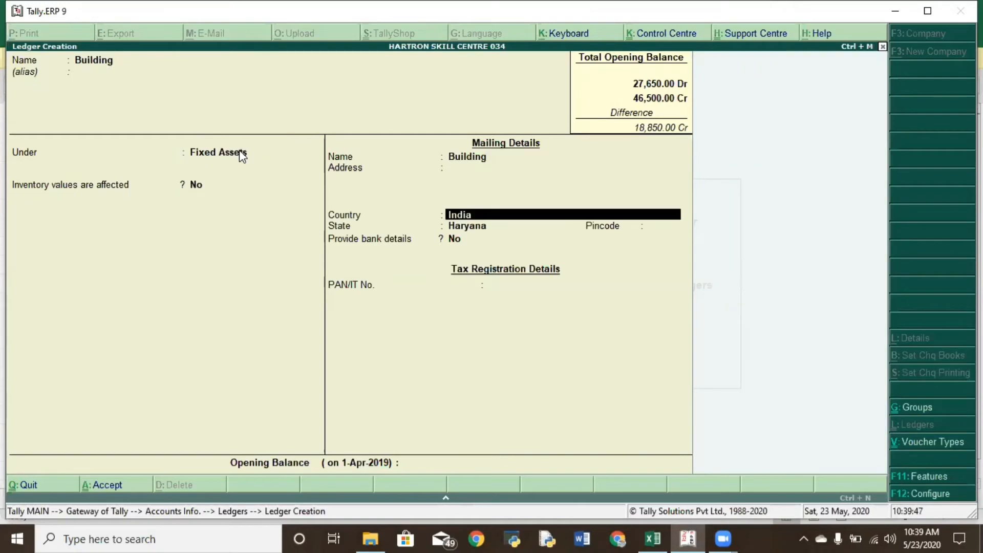
Step: Set the Building ledger's opening balance to 12,000 Dr and save the ledger
{"action": "type", "text": "12,000"}
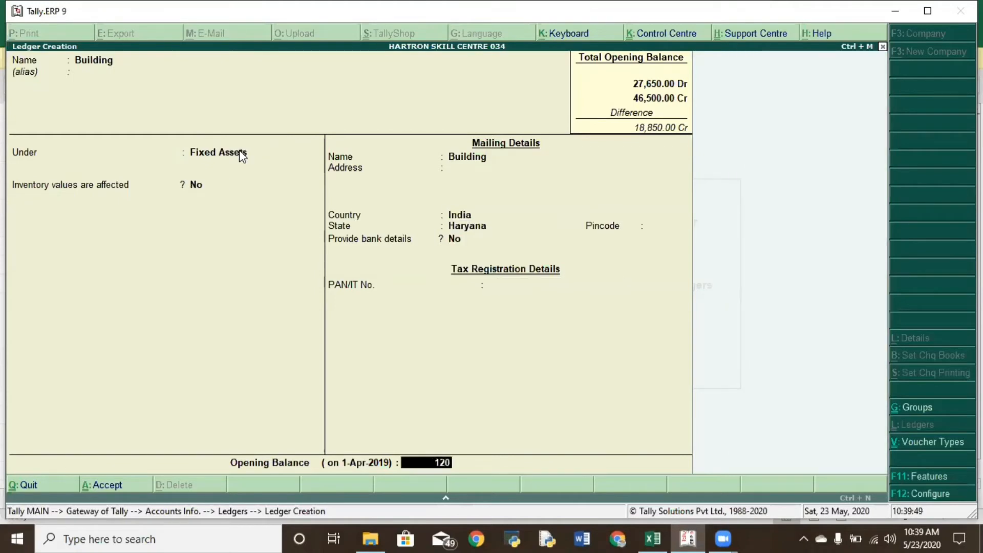
{"action": "key", "text": "Return"}
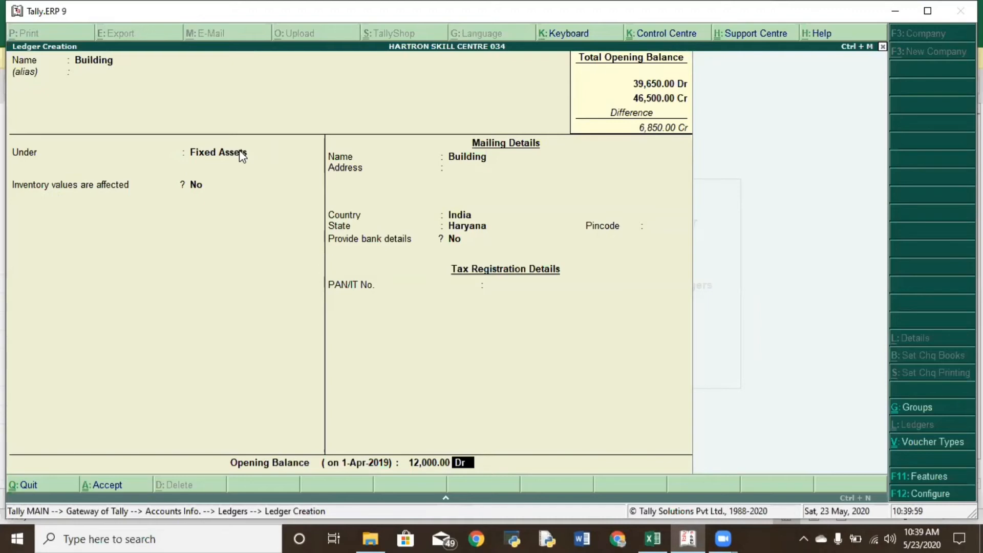
{"action": "key", "text": "Return"}
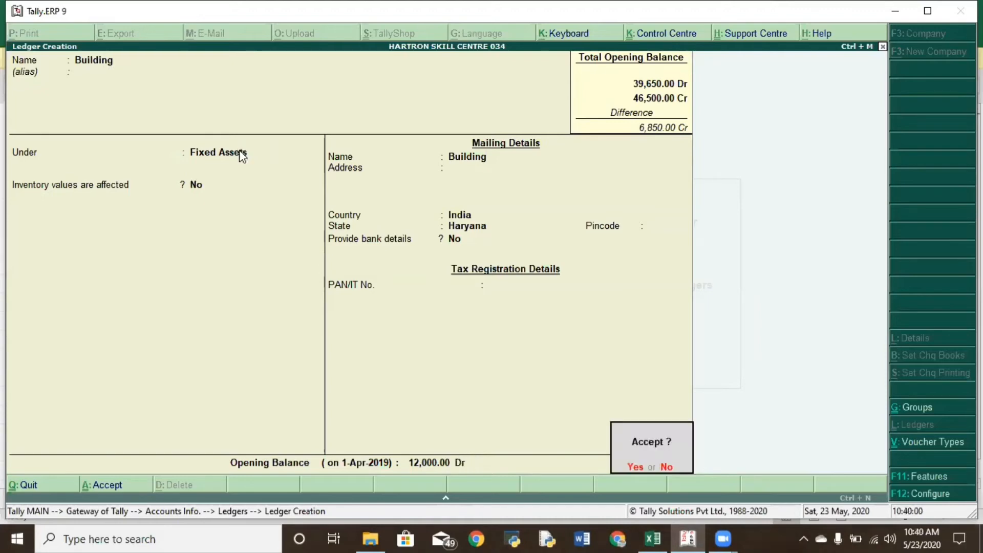
{"action": "key", "text": "Return"}
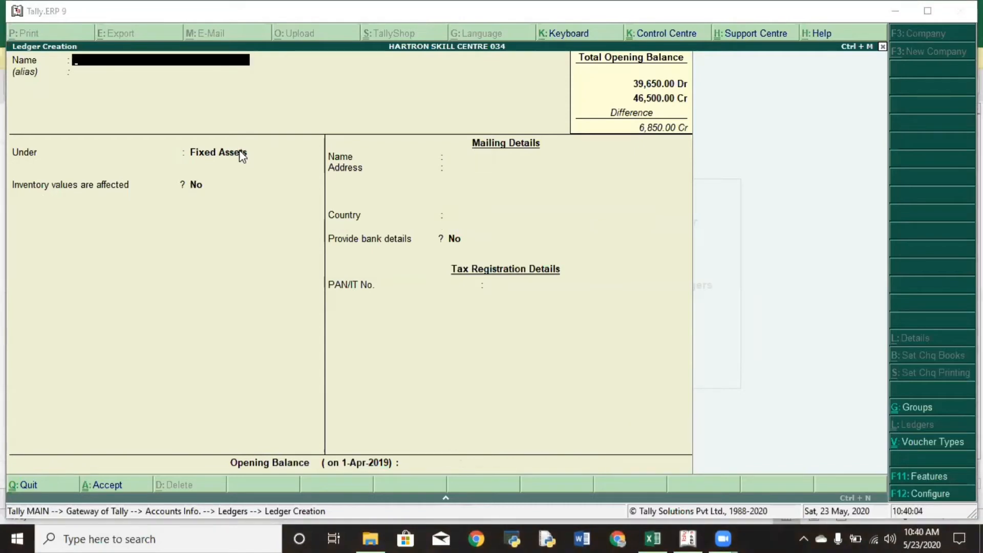
Step: Check the account after building in Excel, return to Tally.ERP 9, and name the new ledger Return Inward without an alias
{"action": "key", "text": "alt+Tab"}
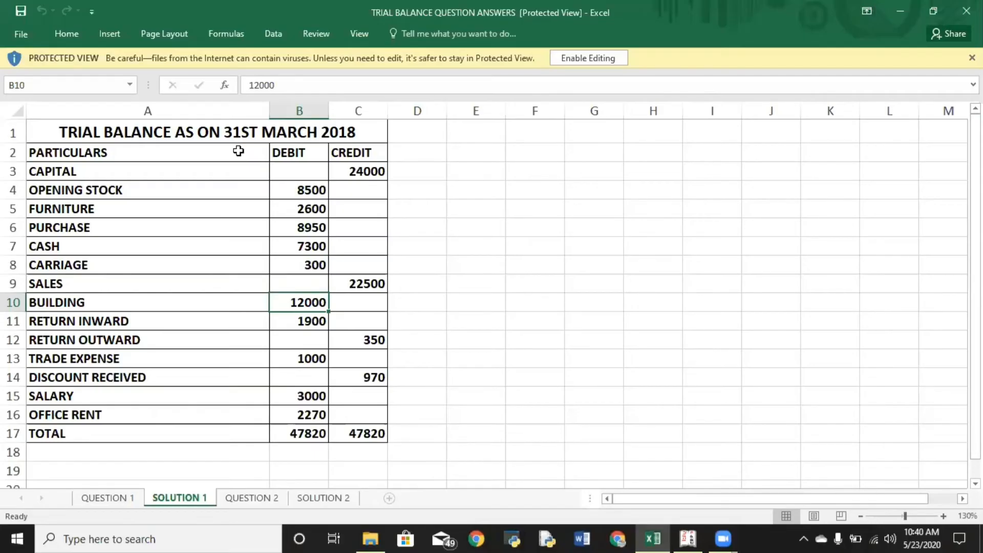
{"action": "key", "text": "Down"}
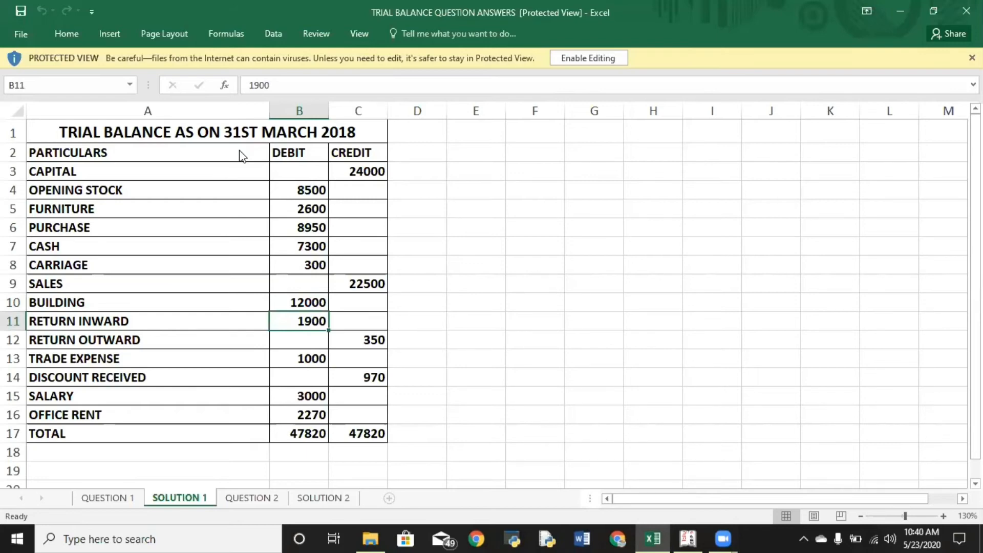
{"action": "key", "text": "alt+Tab"}
{"action": "type", "text": "Ret"}
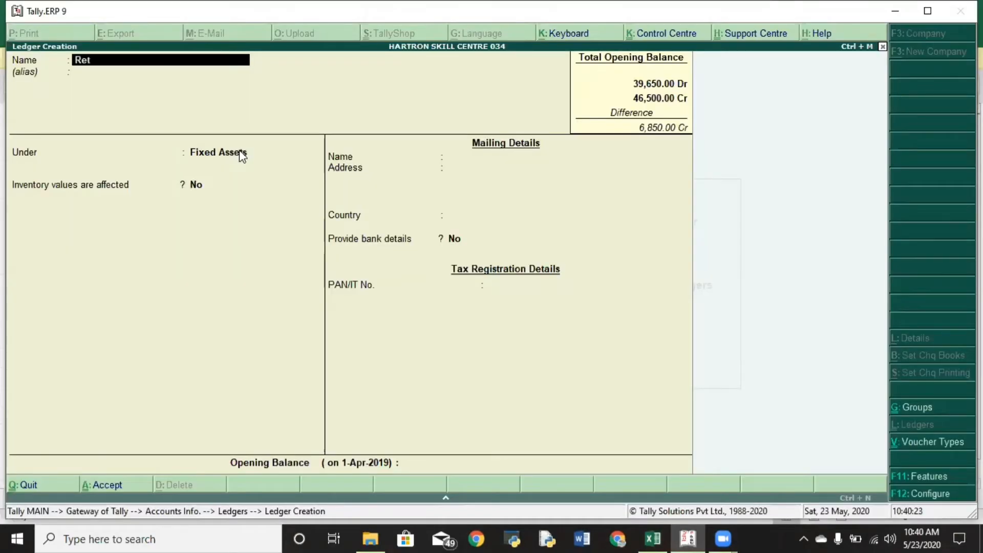
{"action": "type", "text": "urn Inward"}
{"action": "key", "text": "Return"}
{"action": "key", "text": "Return"}
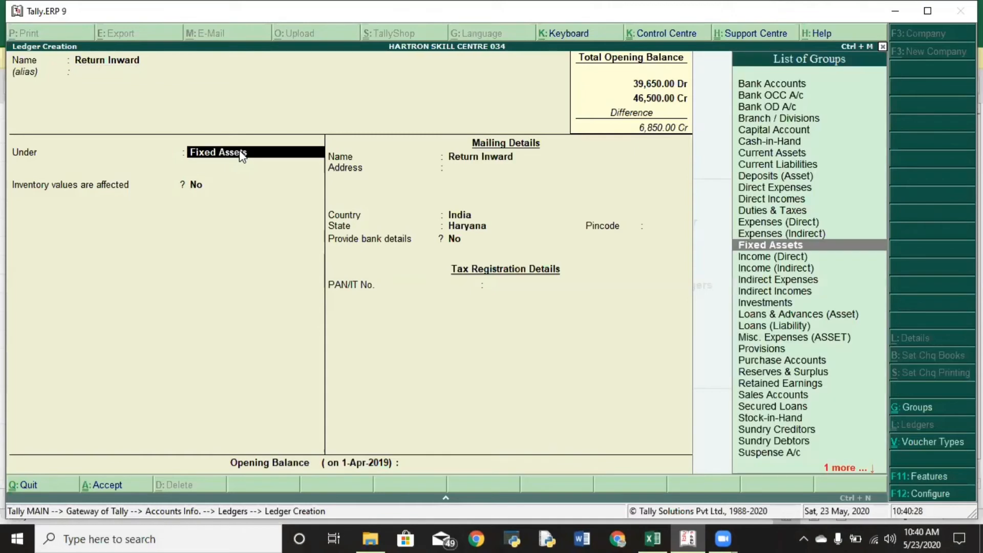
Step: Place the Return Inward ledger under Sales Accounts with inventory values affected, the ledger type Not Applicable and no bank details
{"action": "type", "text": "Sa"}
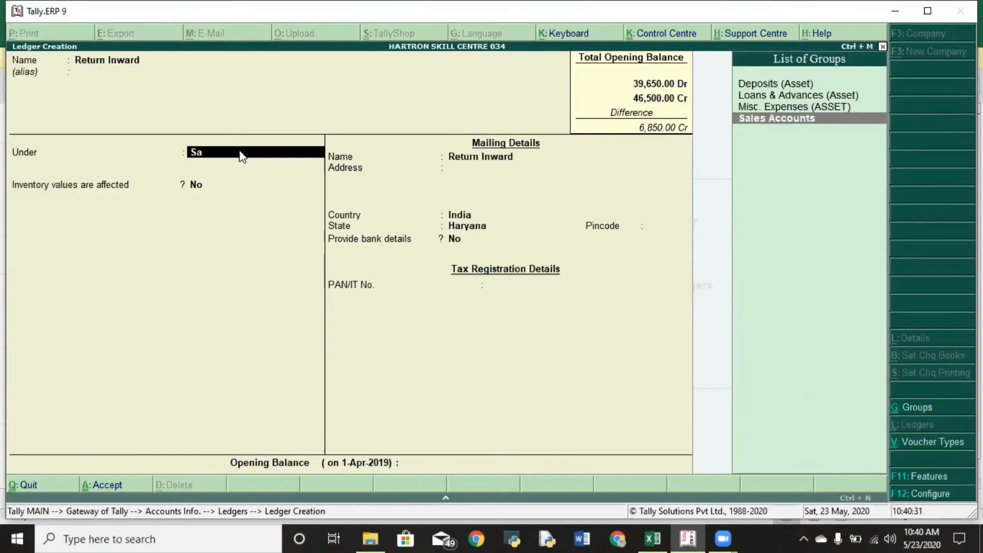
{"action": "key", "text": "Return"}
{"action": "key", "text": "Return"}
{"action": "key", "text": "Return"}
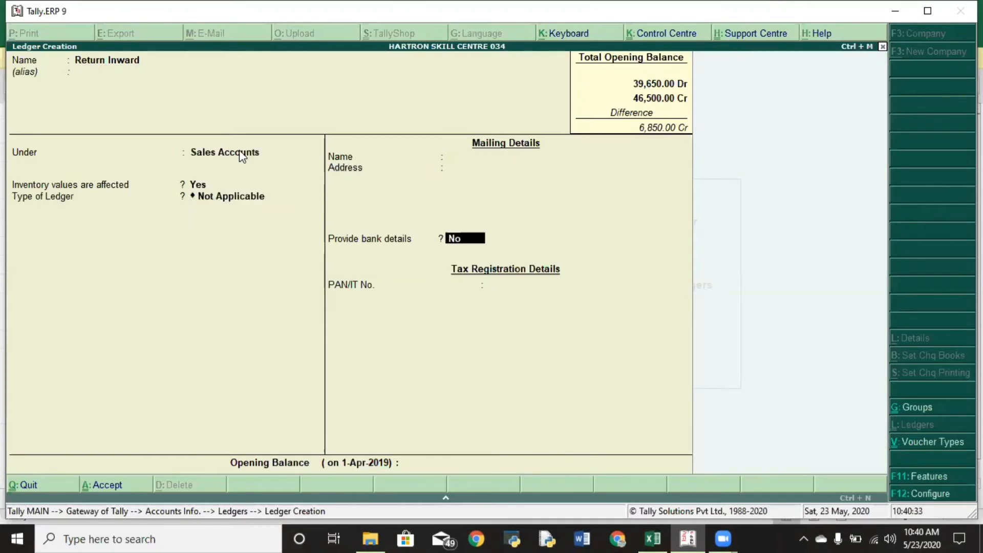
{"action": "key", "text": "Return"}
Step: Verify the return inward amount in Excel, set the Return Inward ledger's opening balance to 1,900 Dr in Tally.ERP 9, and save it
{"action": "key", "text": "alt+Tab"}
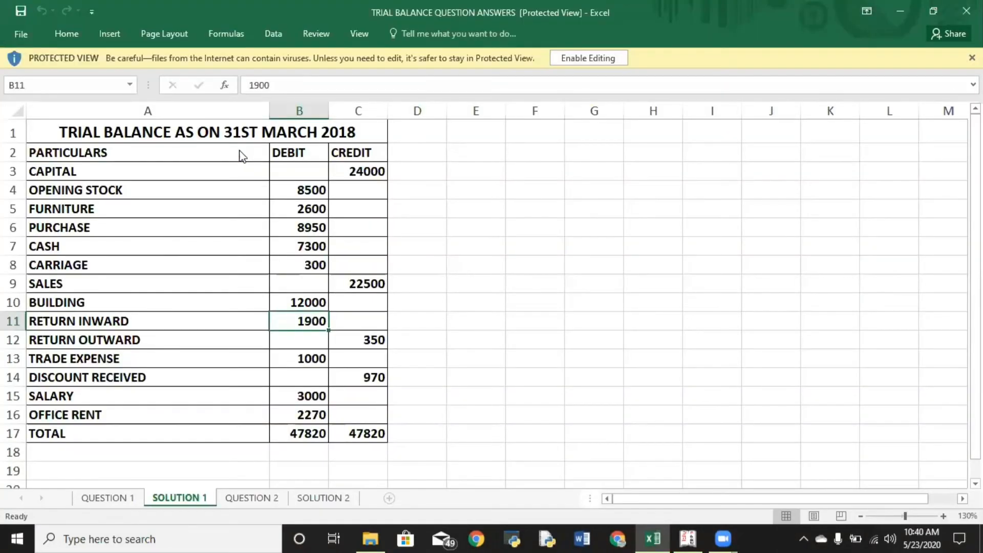
{"action": "key", "text": "alt+Tab"}
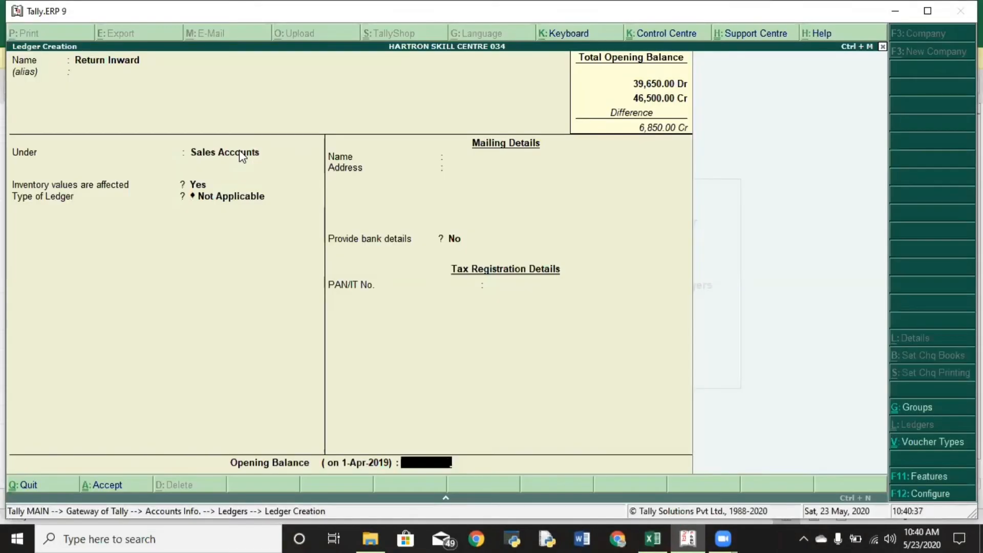
{"action": "type", "text": "1900"}
{"action": "key", "text": "Return"}
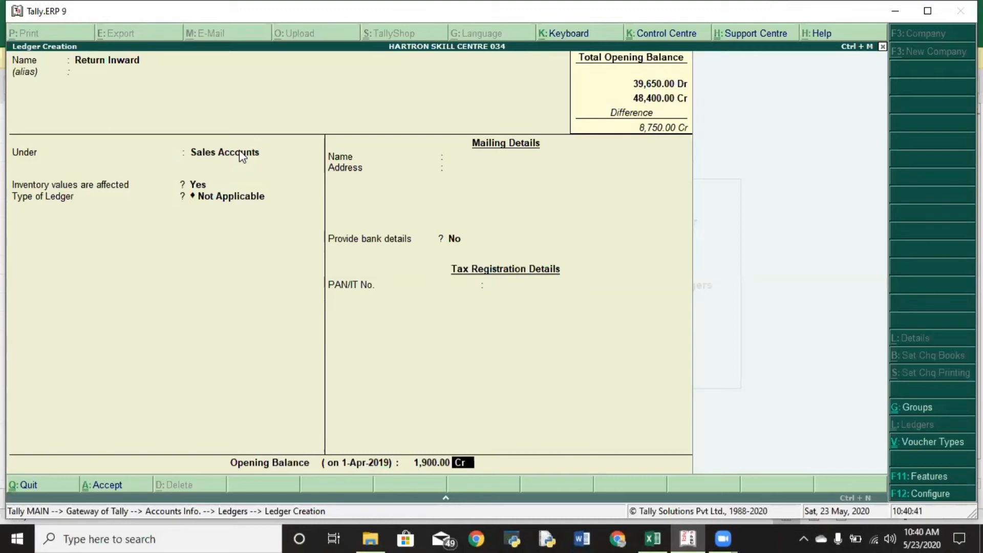
{"action": "type", "text": "d"}
{"action": "key", "text": "Return"}
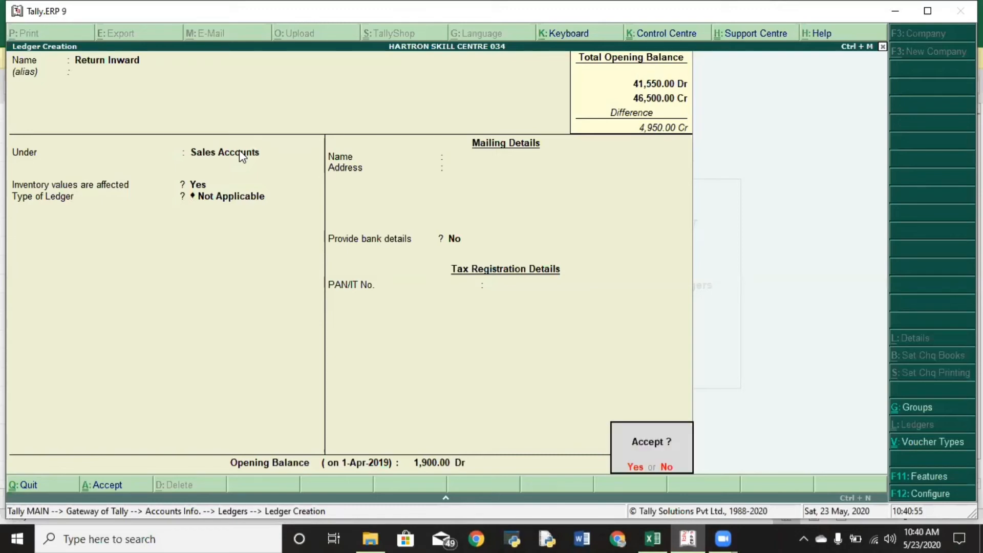
{"action": "key", "text": "Return"}
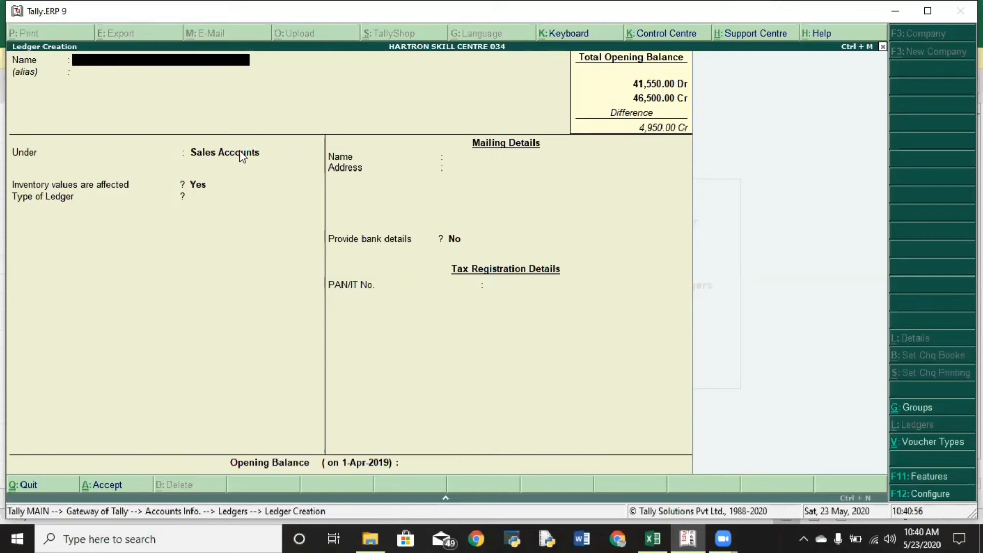
Step: Check the account after return inward and its debit and credit cells in the Excel workbook, and return to Tally.ERP 9
{"action": "key", "text": "alt+Tab"}
{"action": "key", "text": "Down"}
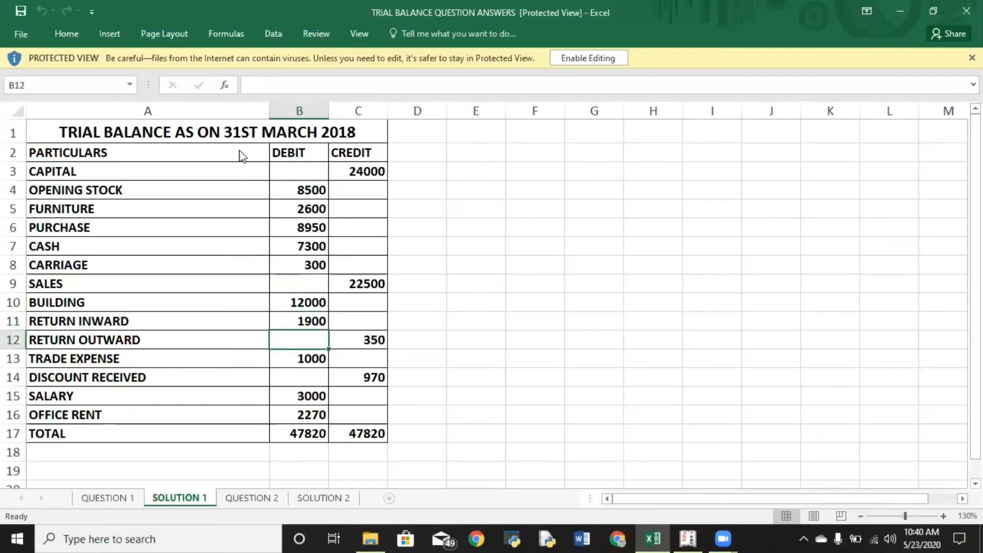
{"action": "key", "text": "Right"}
{"action": "key", "text": "Left"}
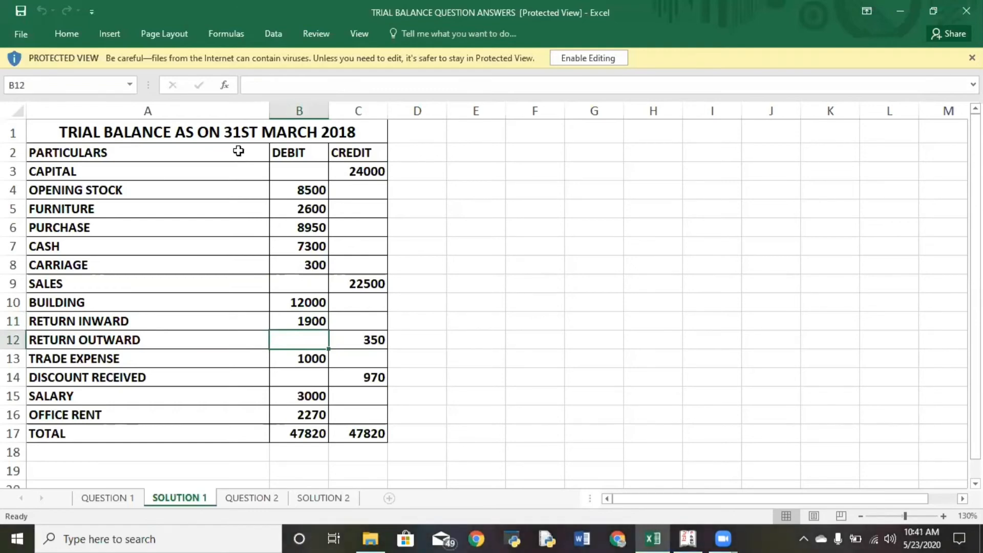
{"action": "key", "text": "alt+Tab"}
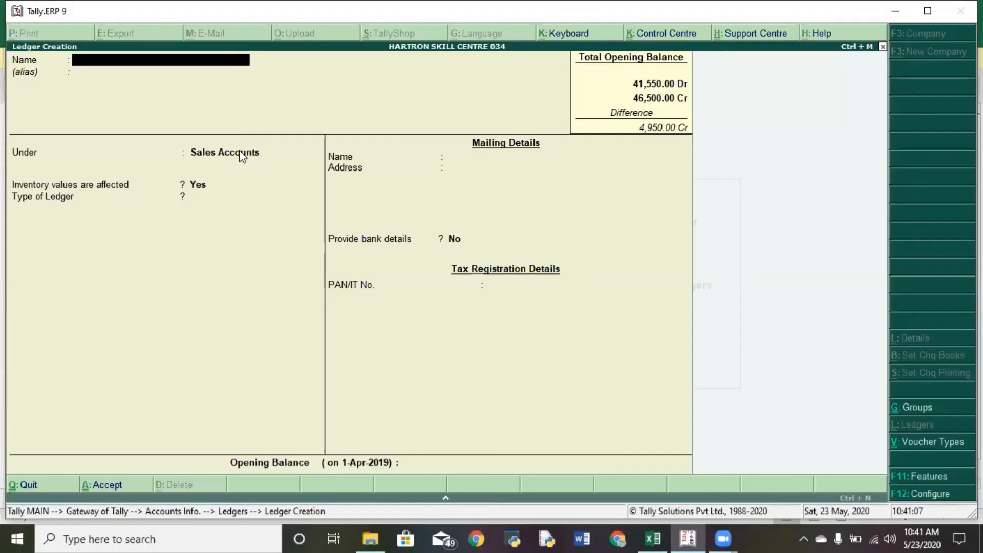
Step: Name the new ledger Purchase Return, correcting the spelling of its second word
{"action": "type", "text": "Purchase"}
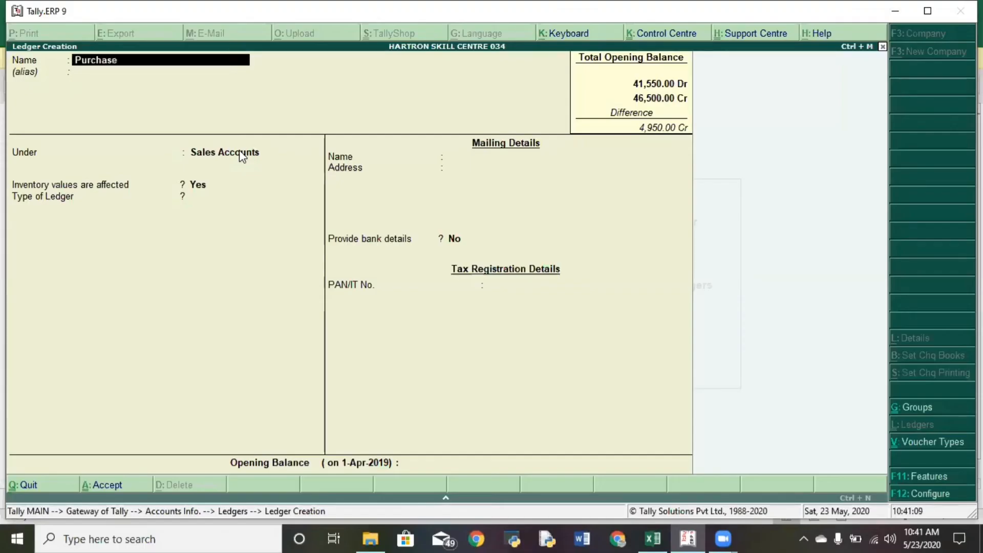
{"action": "type", "text": " Retuen"}
{"action": "key", "text": "Return"}
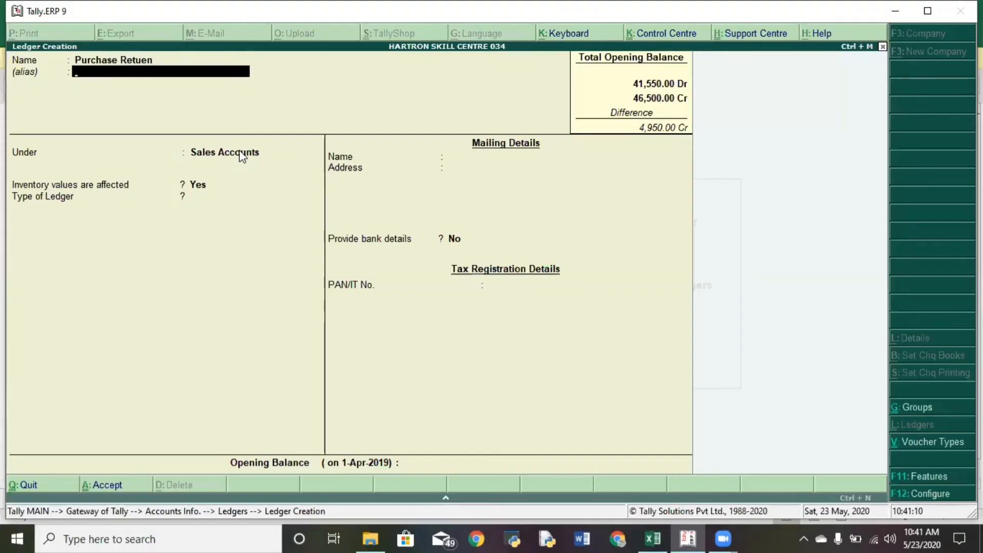
{"action": "key", "text": "Return"}
{"action": "key", "text": "BackSpace"}
{"action": "key", "text": "BackSpace"}
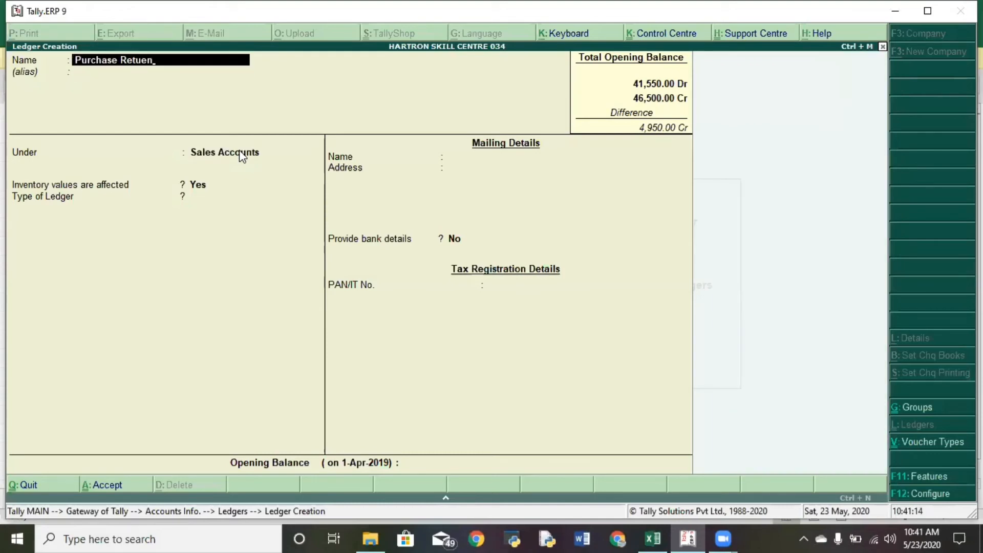
{"action": "key", "text": "BackSpace"}
{"action": "key", "text": "BackSpace"}
{"action": "type", "text": "rn"}
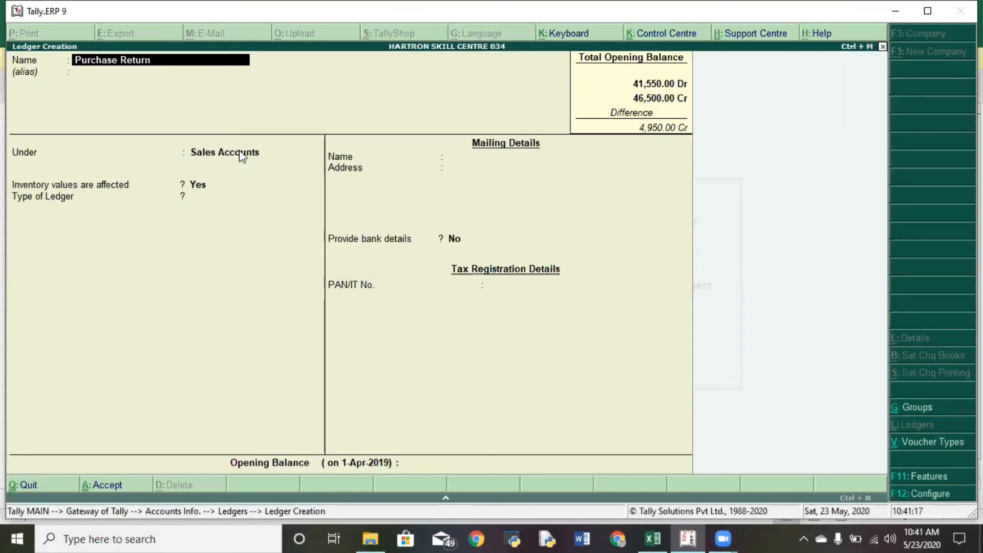
Step: Place the Purchase Return ledger under Purchase Accounts with inventory values affected, the ledger type Not Applicable and no bank details
{"action": "key", "text": "Return"}
{"action": "key", "text": "Return"}
{"action": "type", "text": "Pu"}
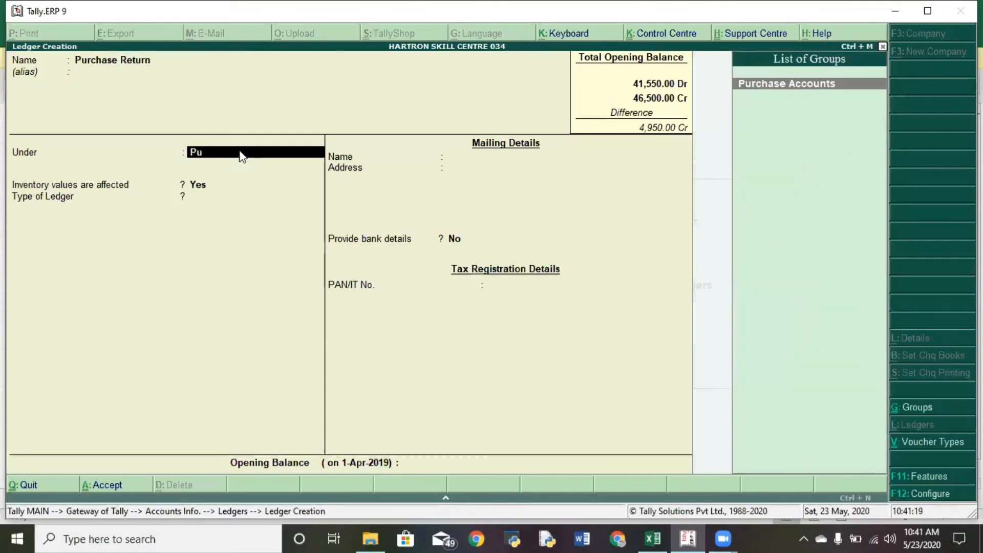
{"action": "key", "text": "Return"}
{"action": "key", "text": "Return"}
{"action": "key", "text": "Return"}
{"action": "key", "text": "Return"}
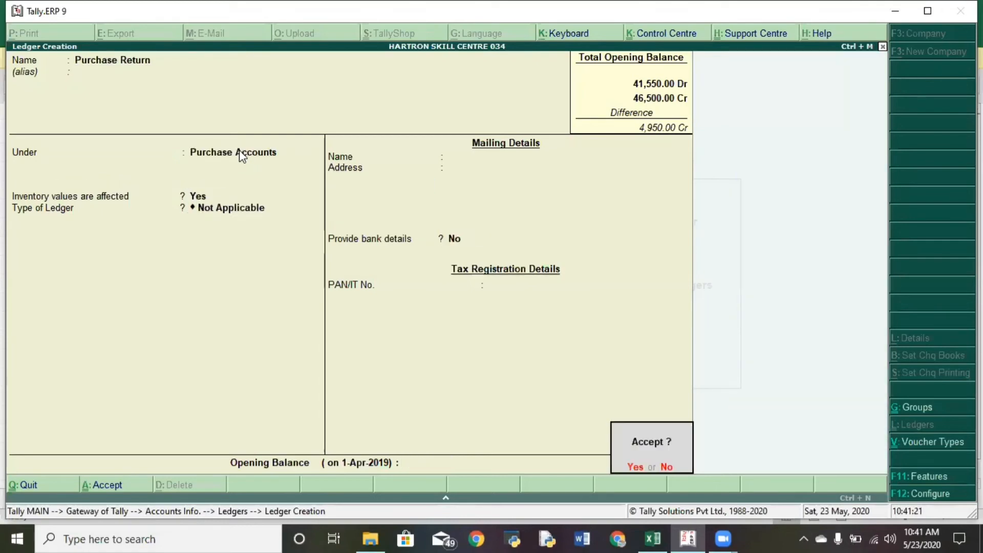
Step: Verify the return outward amount in Excel, set the Purchase Return ledger's opening balance to 350 Cr in Tally.ERP 9, and save it
{"action": "key", "text": "n"}
{"action": "key", "text": "alt+Tab"}
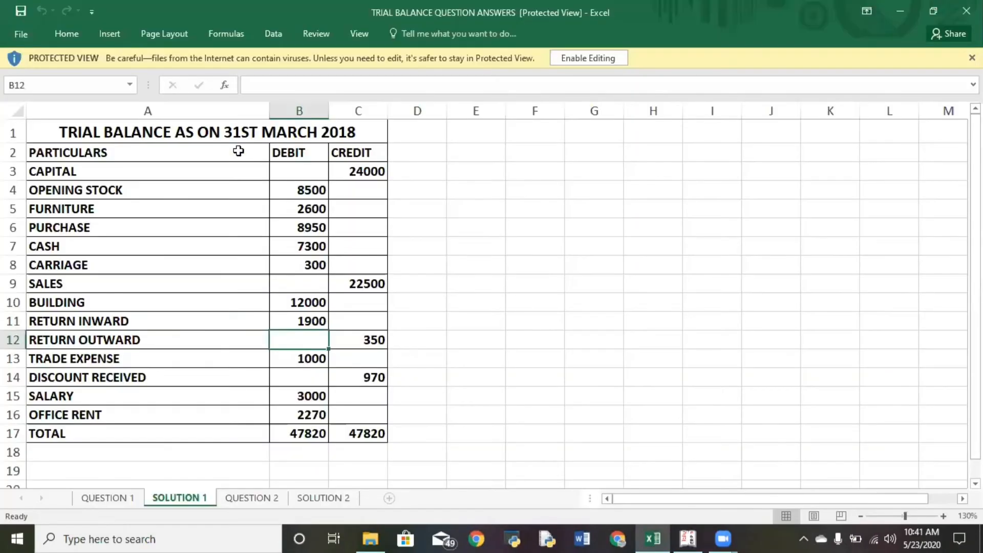
{"action": "key", "text": "alt+Tab"}
{"action": "type", "text": "350"}
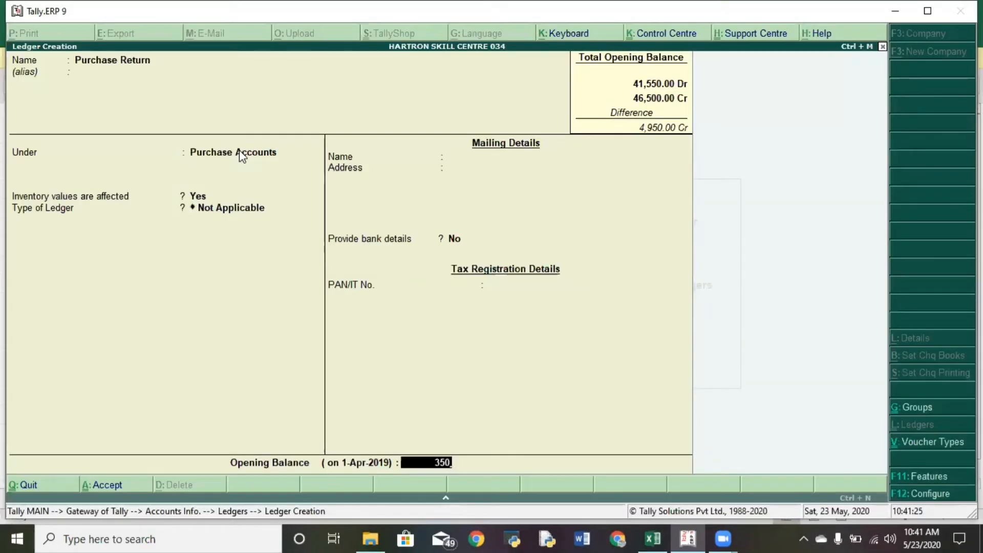
{"action": "key", "text": "Return"}
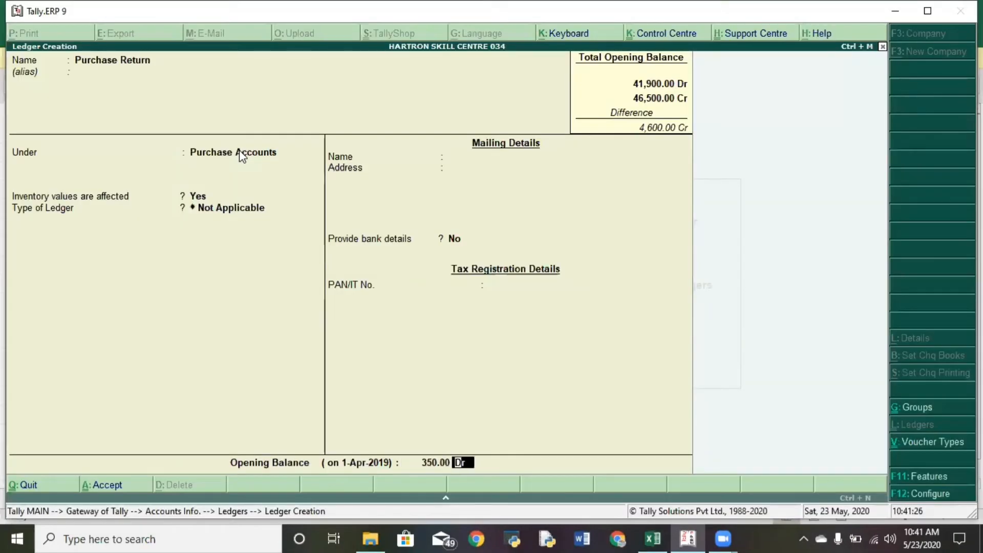
{"action": "type", "text": "C"}
{"action": "key", "text": "Return"}
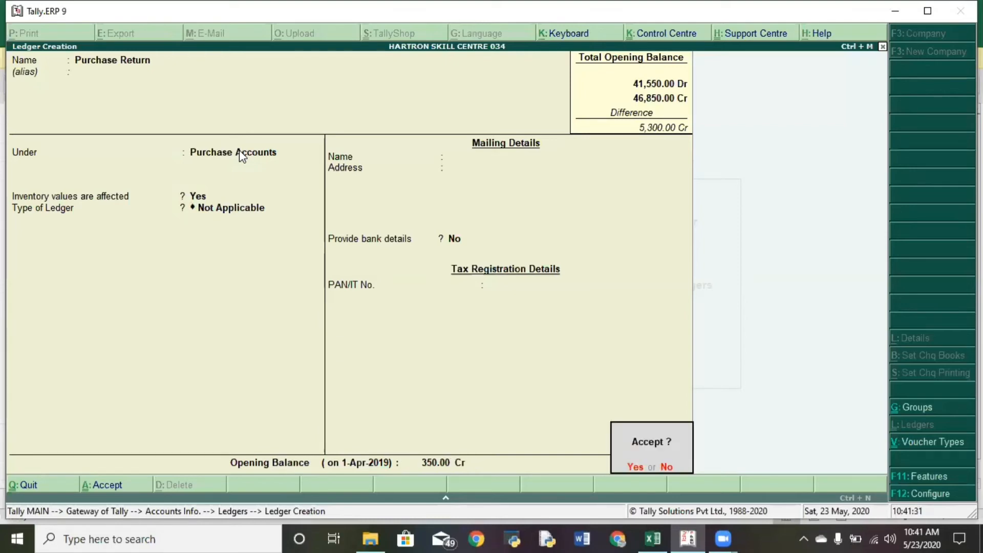
{"action": "key", "text": "Return"}
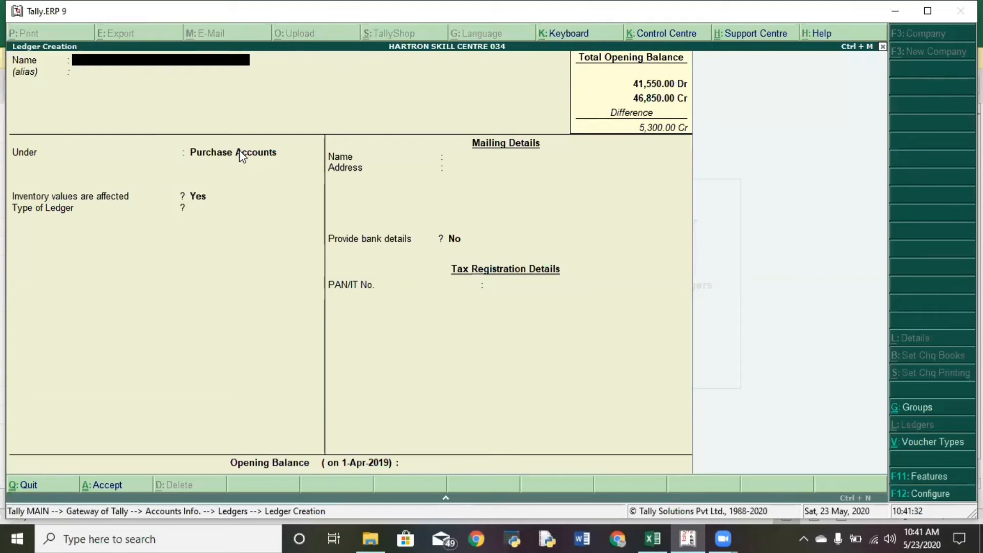
Step: Look up the account after return outward in Excel and name the new Tally.ERP 9 ledger TRADE EXPENSE
{"action": "key", "text": "alt+Tab"}
{"action": "key", "text": "Down"}
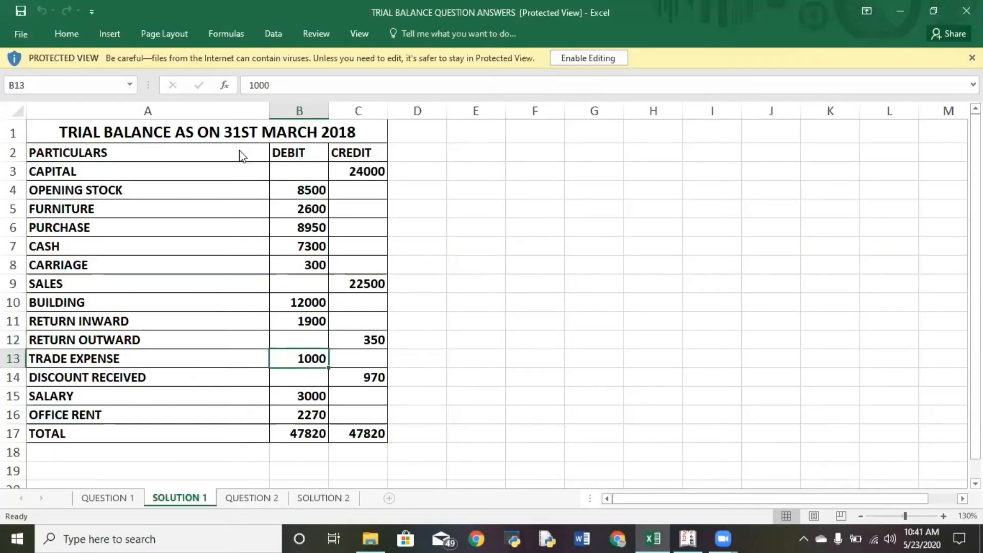
{"action": "key", "text": "alt+Tab"}
{"action": "type", "text": "TRADE"}
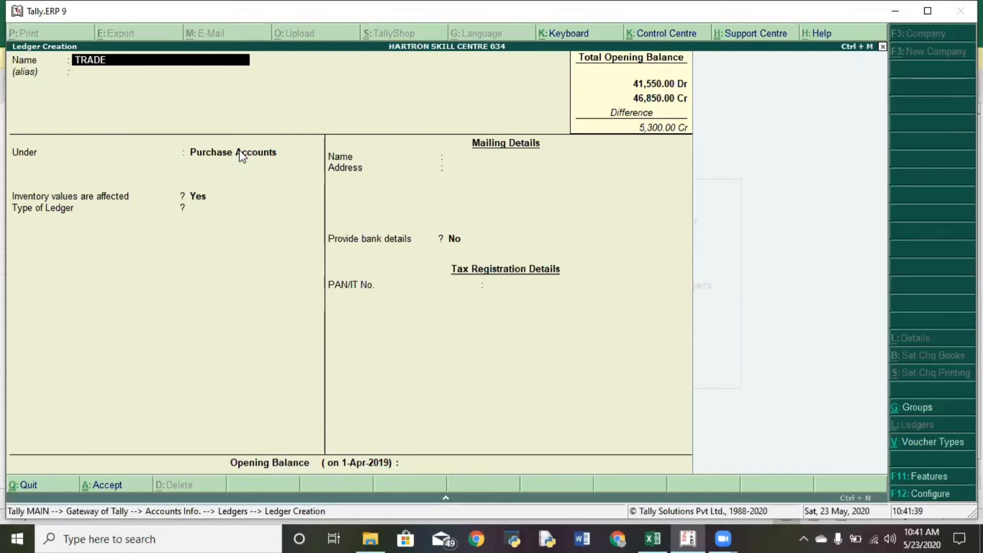
{"action": "type", "text": " EXPENSE"}
{"action": "key", "text": "Return"}
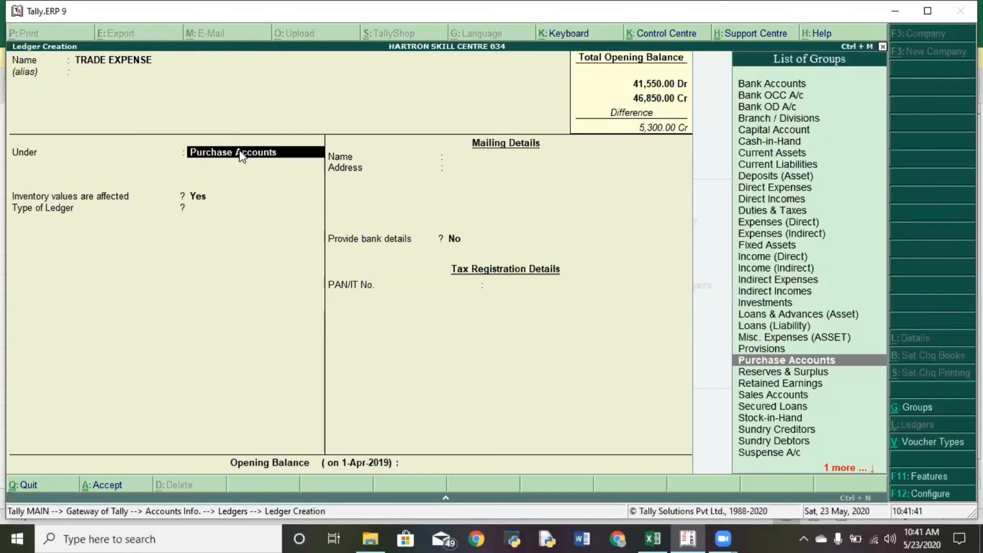
Step: Place the TRADE EXPENSE ledger under Indirect Expenses with inventory values not affected and the ledger type Not Applicable
{"action": "type", "text": "IND"}
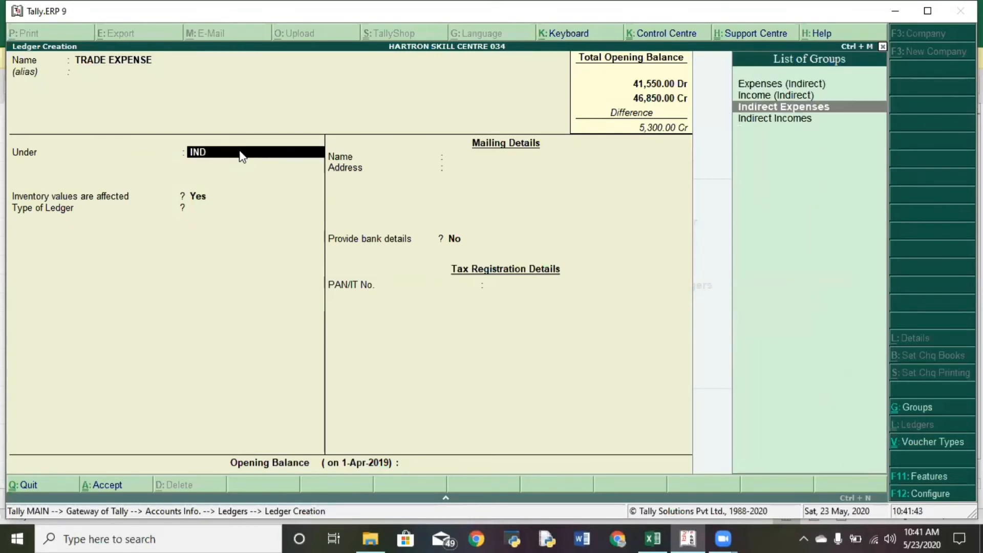
{"action": "key", "text": "Return"}
{"action": "key", "text": "Return"}
{"action": "key", "text": "Return"}
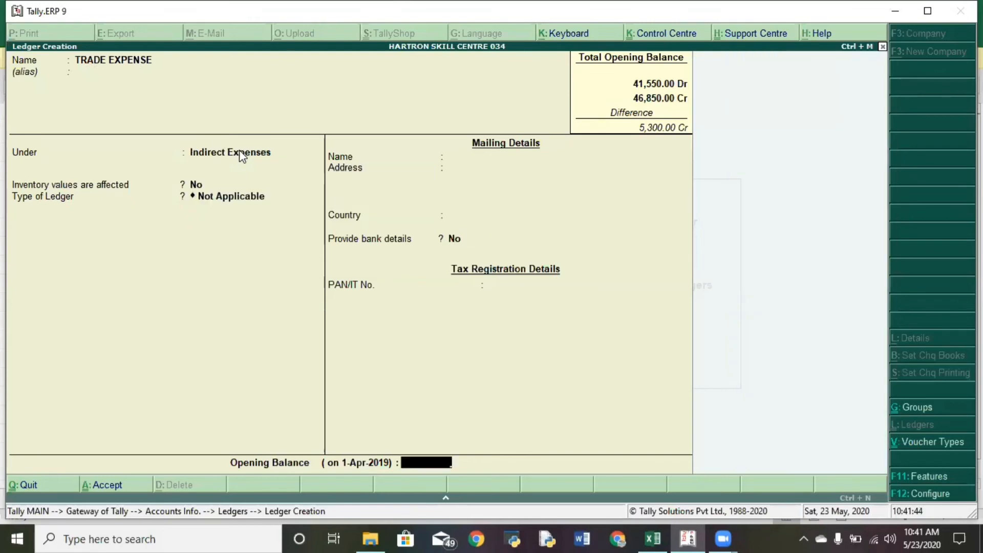
Step: Verify the trade expense amount in Excel, set the ledger's opening balance to 1,000 Dr in Tally.ERP 9, and save it
{"action": "key", "text": "alt+Tab"}
{"action": "key", "text": "alt+Tab"}
{"action": "type", "text": "1000"}
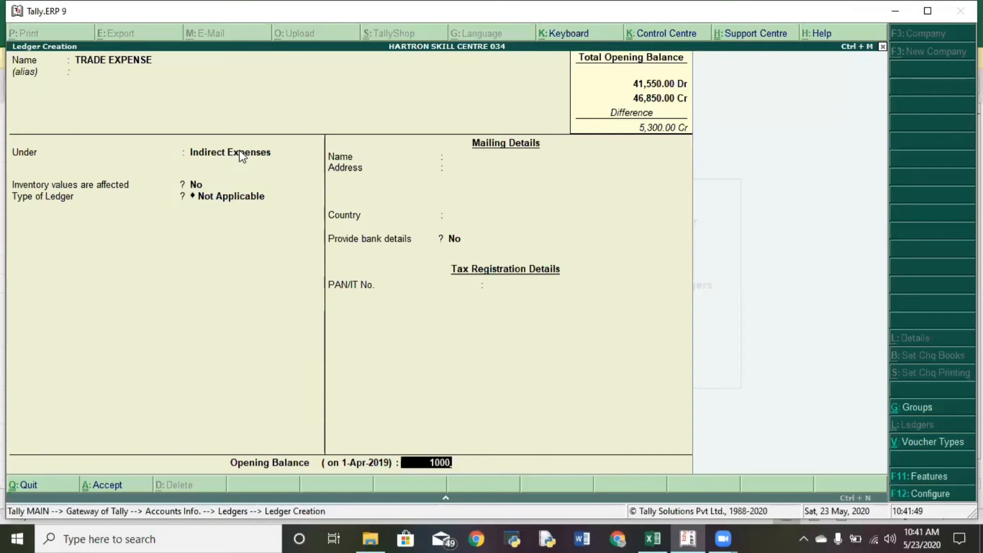
{"action": "key", "text": "Return"}
{"action": "key", "text": "Return"}
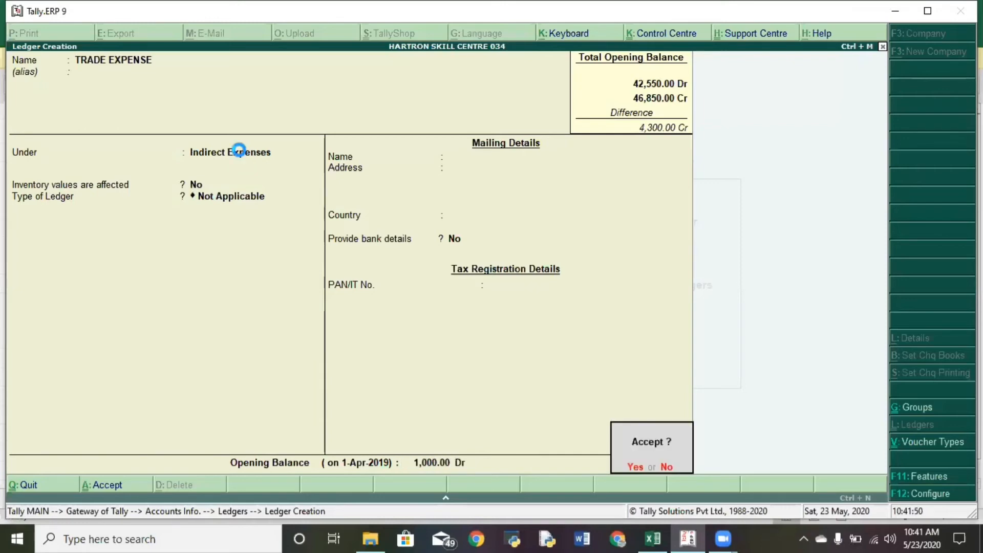
{"action": "key", "text": "Return"}
Step: Look up the account after trade expense in Excel and name the new Tally.ERP 9 ledger DISCOUNT RECEIVED
{"action": "key", "text": "alt+Tab"}
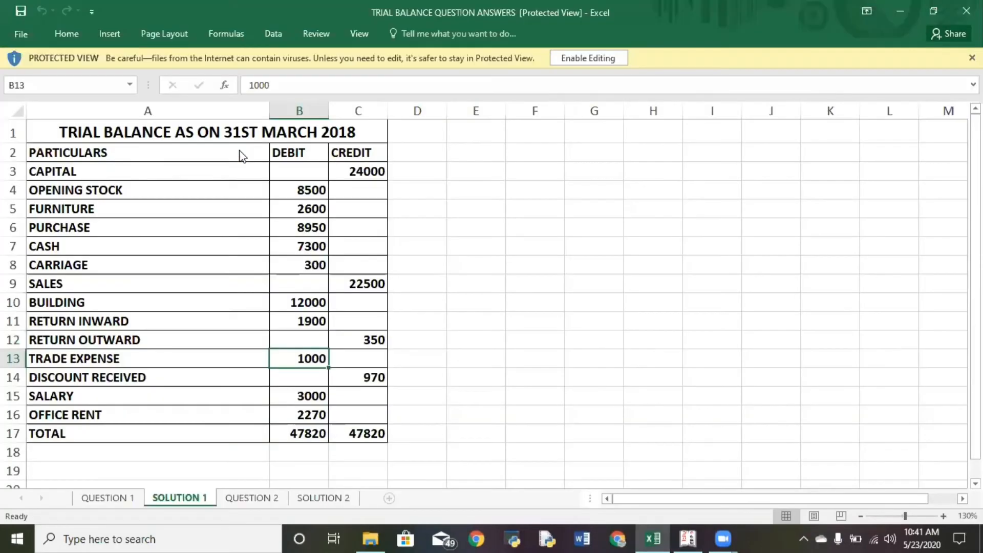
{"action": "key", "text": "Down"}
{"action": "key", "text": "alt+Tab"}
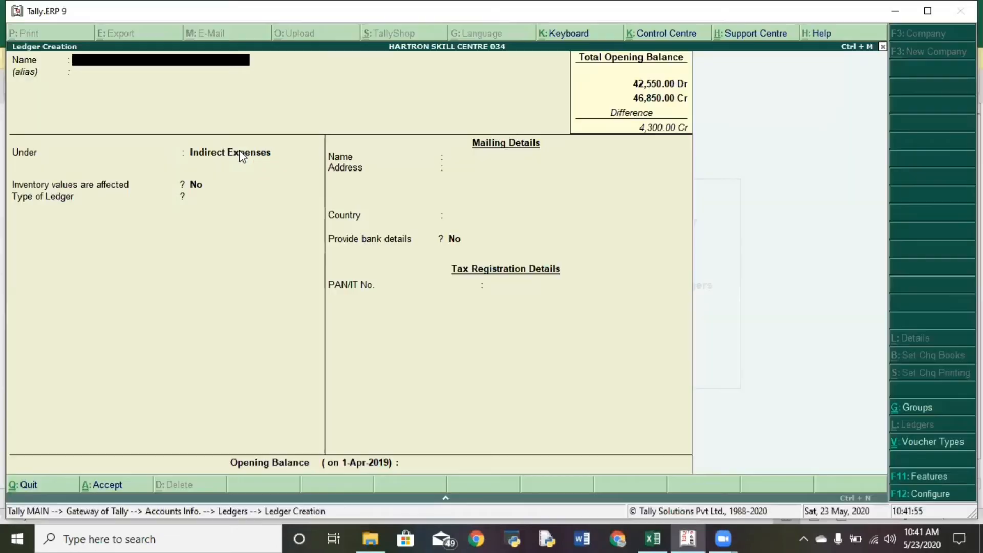
{"action": "type", "text": "DISCOUNT"}
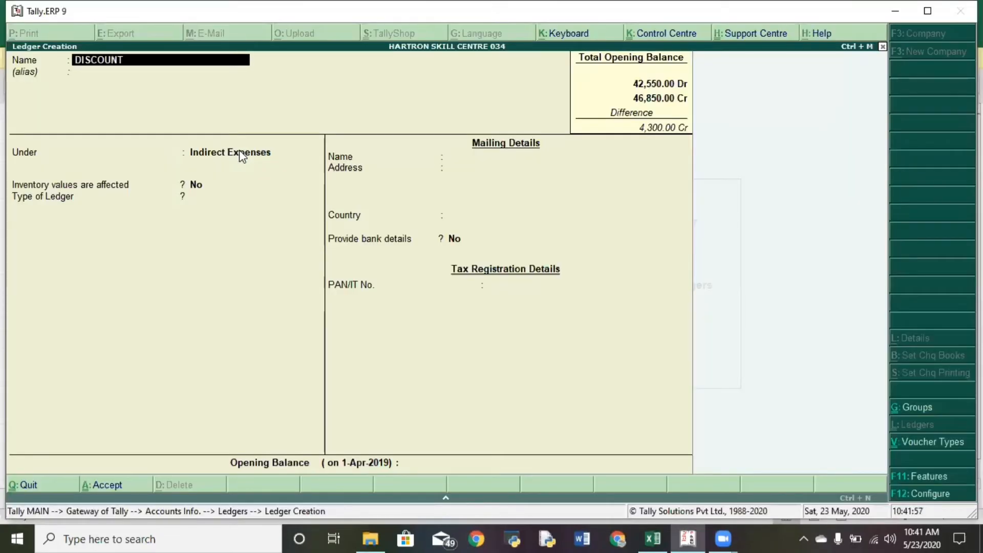
{"action": "type", "text": " RECEIVED"}
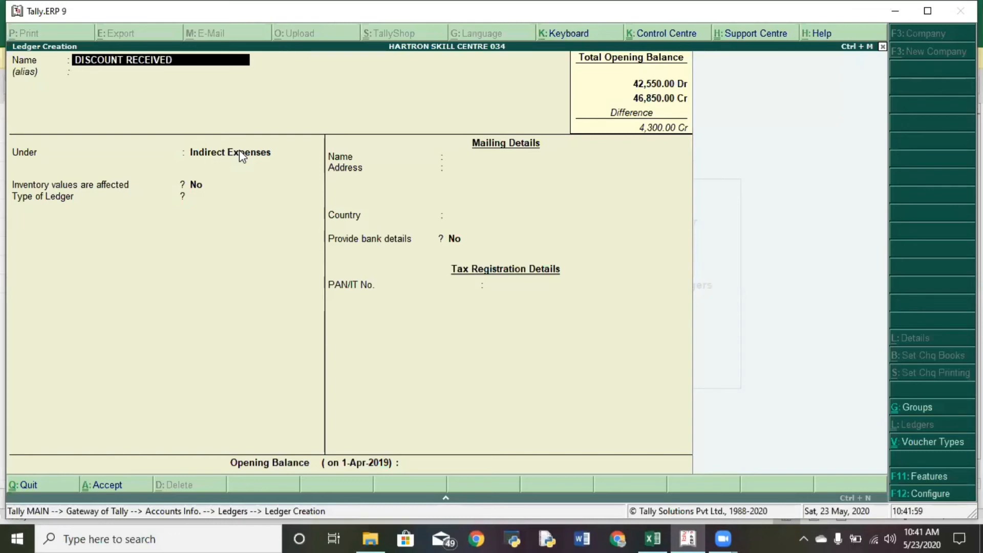
{"action": "key", "text": "Return"}
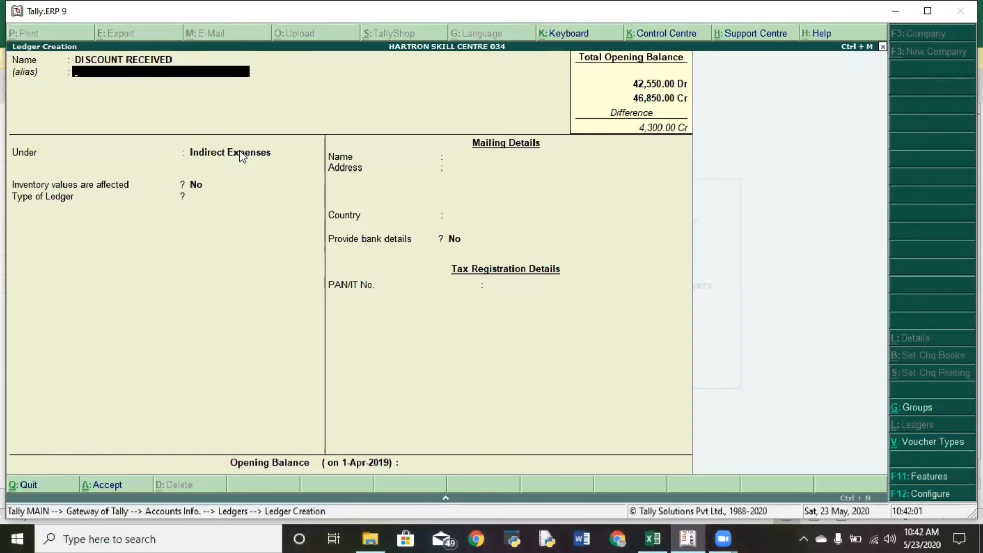
Step: Recheck the account in Excel and place the DISCOUNT RECEIVED ledger under Indirect Incomes in Tally.ERP 9, with the ledger type Not Applicable
{"action": "key", "text": "alt+Tab"}
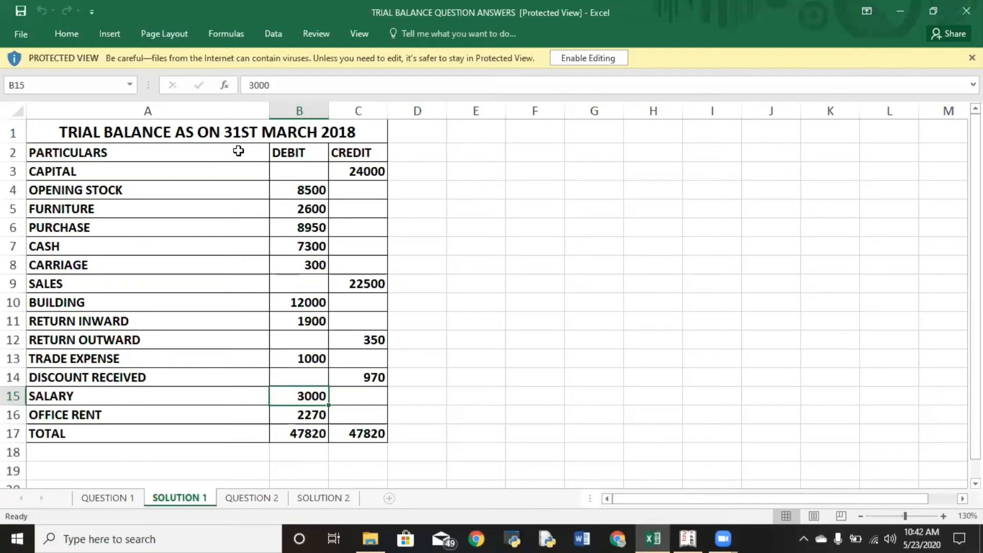
{"action": "key", "text": "alt+Tab"}
{"action": "key", "text": "Return"}
{"action": "type", "text": "IN"}
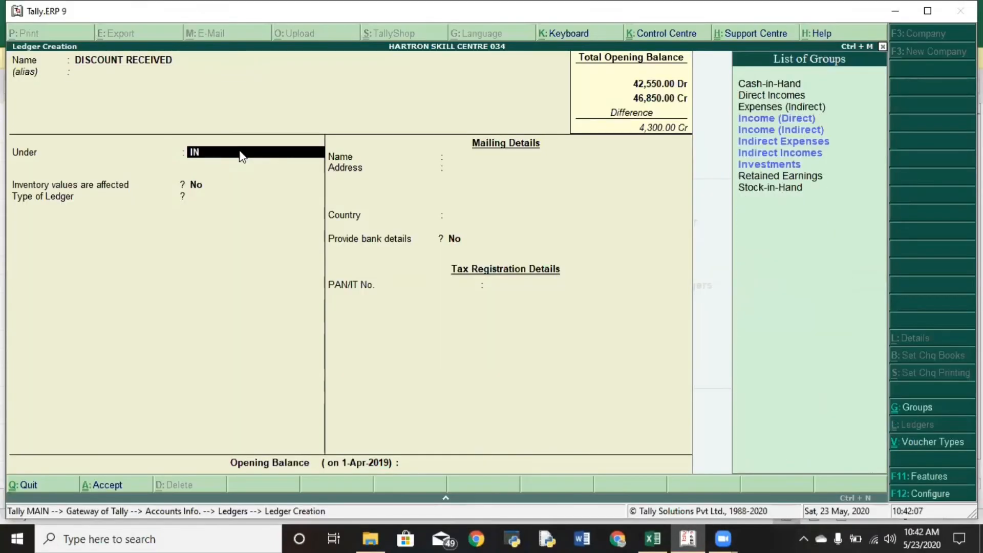
{"action": "type", "text": "D"}
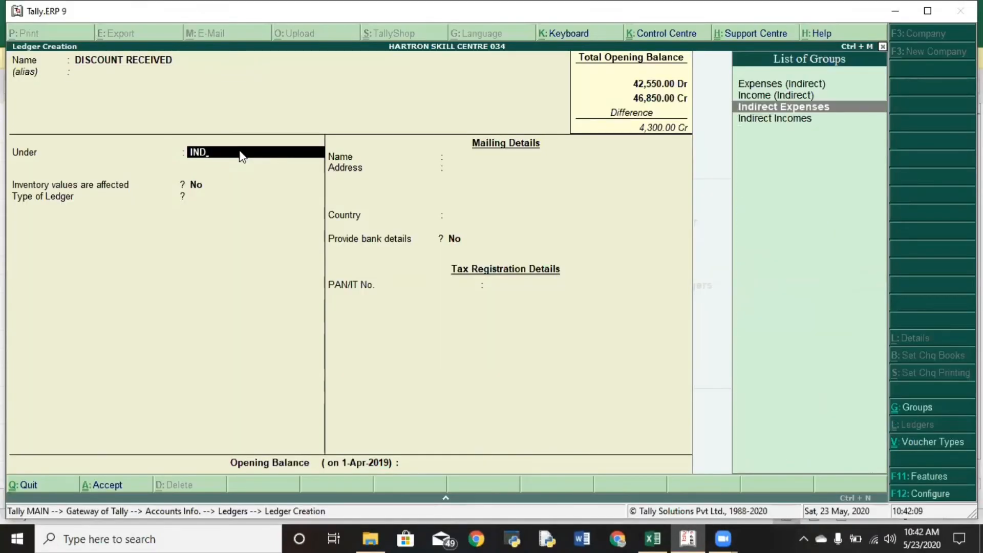
{"action": "key", "text": "Down"}
{"action": "key", "text": "Return"}
{"action": "key", "text": "Return"}
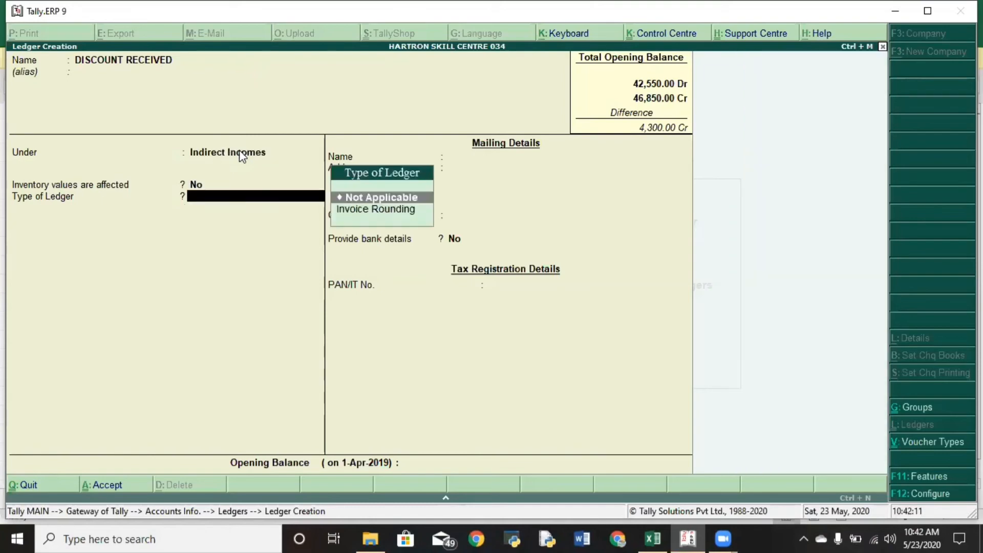
{"action": "key", "text": "Return"}
{"action": "key", "text": "Return"}
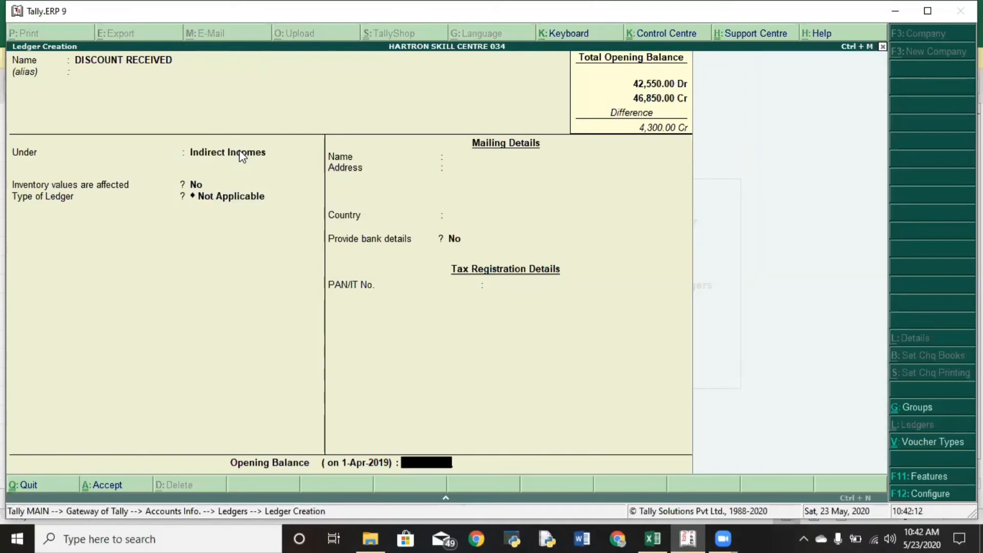
Step: Verify the discount received amount in Excel, set the ledger's opening balance to 970 Cr in Tally.ERP 9, and save it
{"action": "key", "text": "alt+Tab"}
{"action": "key", "text": "Up"}
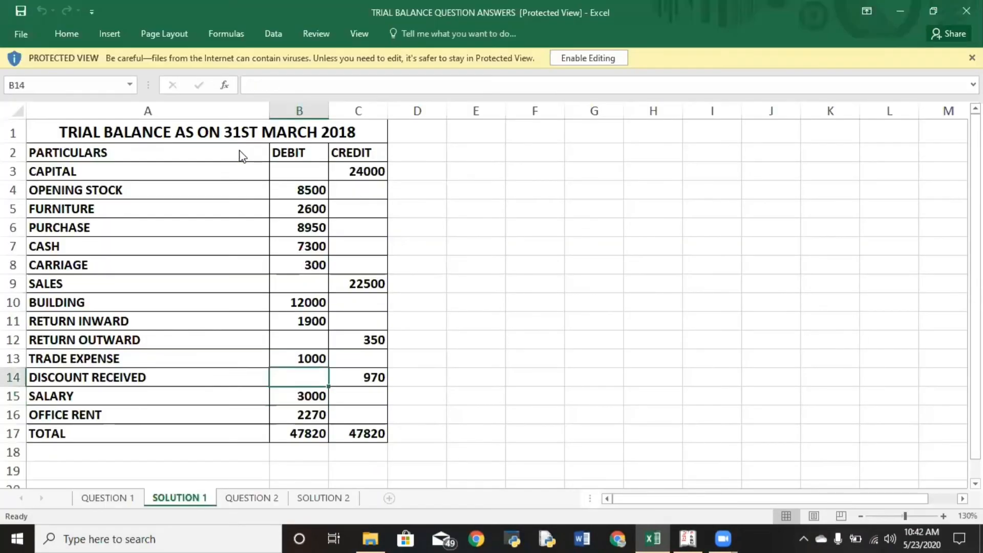
{"action": "key", "text": "Down"}
{"action": "key", "text": "Up"}
{"action": "key", "text": "alt+Tab"}
{"action": "type", "text": "970"}
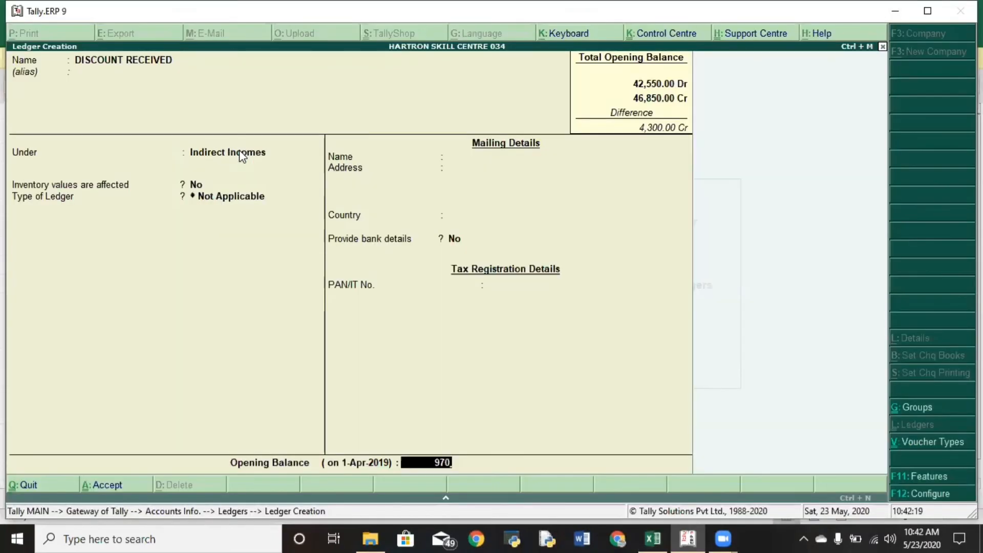
{"action": "key", "text": "Return"}
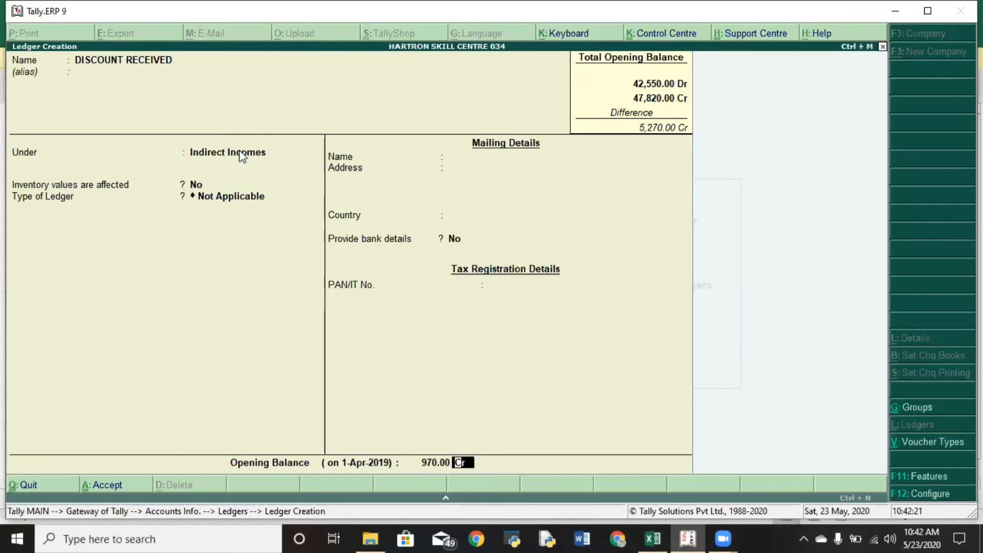
{"action": "key", "text": "Return"}
{"action": "key", "text": "Return"}
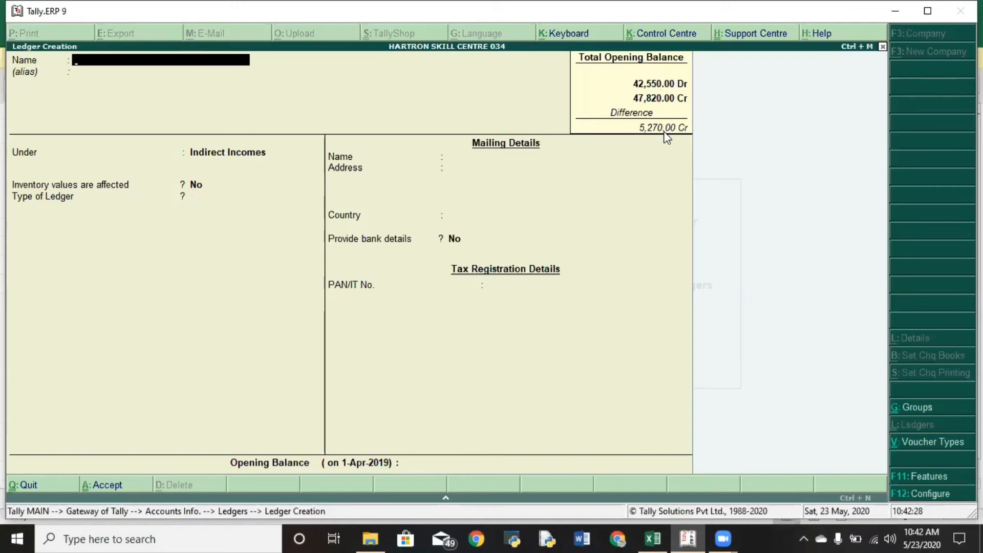
Step: Look up the account after discount received in Excel and name the new Tally.ERP 9 ledger SALARY
{"action": "key", "text": "alt+Tab"}
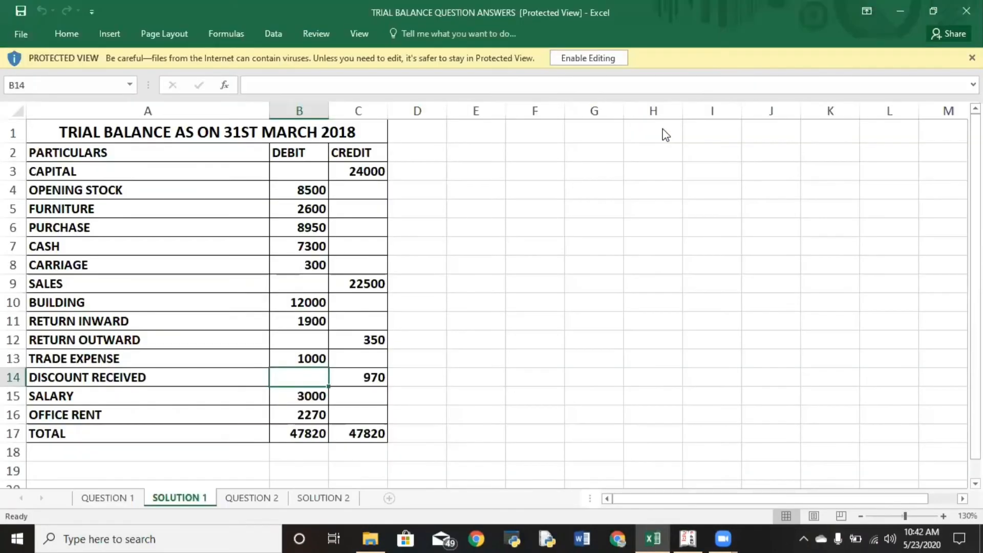
{"action": "key", "text": "Down"}
{"action": "key", "text": "alt+Tab"}
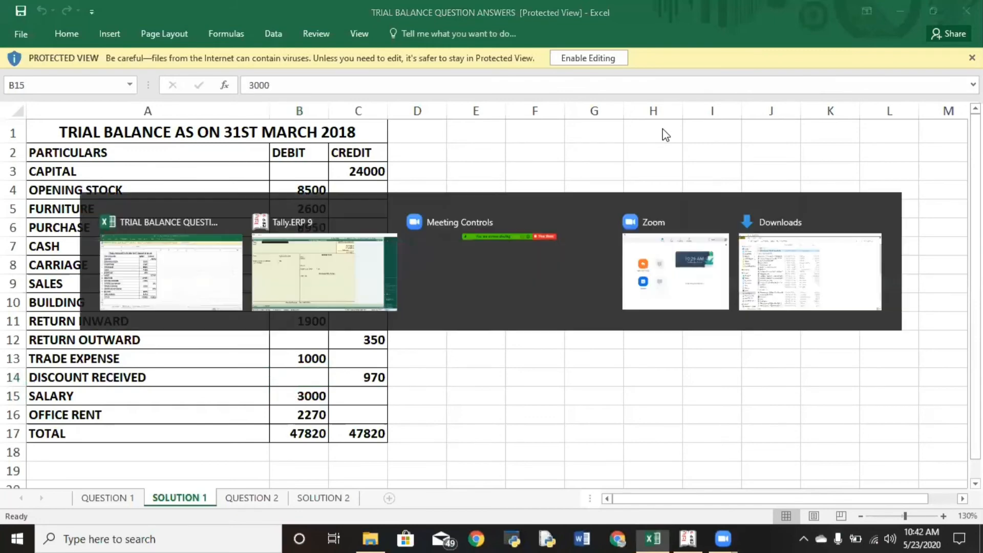
{"action": "type", "text": "SALARY"}
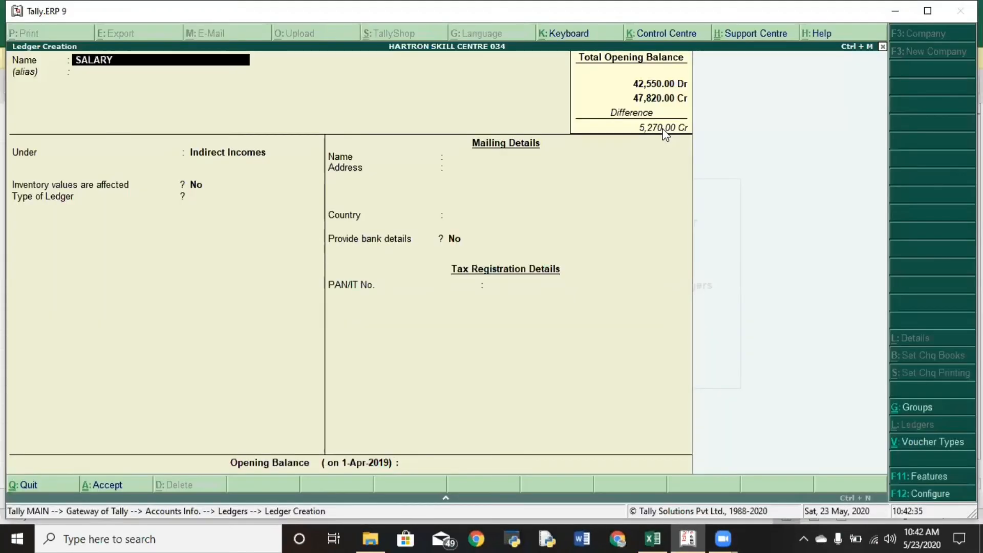
{"action": "key", "text": "Return"}
{"action": "key", "text": "Return"}
Step: Place the SALARY ledger under Indirect Expenses with inventory values not affected, the ledger type Not Applicable and no bank details
{"action": "type", "text": "ind"}
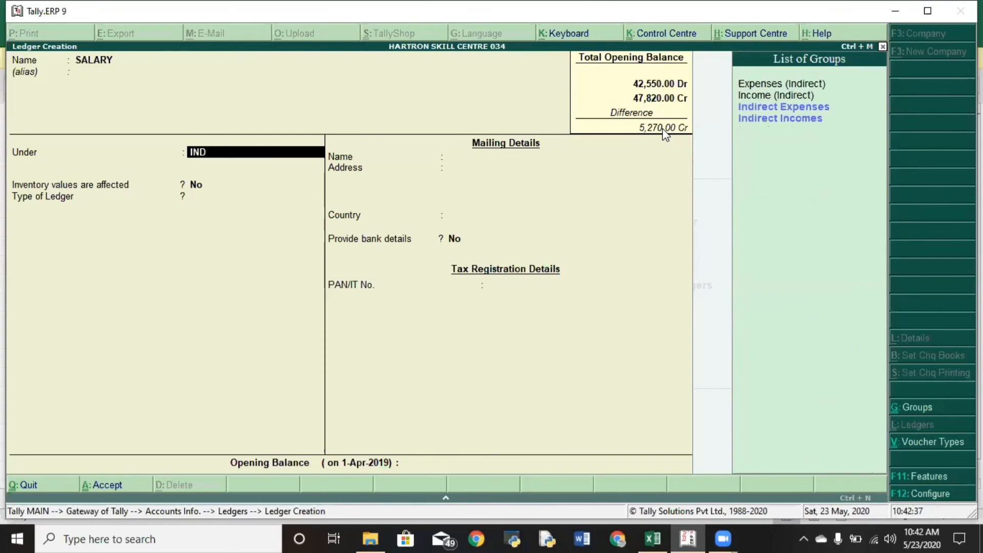
{"action": "key", "text": "Down"}
{"action": "key", "text": "Return"}
{"action": "key", "text": "Return"}
{"action": "key", "text": "Return"}
{"action": "key", "text": "Return"}
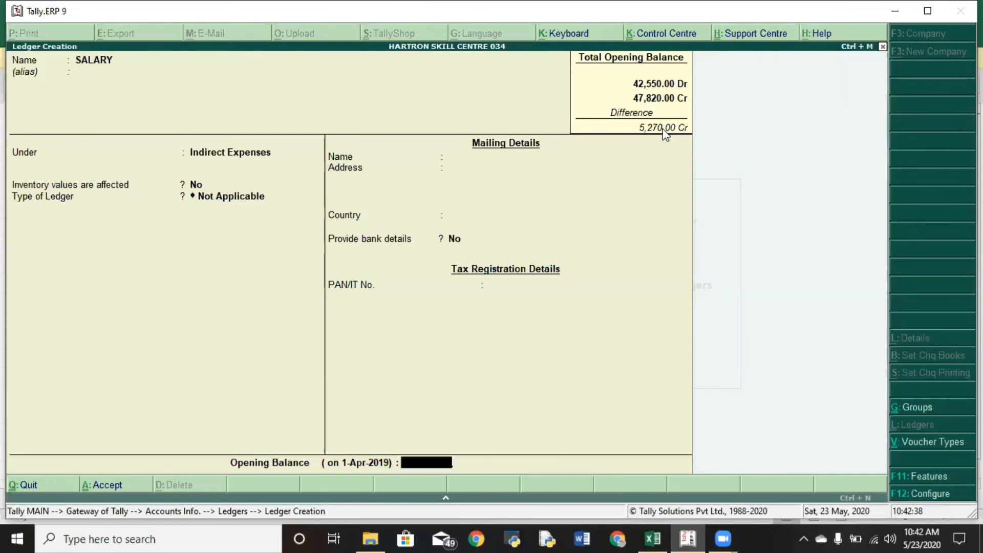
Step: Verify the salary amount in Excel, set the SALARY ledger's opening balance to 3000 Dr in Tally.ERP 9, and save it
{"action": "key", "text": "alt+Tab"}
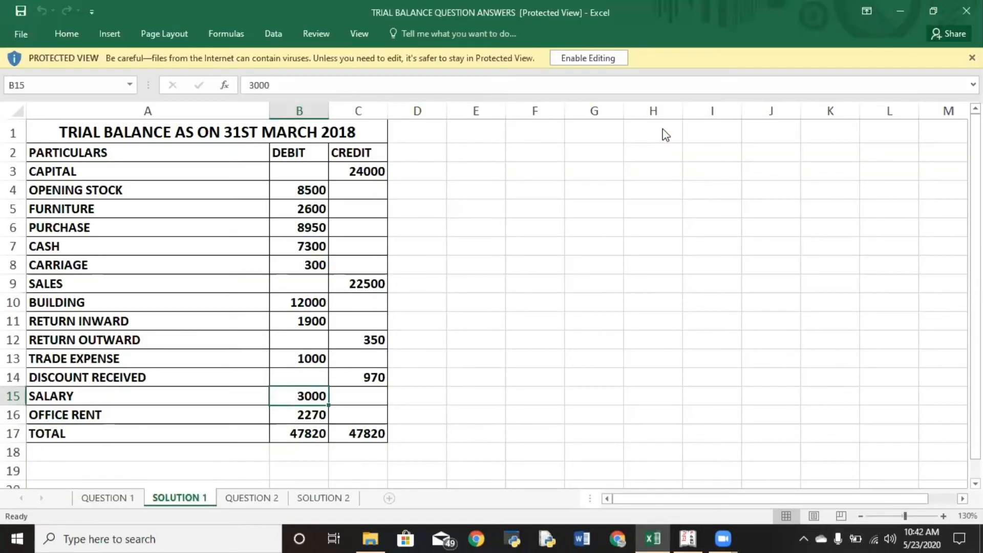
{"action": "key", "text": "Down"}
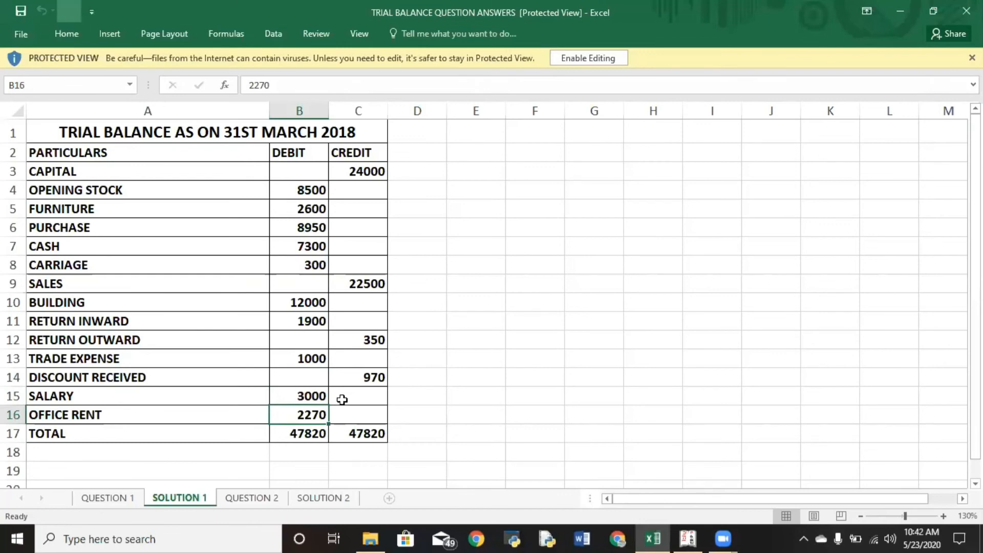
{"action": "left_click", "coordinate": [308, 397]}
{"action": "key", "text": "alt+Tab"}
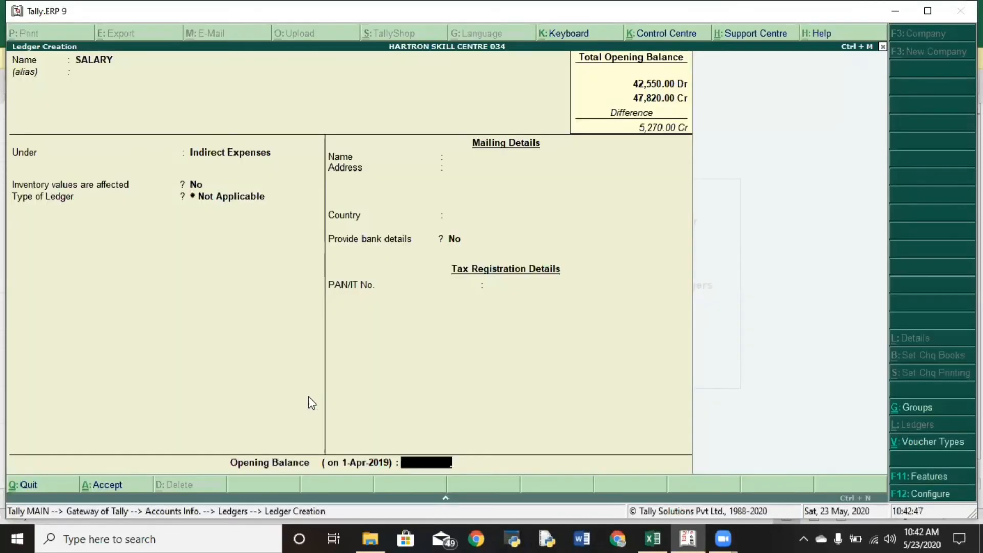
{"action": "type", "text": "3000"}
{"action": "key", "text": "Return"}
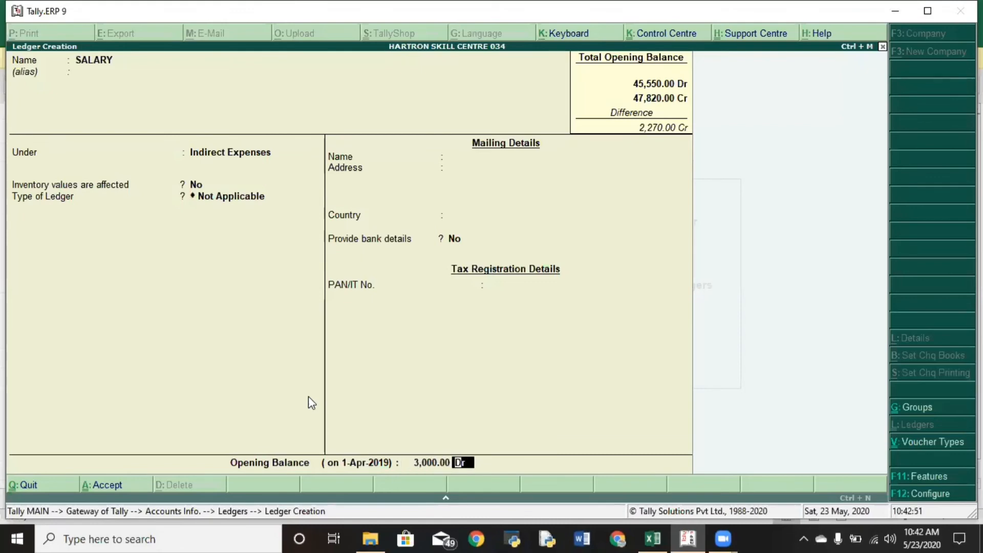
{"action": "key", "text": "Return"}
{"action": "key", "text": "Return"}
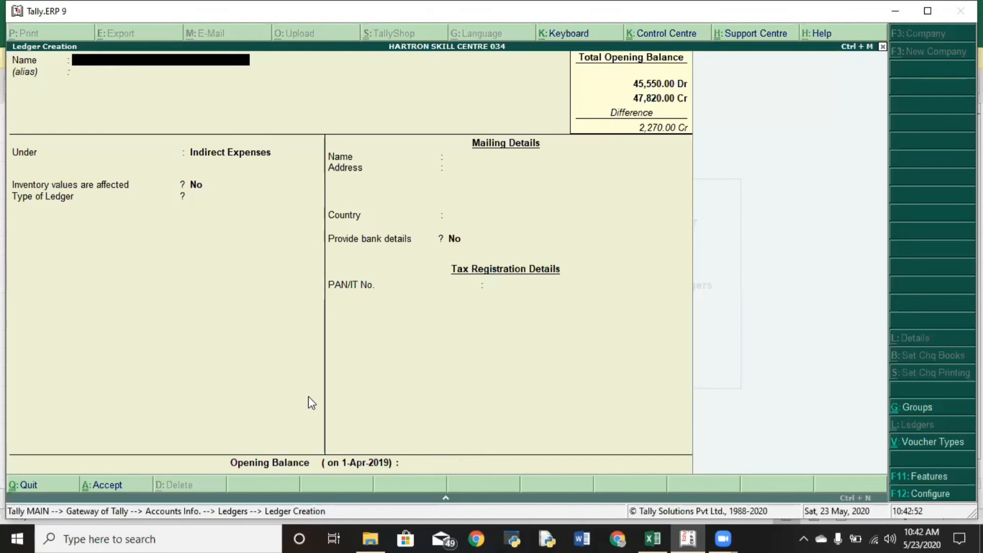
Step: Look up the account after salary in Excel and name the new Tally.ERP 9 ledger OFFICE RENT, without an alias
{"action": "key", "text": "alt+Tab"}
{"action": "key", "text": "Right"}
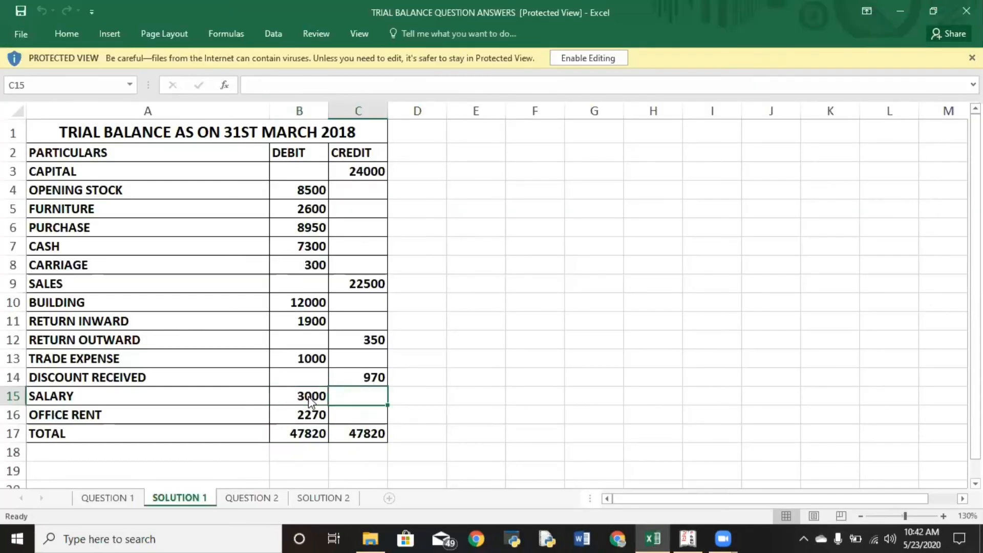
{"action": "key", "text": "Down"}
{"action": "key", "text": "Left"}
{"action": "key", "text": "Up"}
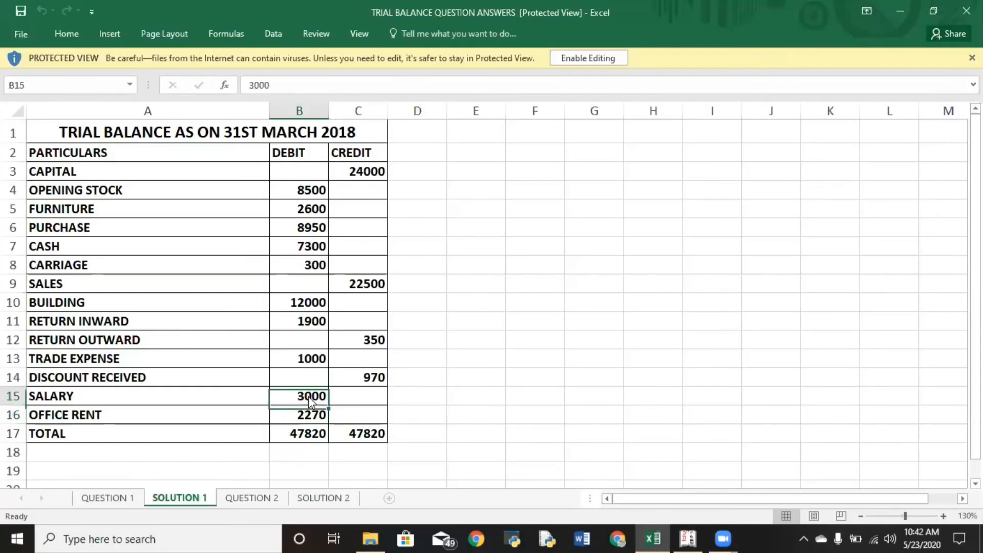
{"action": "key", "text": "Down"}
{"action": "key", "text": "alt+Tab"}
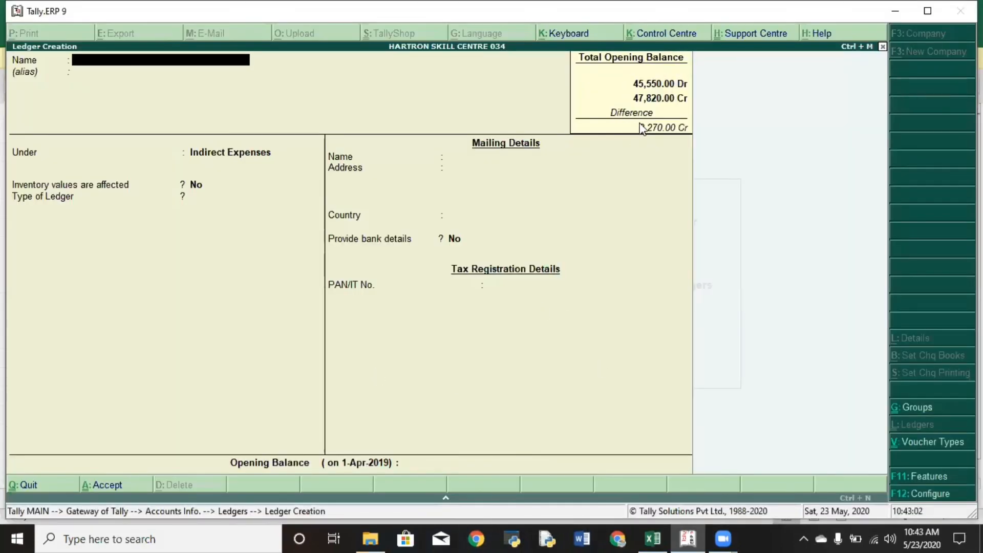
{"action": "type", "text": "O"}
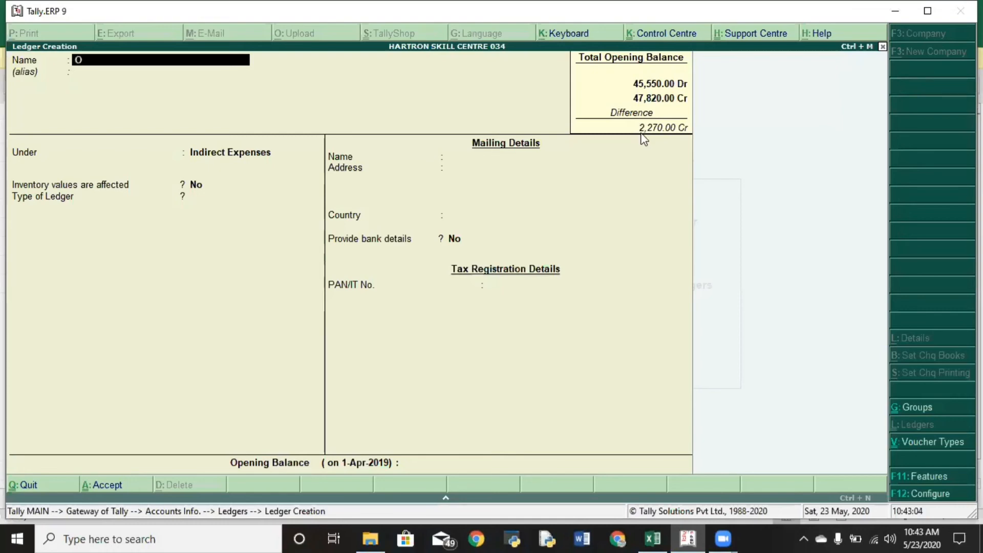
{"action": "type", "text": "FFICE RENT"}
{"action": "key", "text": "Return"}
{"action": "key", "text": "Return"}
Step: Keep OFFICE RENT under Indirect Expenses with ledger type Not Applicable, set its opening balance to 2270 Dr, and save it
{"action": "key", "text": "Return"}
{"action": "key", "text": "Return"}
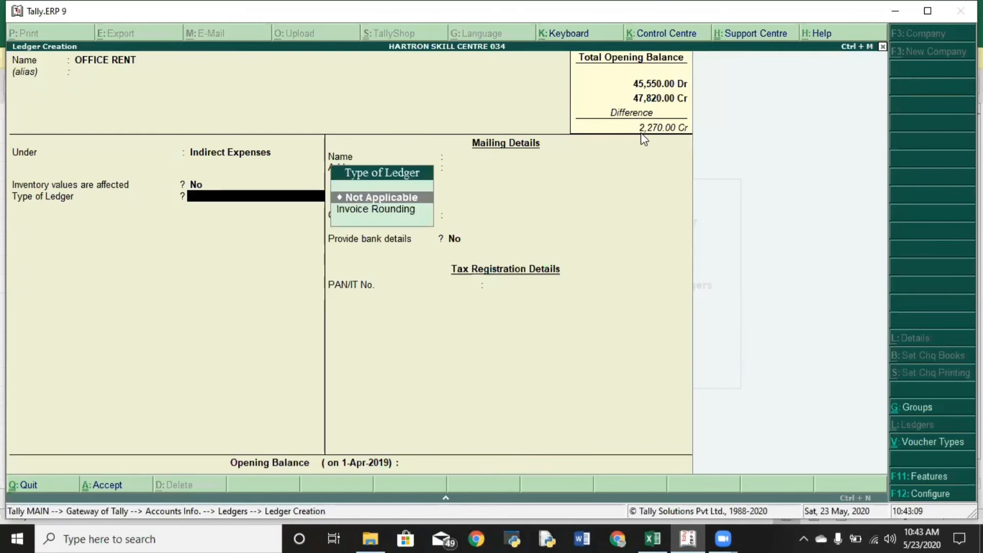
{"action": "key", "text": "Return"}
{"action": "type", "text": "2270"}
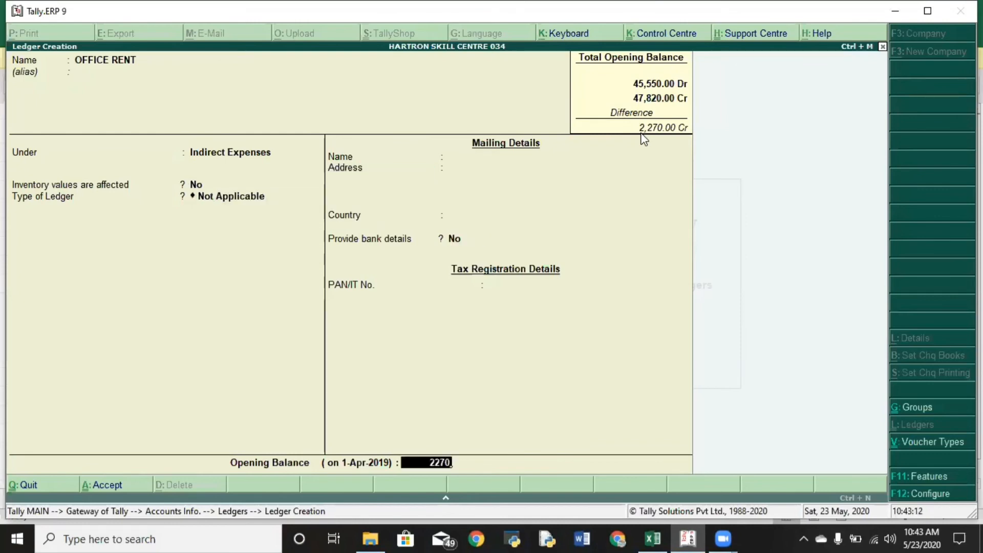
{"action": "key", "text": "Return"}
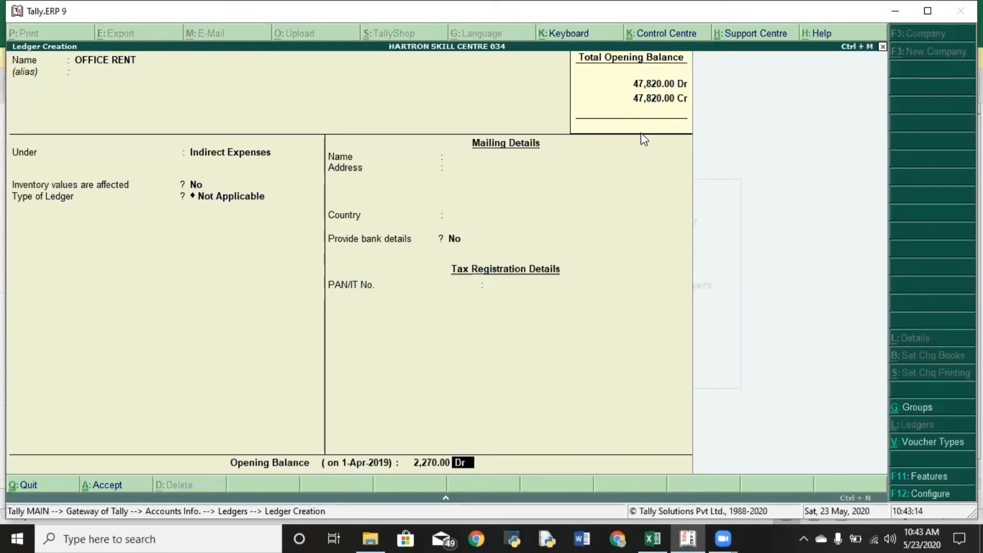
{"action": "key", "text": "Return"}
{"action": "key", "text": "Return"}
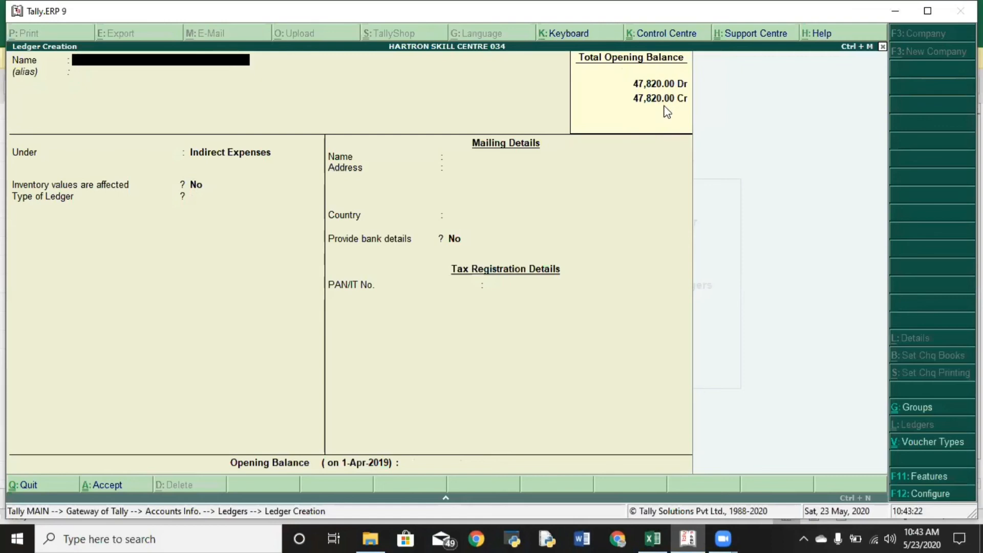
Step: Compare the total opening balances with the TOTAL row in Excel, and leave ledger creation for the Gateway of Tally
{"action": "key", "text": "alt+Tab"}
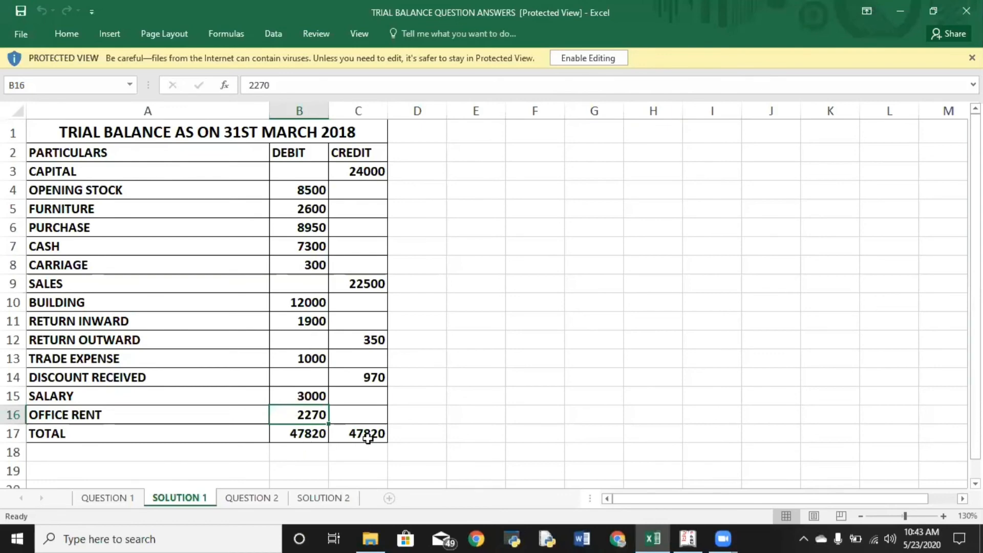
{"action": "key", "text": "alt+Tab"}
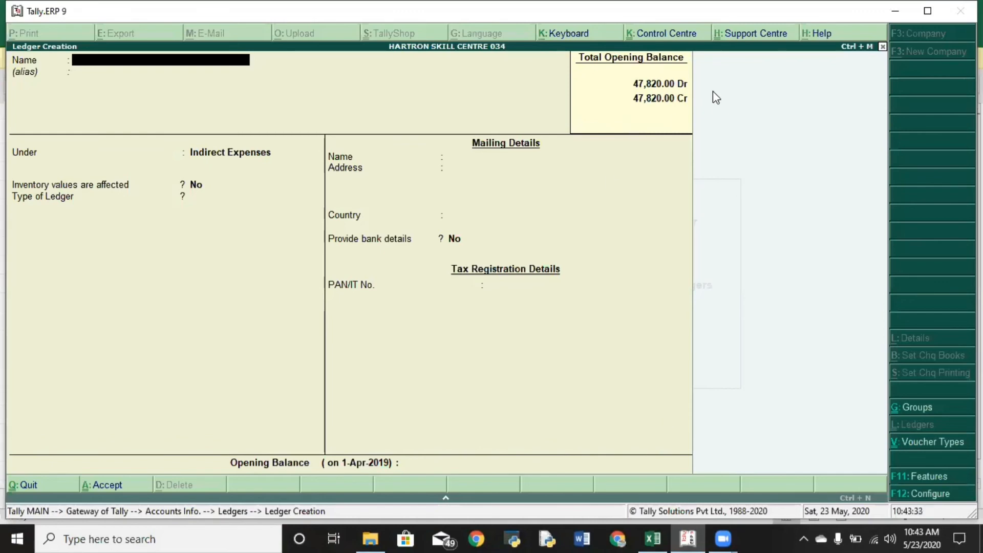
{"action": "key", "text": "Escape"}
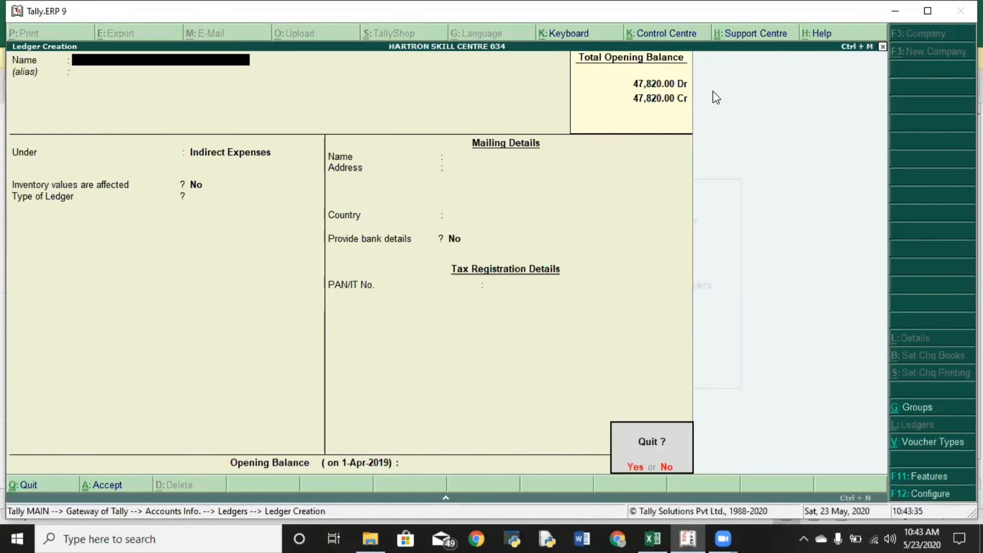
{"action": "key", "text": "y"}
{"action": "key", "text": "Escape"}
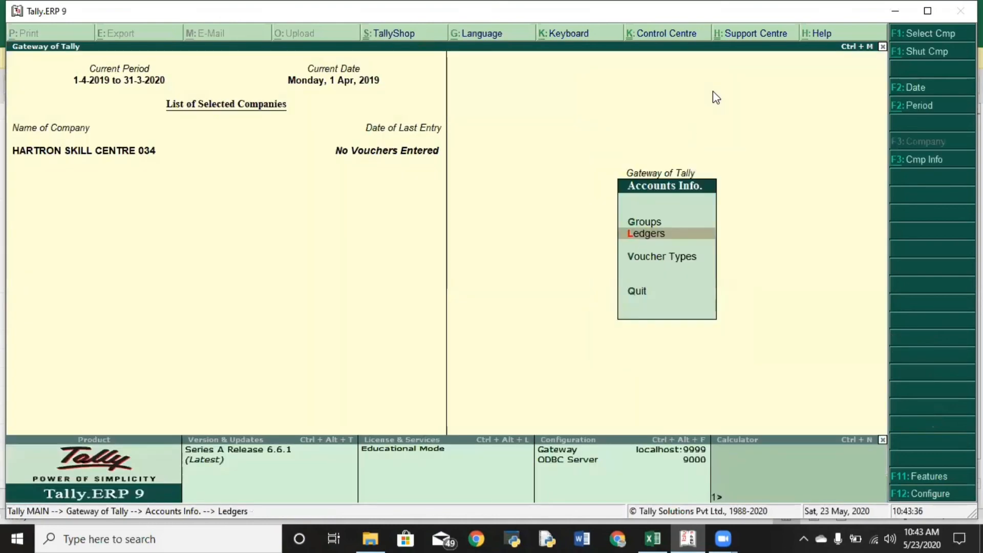
{"action": "key", "text": "Escape"}
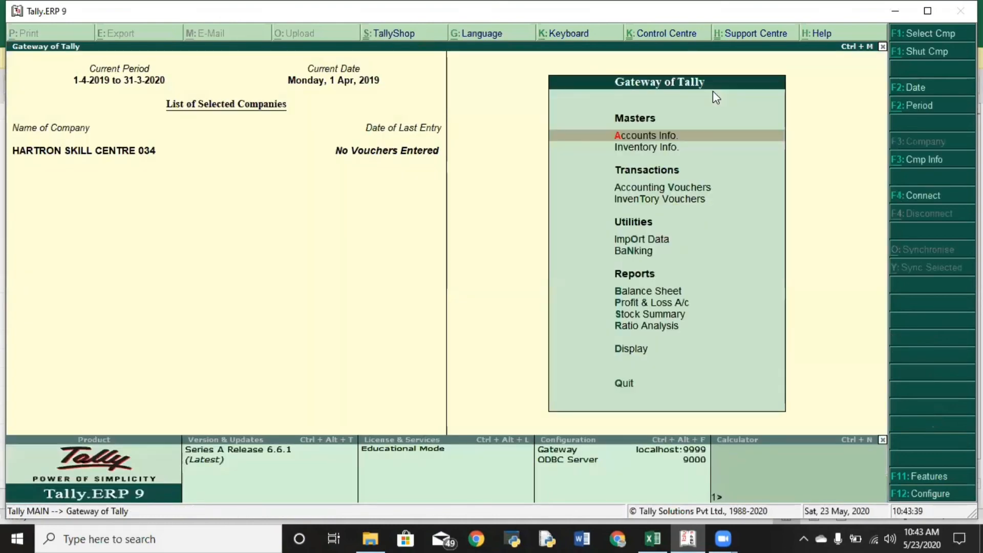
Step: Open the Trial Balance report and expand it to the detailed view with the ledgers under each group
{"action": "key", "text": "Down"}
{"action": "key", "text": "Down"}
{"action": "key", "text": "Down"}
{"action": "key", "text": "Down"}
{"action": "key", "text": "Down"}
{"action": "key", "text": "Down"}
{"action": "key", "text": "Down"}
{"action": "key", "text": "Down"}
{"action": "key", "text": "Down"}
{"action": "key", "text": "Down"}
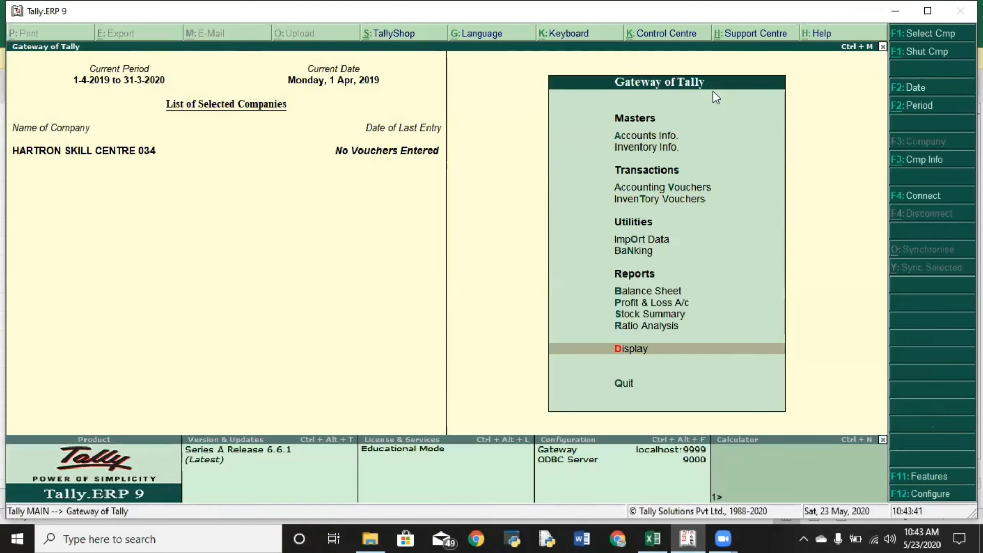
{"action": "key", "text": "Return"}
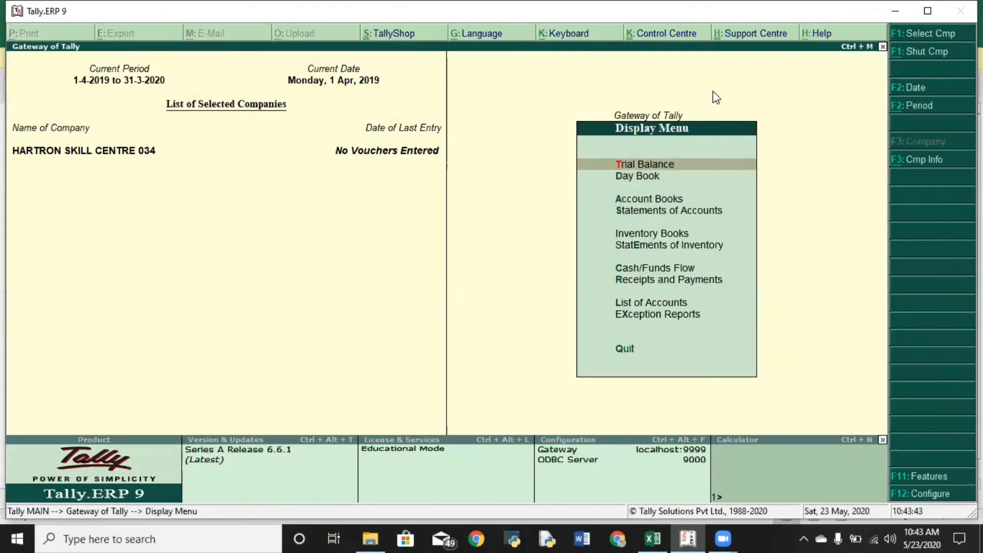
{"action": "key", "text": "Return"}
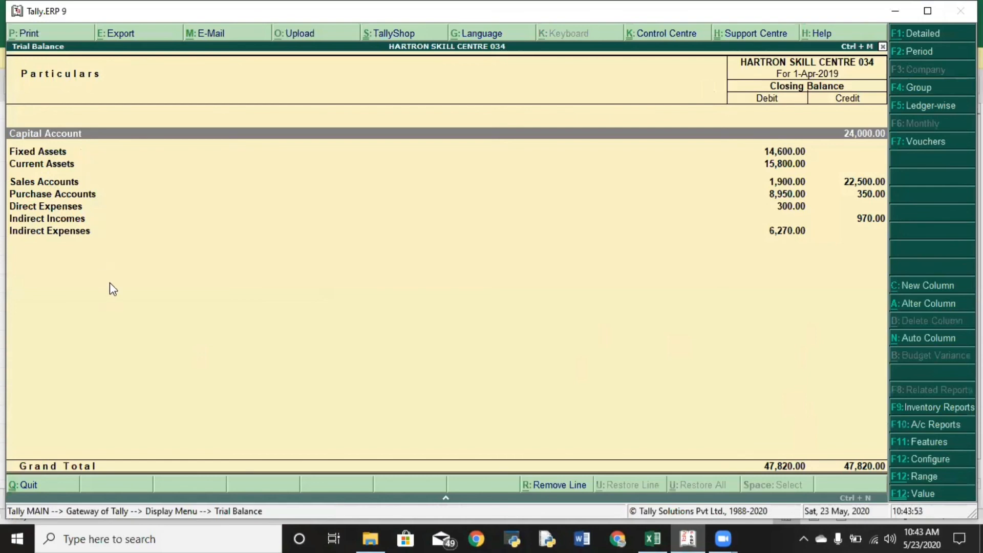
{"action": "key", "text": "alt+F1"}
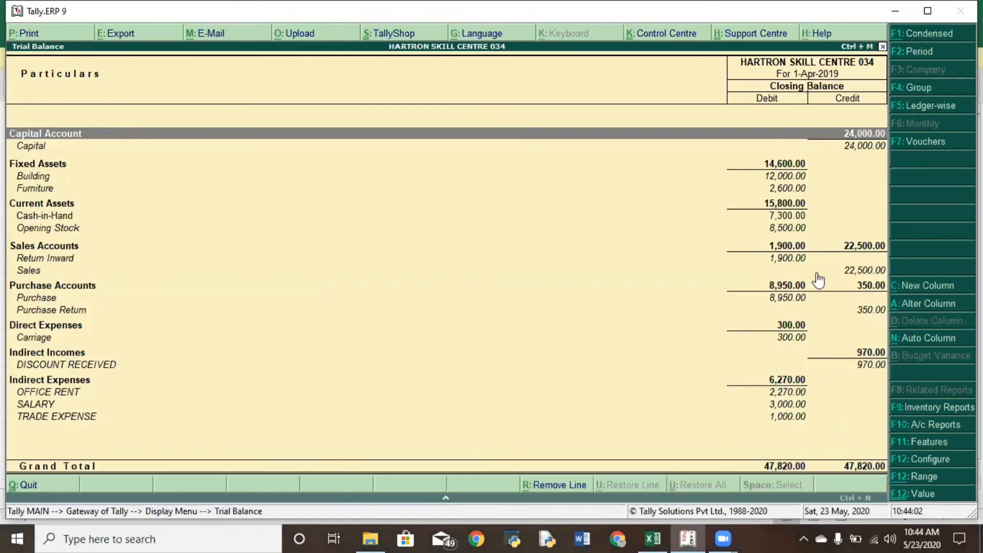
Step: Examine the group and ledger lines of the detailed trial balance, from the Capital Account down to Carriage under Direct Expenses
{"action": "key", "text": "Down"}
{"action": "key", "text": "Down"}
{"action": "key", "text": "Down"}
{"action": "key", "text": "Down"}
{"action": "key", "text": "Down"}
{"action": "key", "text": "Down"}
{"action": "key", "text": "Down"}
{"action": "key", "text": "Down"}
{"action": "key", "text": "Down"}
{"action": "key", "text": "Down"}
{"action": "key", "text": "Down"}
{"action": "key", "text": "Down"}
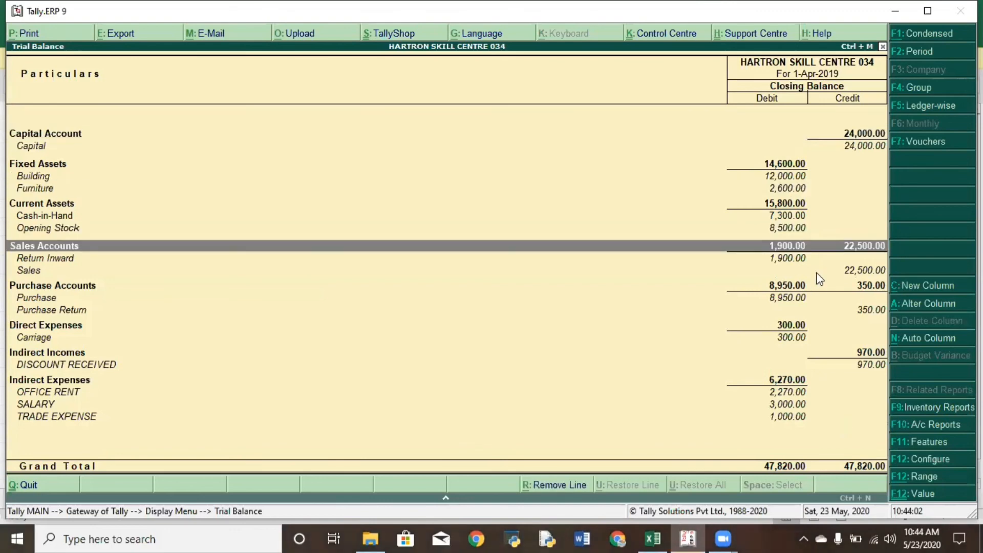
{"action": "key", "text": "Down"}
{"action": "key", "text": "Down"}
{"action": "key", "text": "Down"}
{"action": "key", "text": "Up"}
{"action": "key", "text": "Up"}
{"action": "key", "text": "Up"}
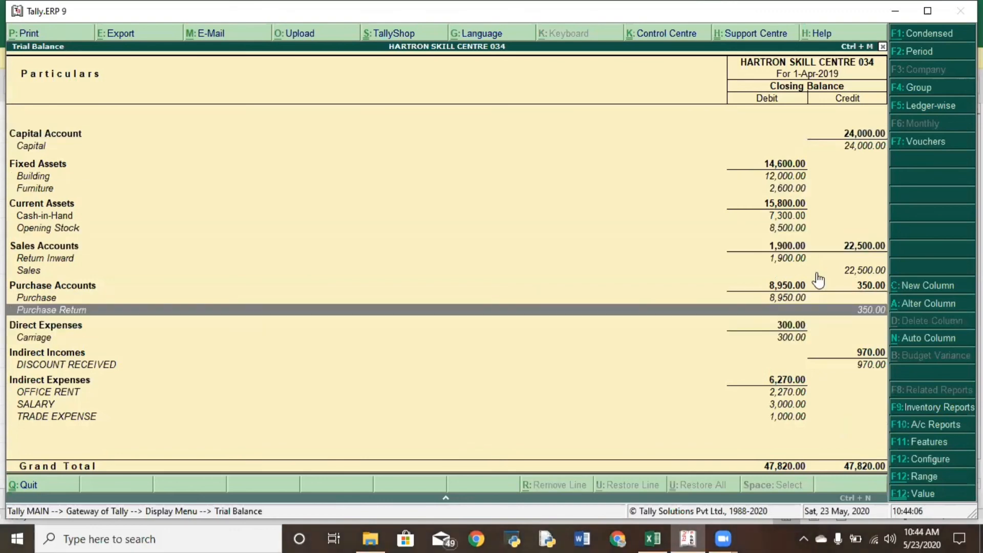
{"action": "key", "text": "Down"}
{"action": "key", "text": "Down"}
{"action": "key", "text": "Down"}
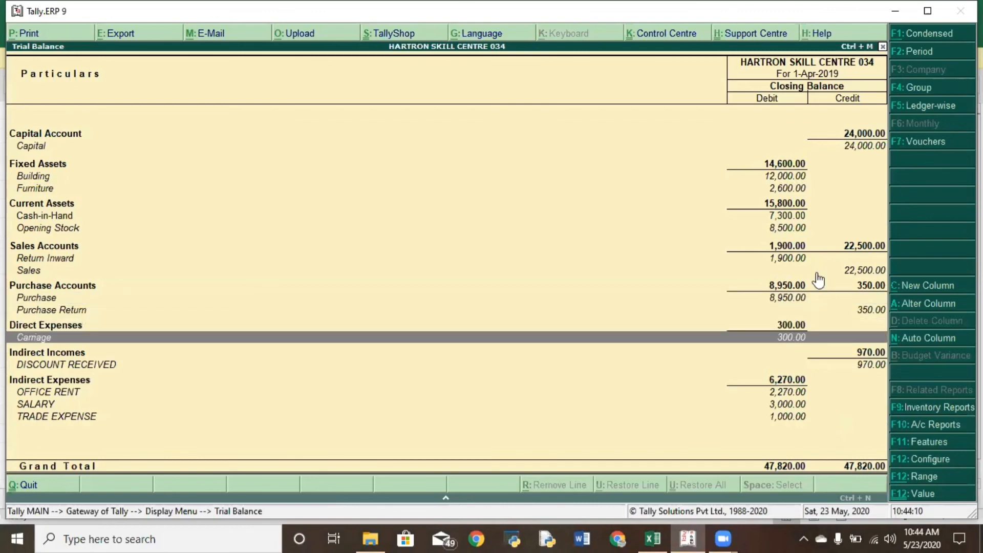
Step: Open the Carriage ledger for alteration from the trial balance, quit it without changes, and return to the Gateway of Tally
{"action": "key", "text": "ctrl+Return"}
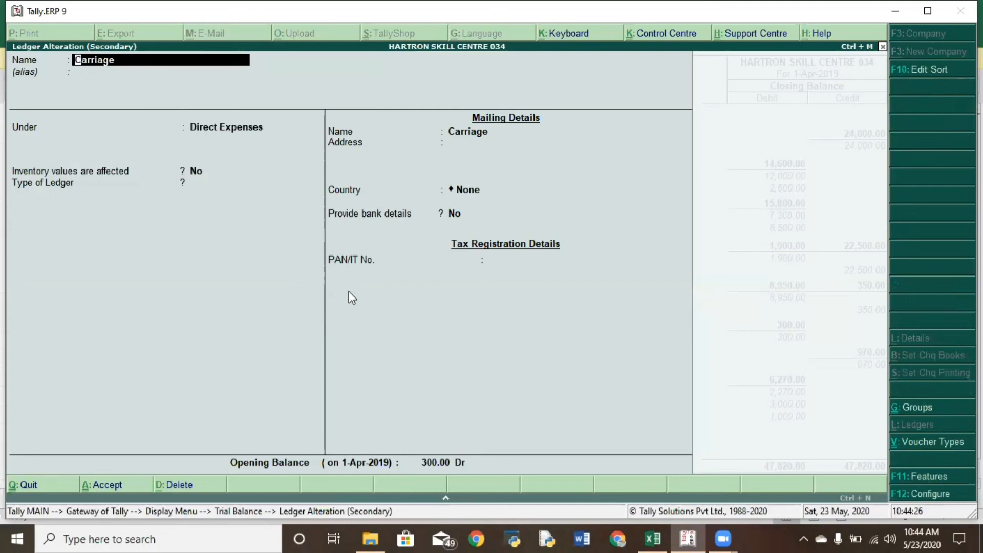
{"action": "key", "text": "Escape"}
{"action": "key", "text": "y"}
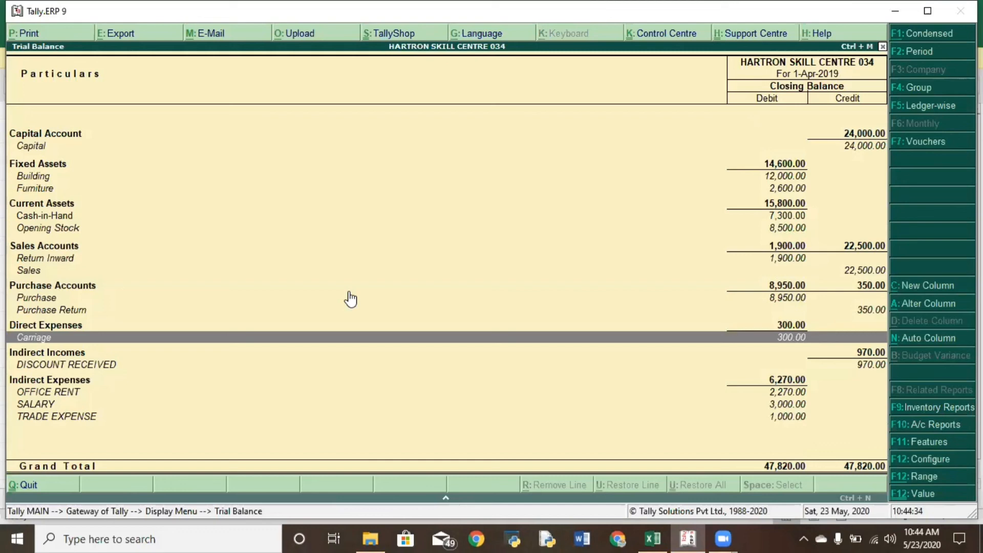
{"action": "key", "text": "Escape"}
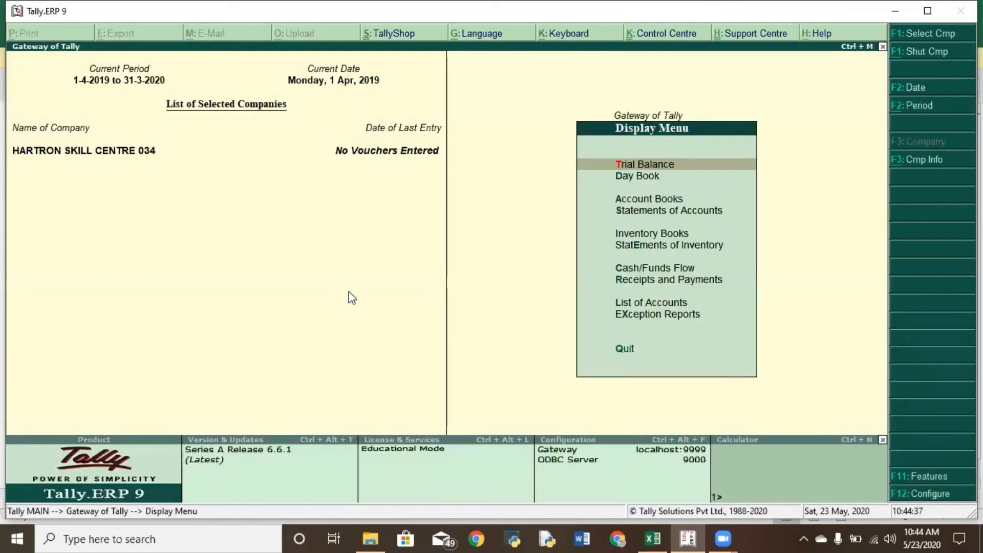
{"action": "key", "text": "Escape"}
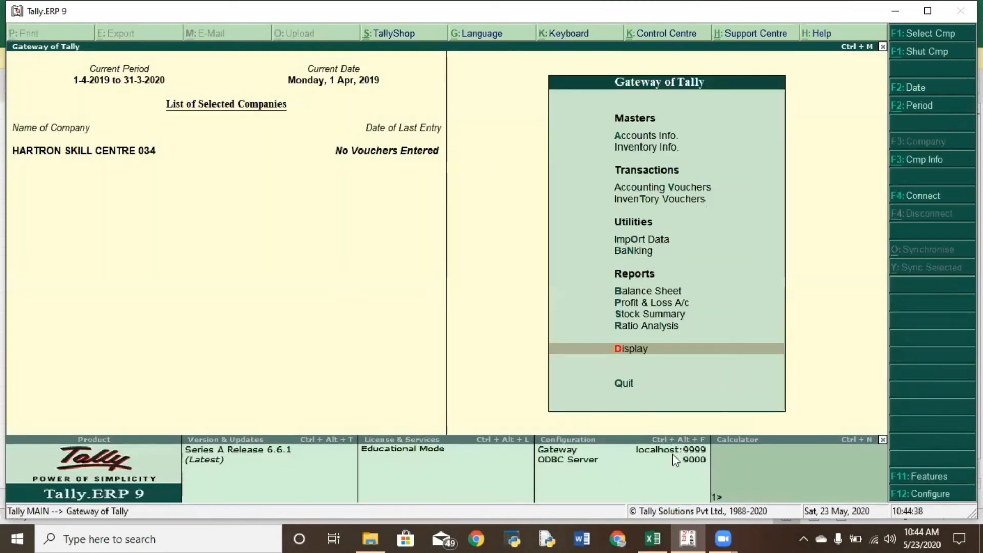
Step: Switch to Excel, review the QUESTION 2 accounts and amounts down to OUTPUT IGST, and open the SOLUTION 2 sheet
{"action": "left_click", "coordinate": [653, 537]}
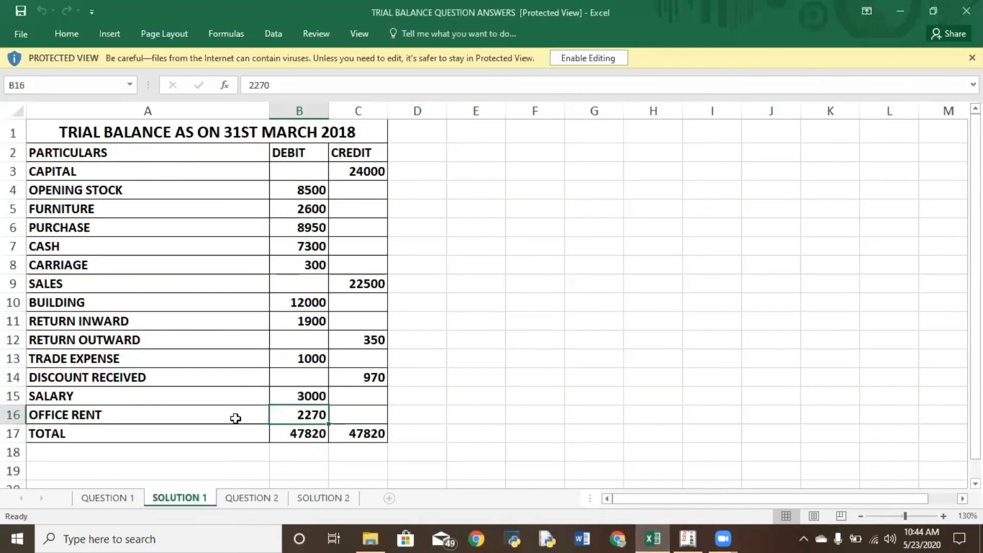
{"action": "left_click", "coordinate": [247, 496]}
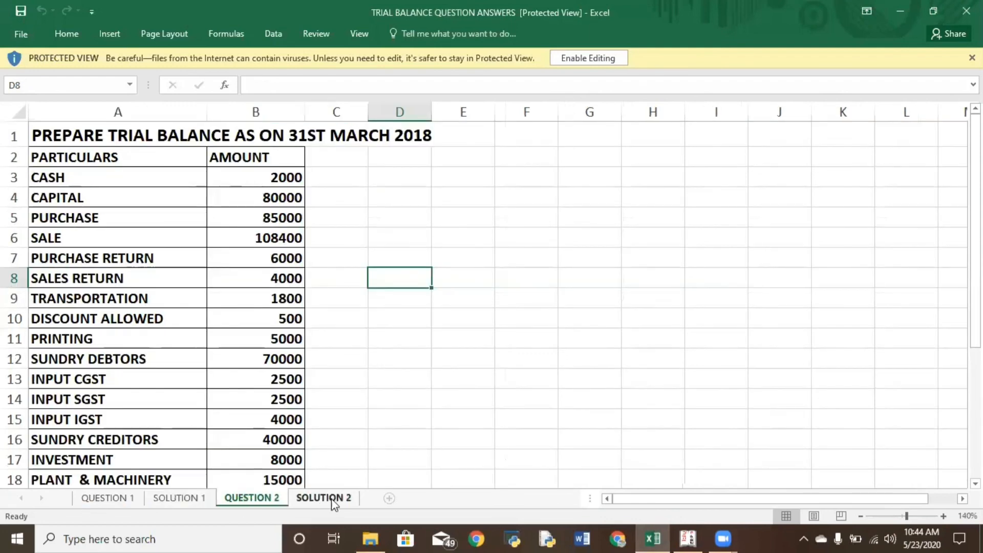
{"action": "left_click", "coordinate": [332, 444]}
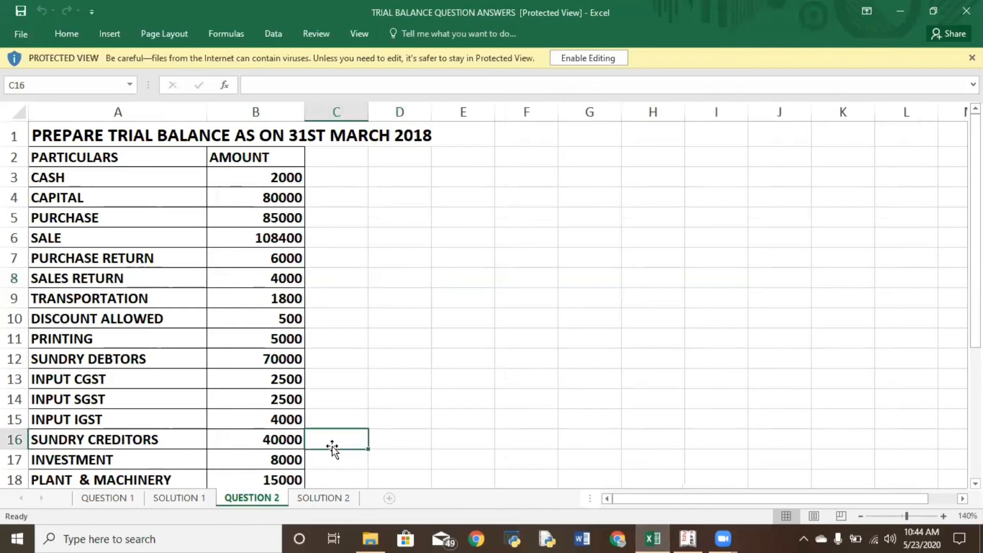
{"action": "key", "text": "Left"}
{"action": "key", "text": "Down"}
{"action": "key", "text": "Down"}
{"action": "key", "text": "Down"}
{"action": "key", "text": "Down"}
{"action": "key", "text": "Down"}
{"action": "key", "text": "Down"}
{"action": "key", "text": "Down"}
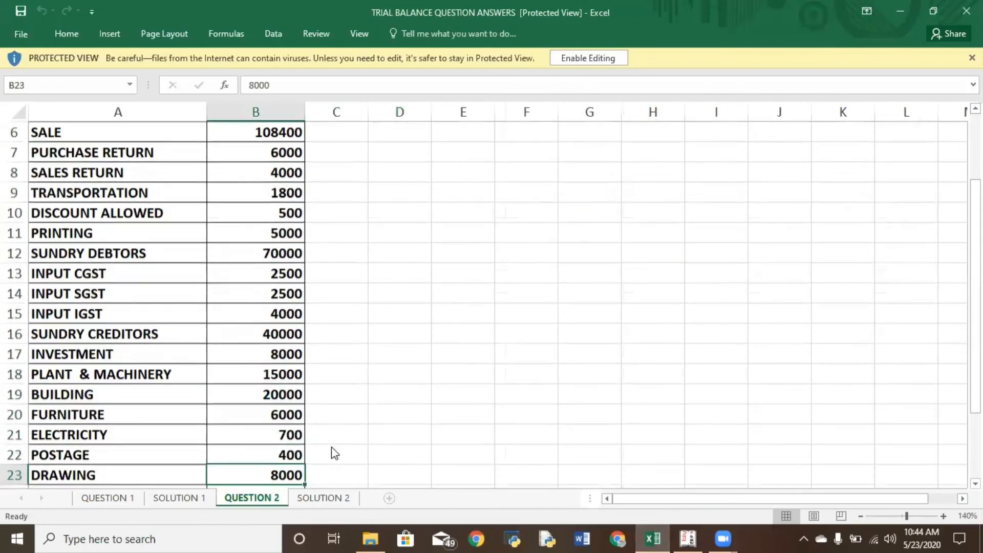
{"action": "key", "text": "Down"}
{"action": "key", "text": "Down"}
{"action": "key", "text": "Down"}
{"action": "key", "text": "Down"}
{"action": "key", "text": "Down"}
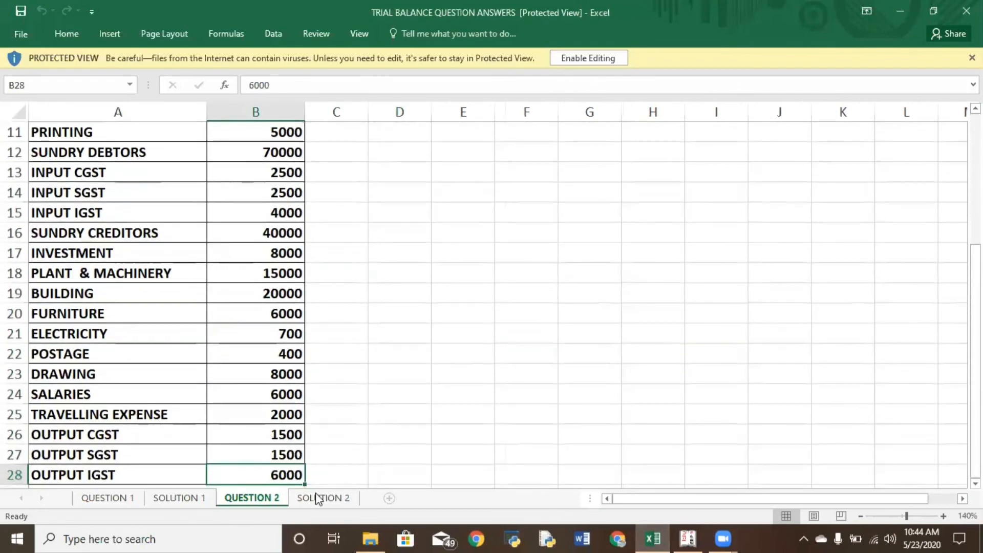
{"action": "left_click", "coordinate": [320, 497]}
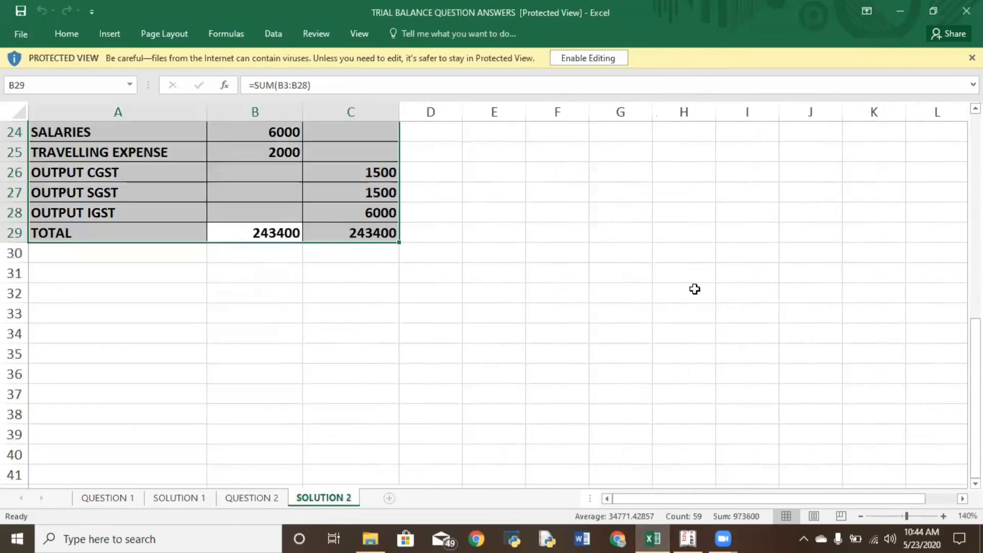
Step: Review the SOLUTION 2 trial balance from its heading down, clear the range selection, and switch to Tally.ERP 9
{"action": "left_click_drag", "start_coordinate": [976, 334], "coordinate": [976, 126]}
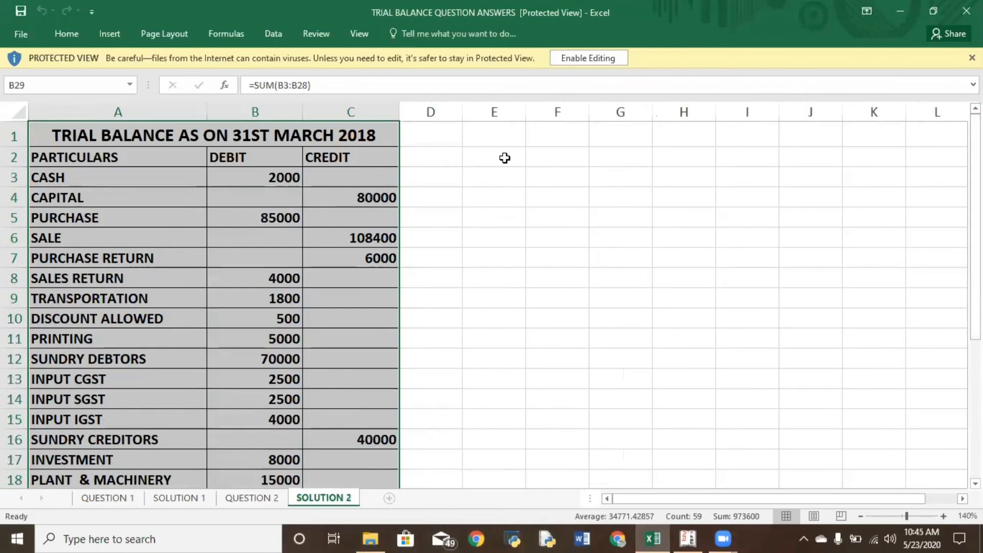
{"action": "left_click", "coordinate": [383, 309]}
{"action": "left_click", "coordinate": [454, 307]}
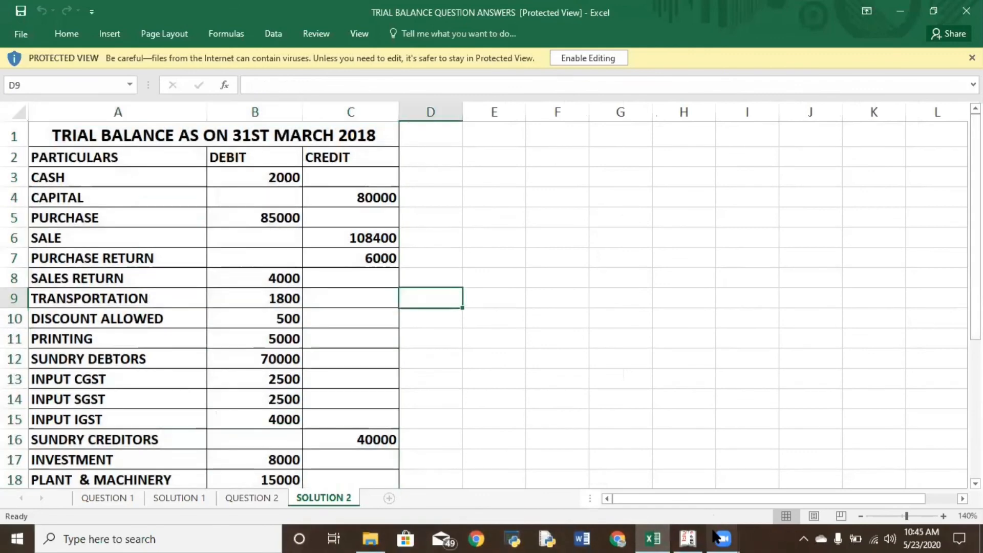
{"action": "left_click", "coordinate": [688, 538]}
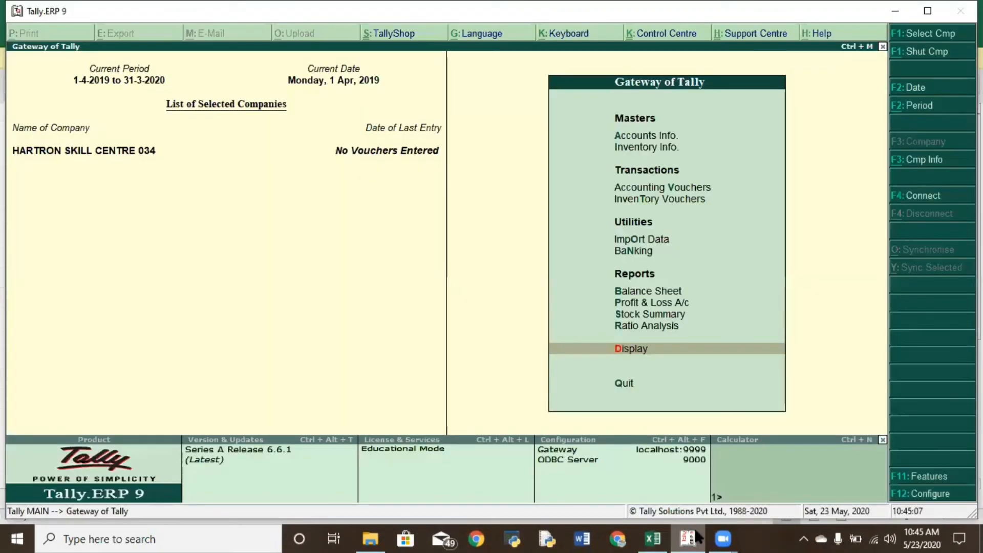
{"action": "key", "text": "Up"}
{"action": "key", "text": "Up"}
{"action": "key", "text": "Up"}
{"action": "key", "text": "Up"}
{"action": "key", "text": "Up"}
{"action": "key", "text": "Up"}
{"action": "key", "text": "Up"}
{"action": "key", "text": "Up"}
{"action": "key", "text": "Up"}
{"action": "key", "text": "Up"}
{"action": "key", "text": "Up"}
{"action": "key", "text": "Up"}
{"action": "key", "text": "Up"}
{"action": "key", "text": "Up"}
{"action": "key", "text": "Up"}
{"action": "key", "text": "Up"}
{"action": "key", "text": "Up"}
{"action": "key", "text": "Up"}
{"action": "key", "text": "Up"}
{"action": "key", "text": "Up"}
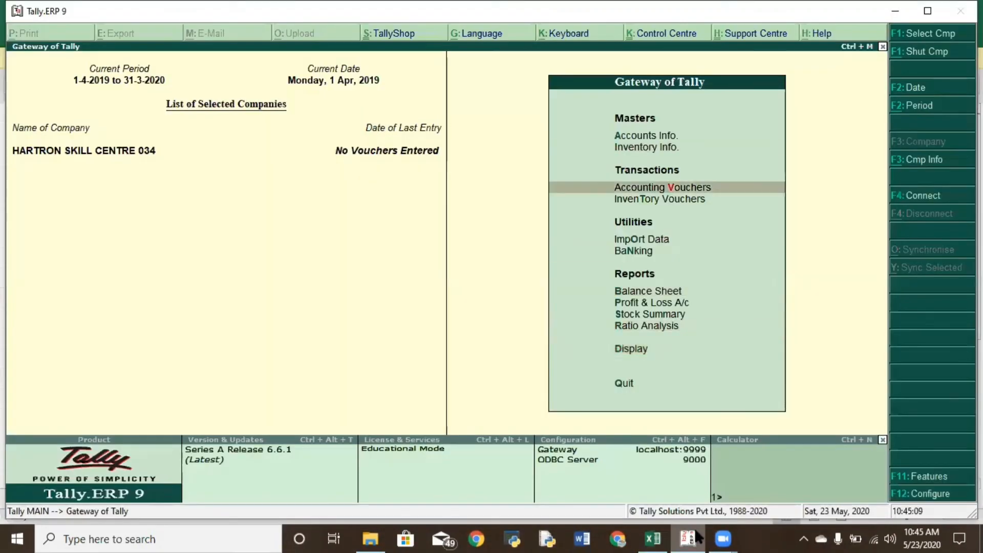
{"action": "key", "text": "Down"}
{"action": "key", "text": "Down"}
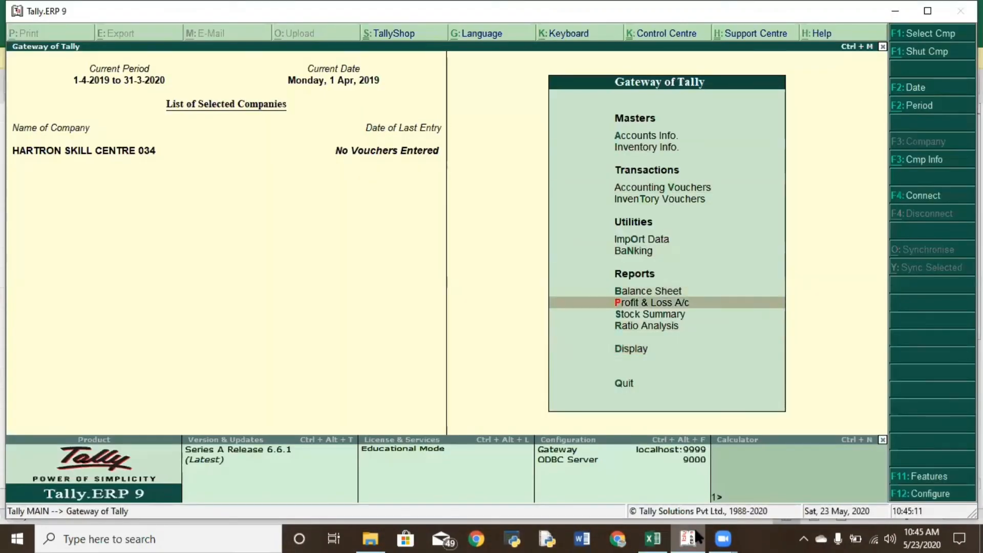
{"action": "key", "text": "Up"}
{"action": "key", "text": "Up"}
{"action": "key", "text": "Up"}
{"action": "key", "text": "Up"}
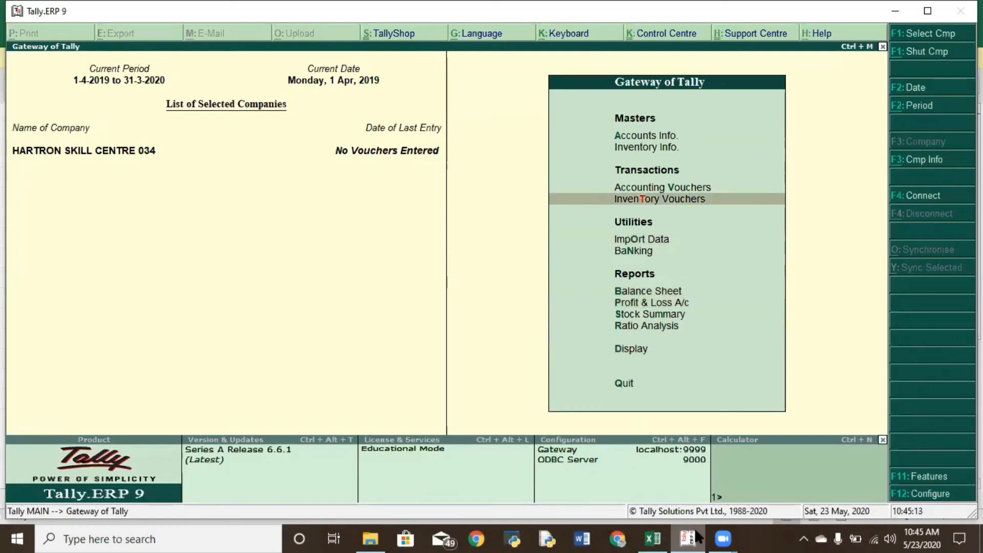